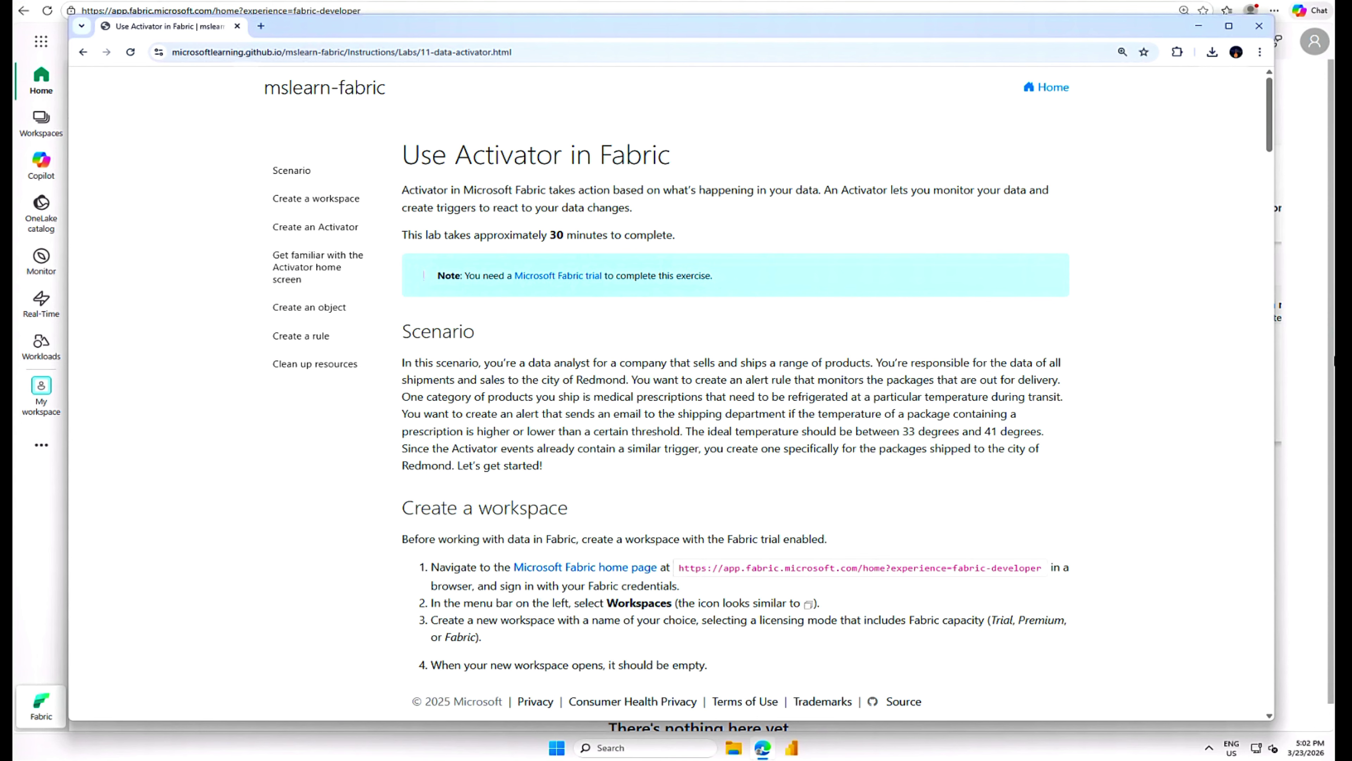
Start a new Fabric workspace and name it workspace60241727
drag(1075, 32, 1335, 208)
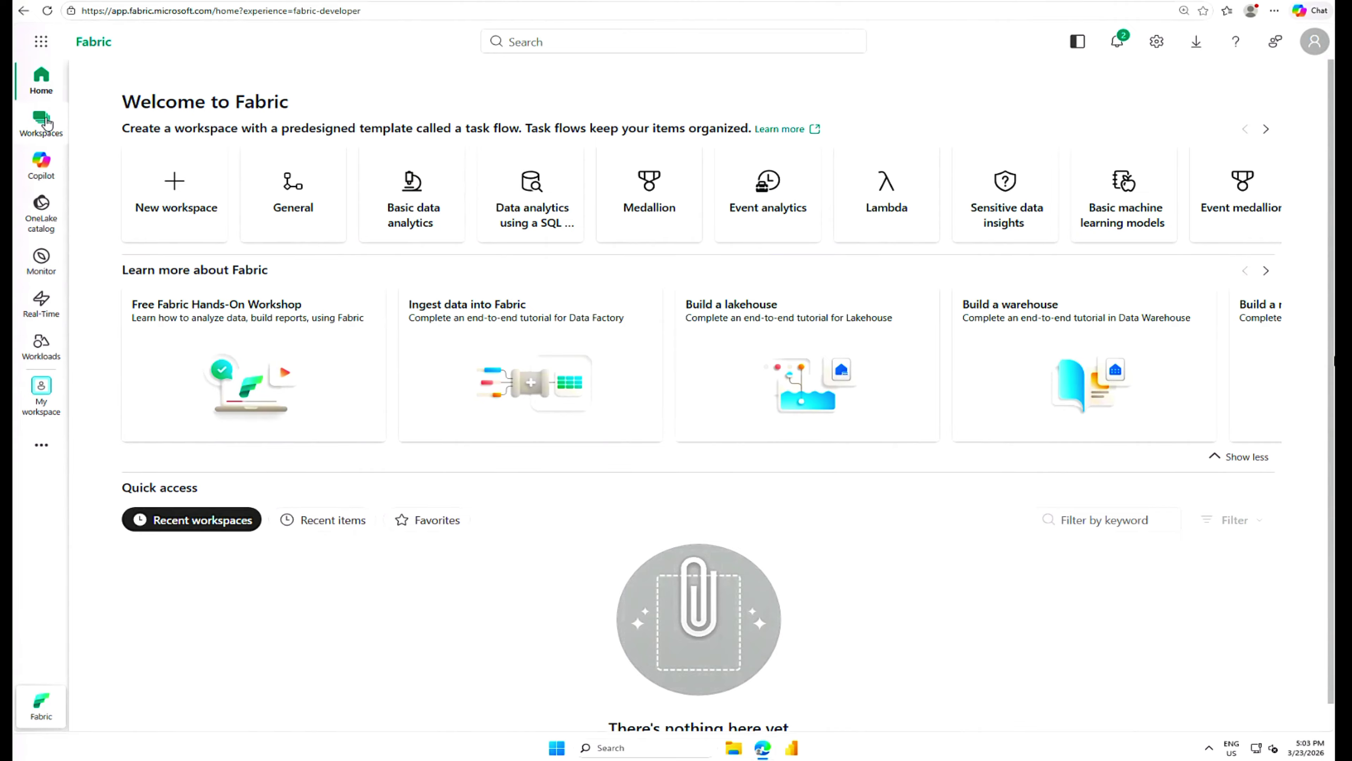
click(43, 122)
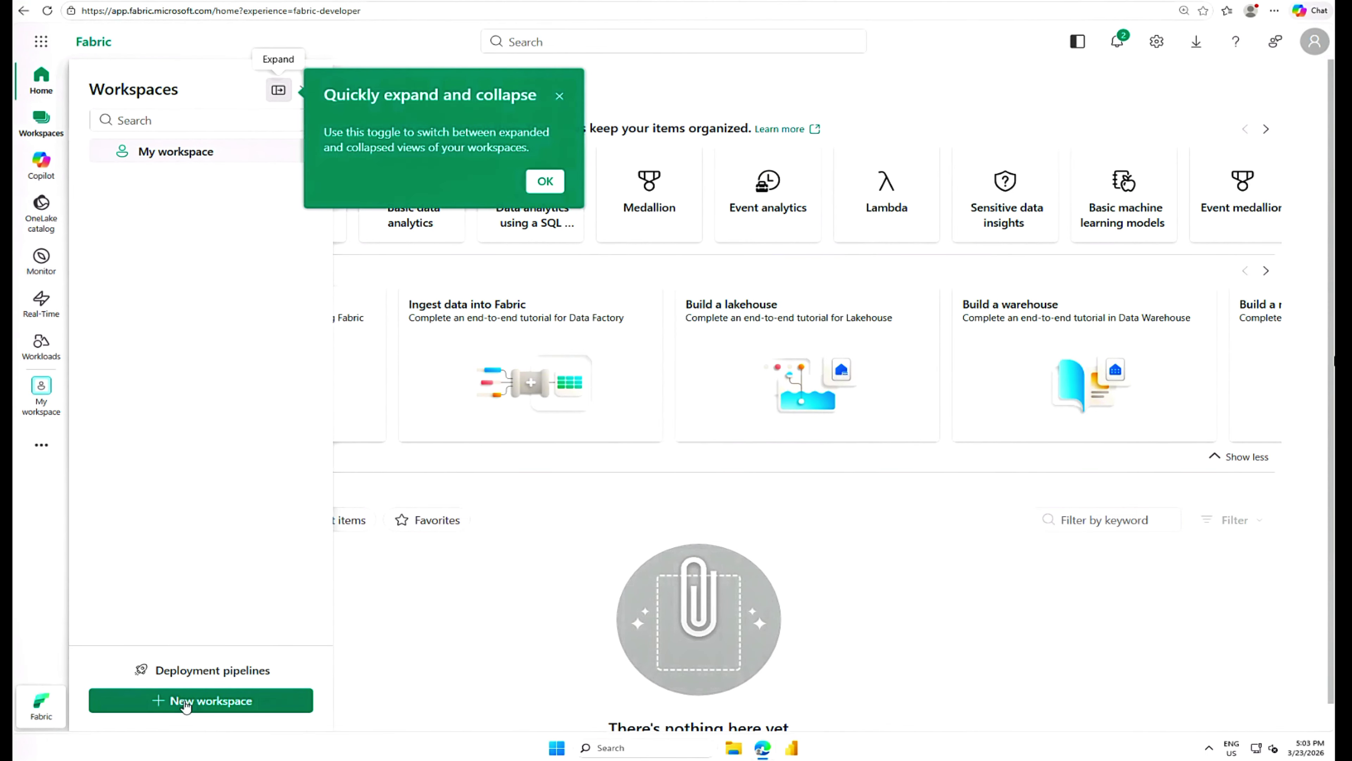
click(186, 703)
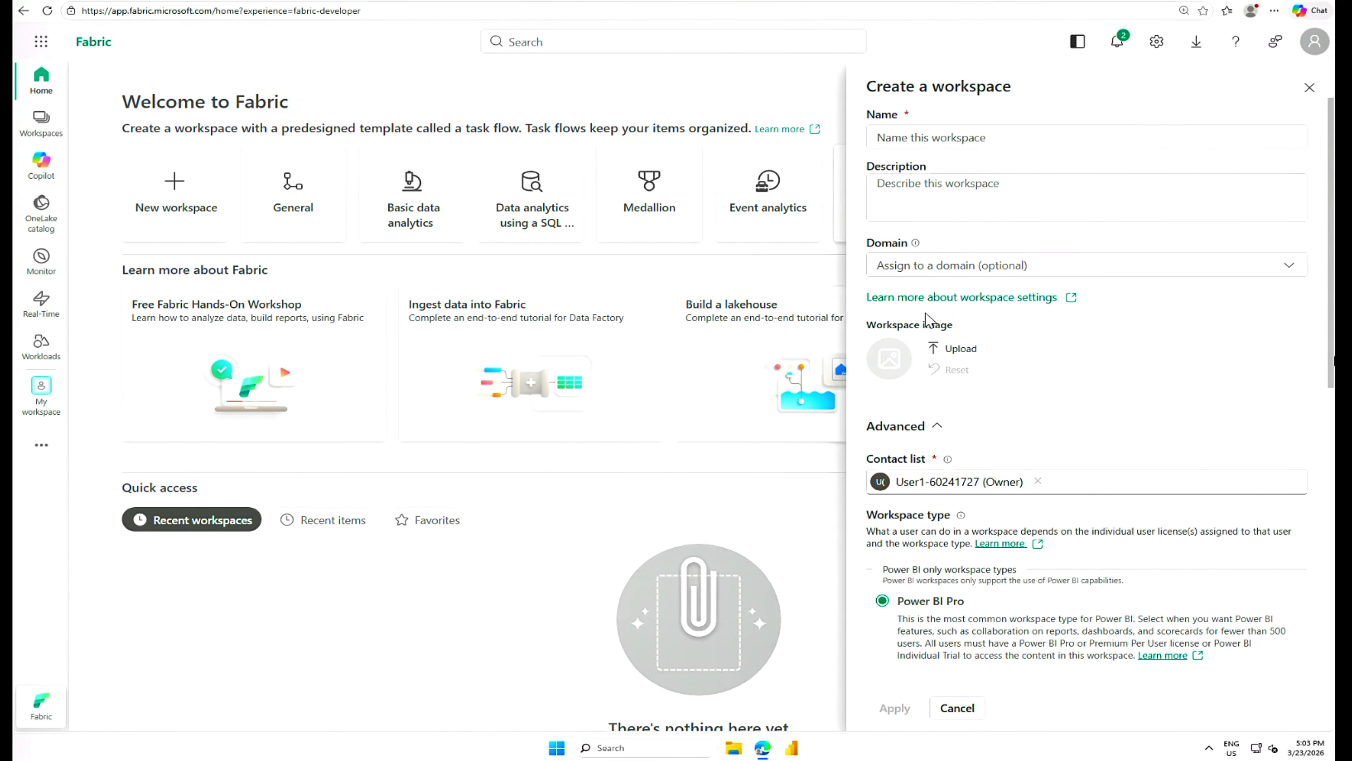
click(932, 137)
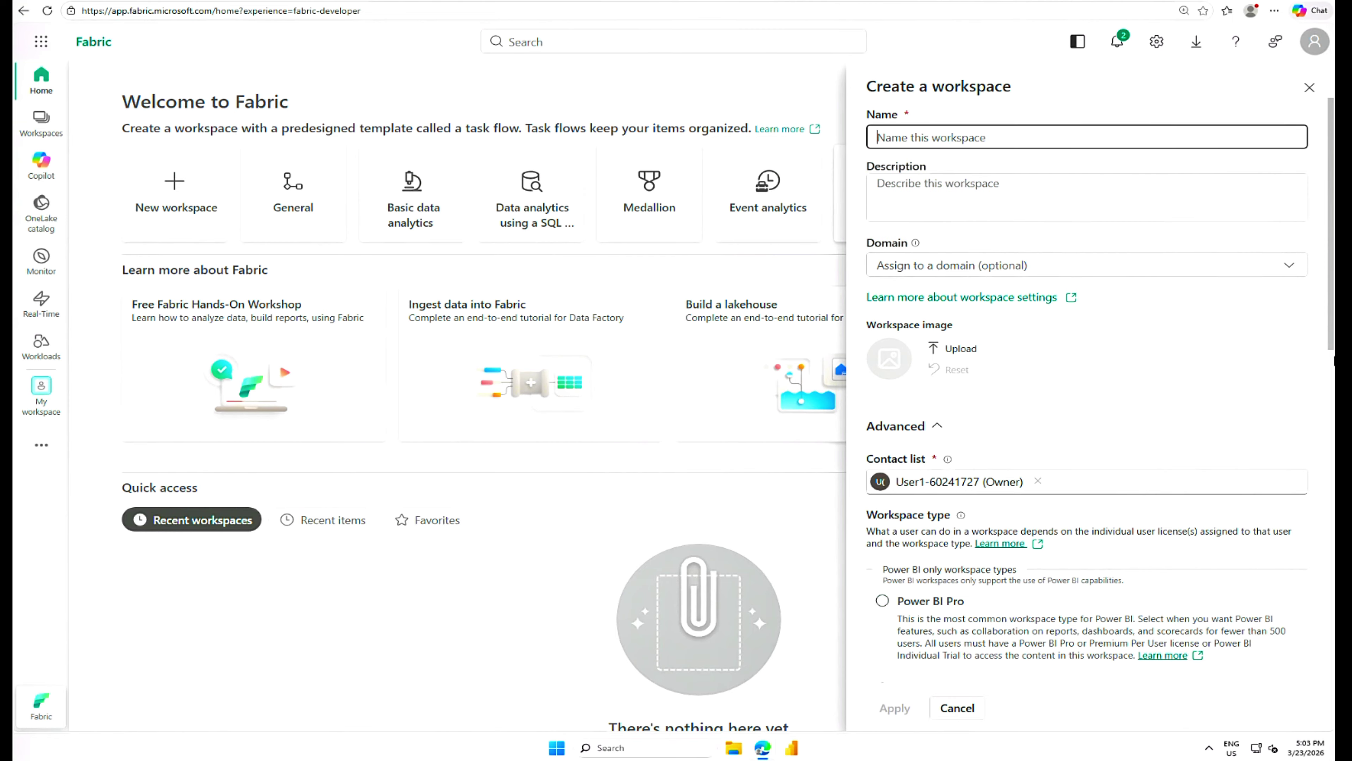
text(workspace60241727)
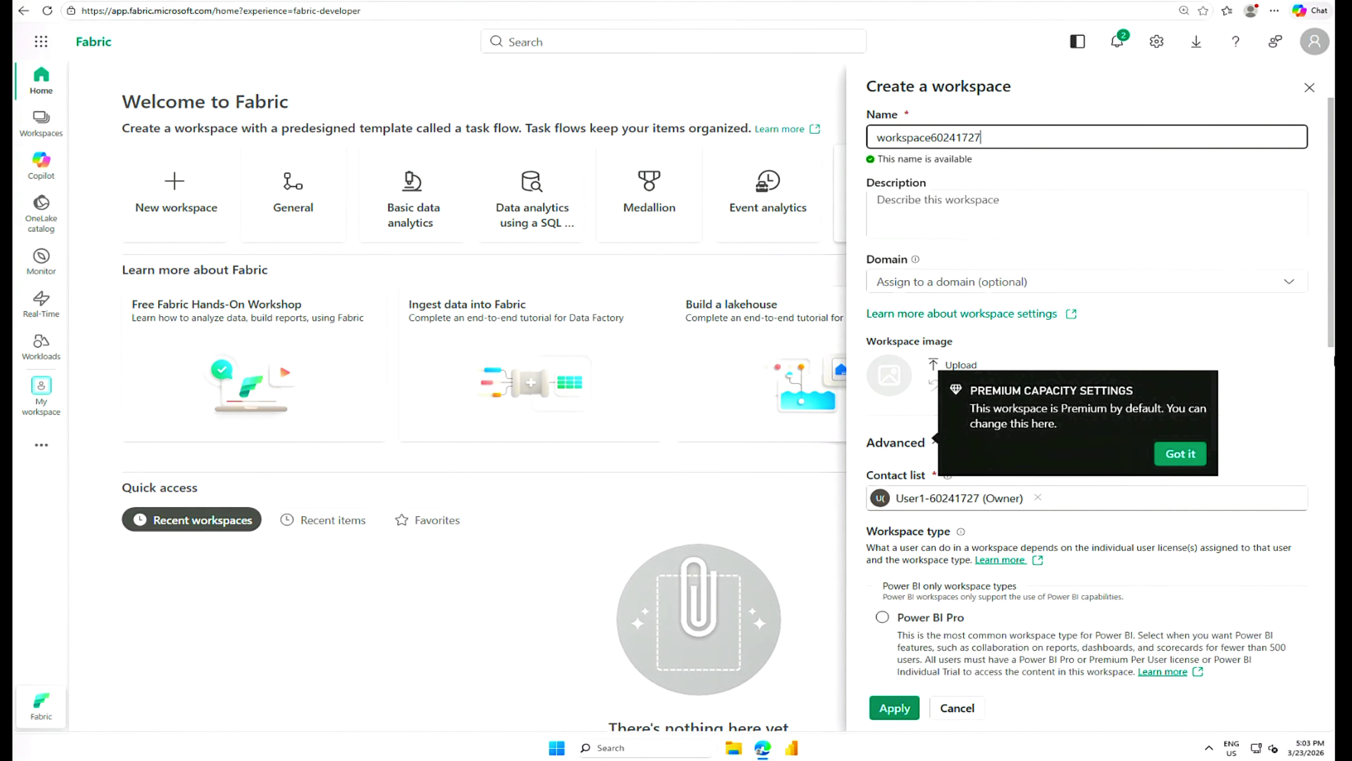
Create the workspace with the Fabric workspace type and dismiss the task flows introduction
click(1181, 453)
drag(1329, 286, 1329, 364)
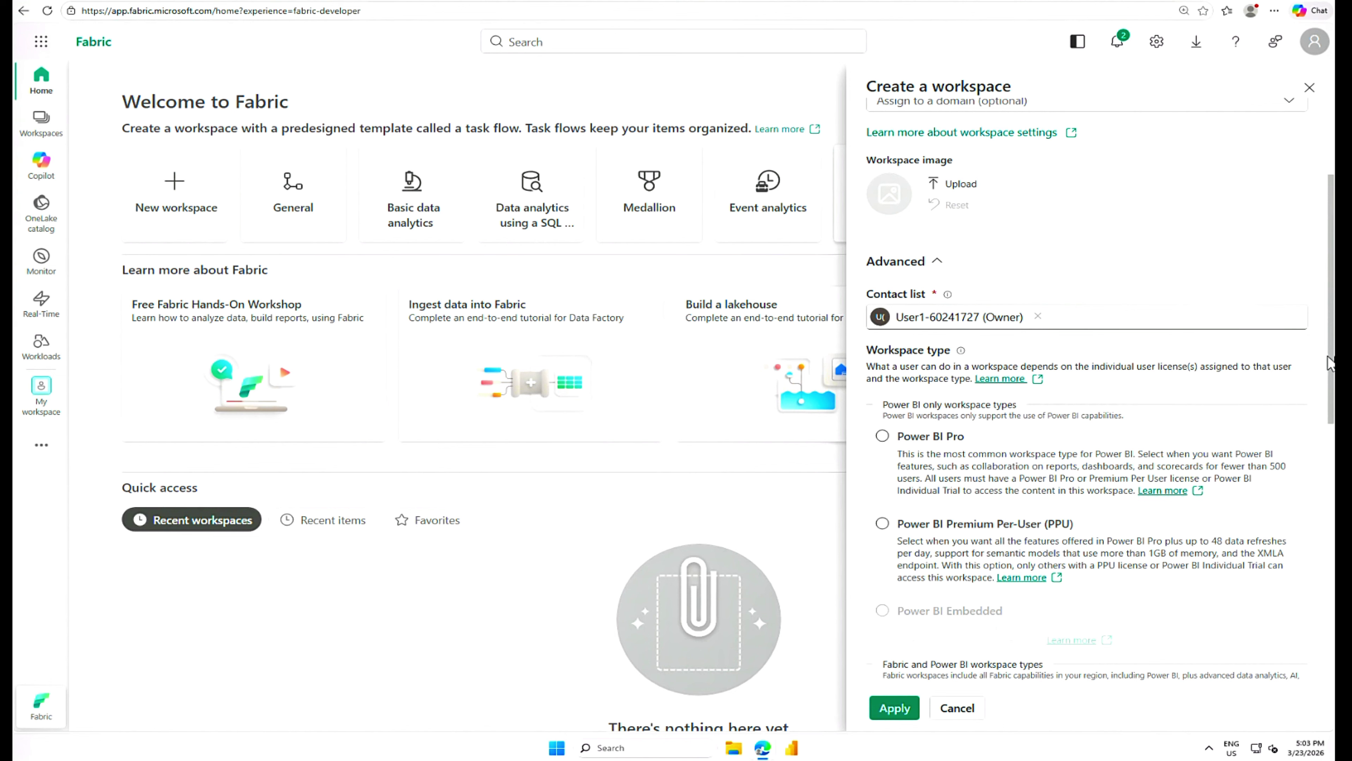
scroll(1330, 364, down, 5)
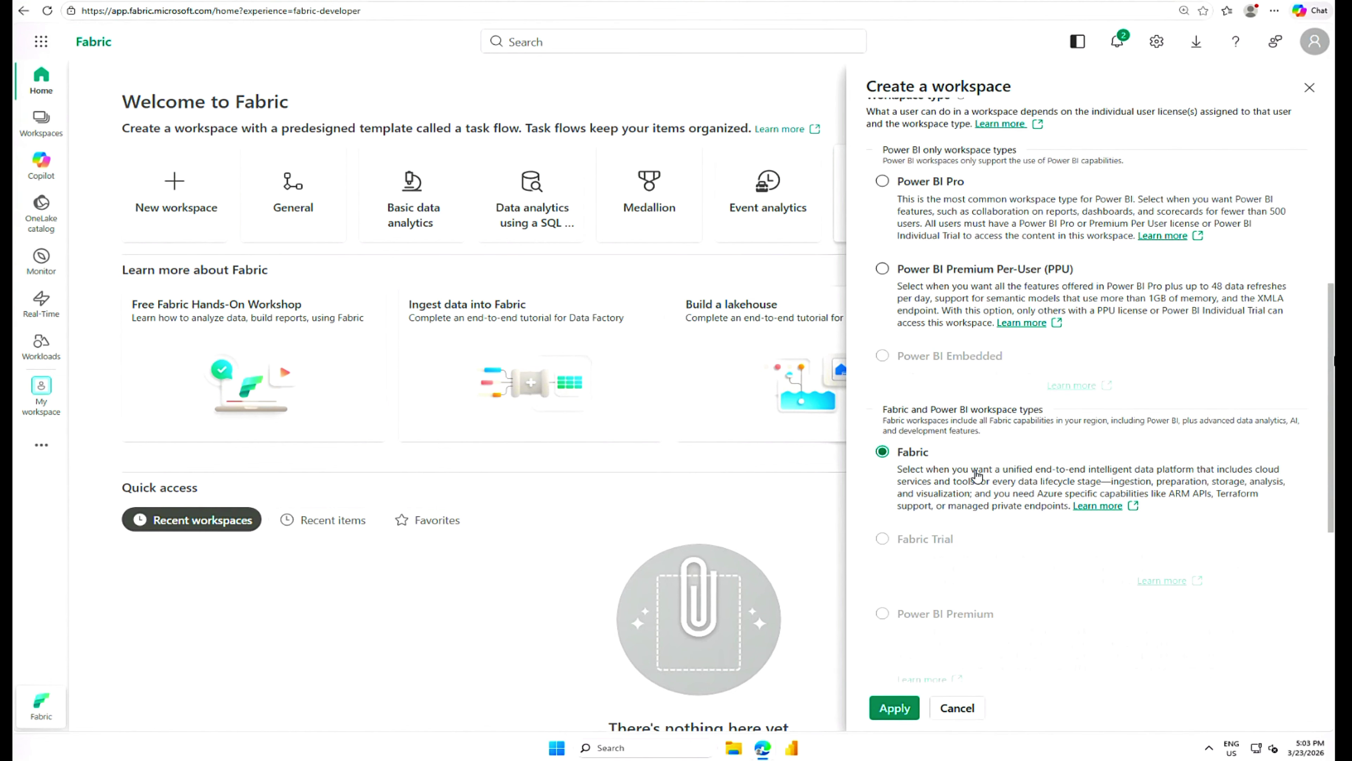
click(888, 711)
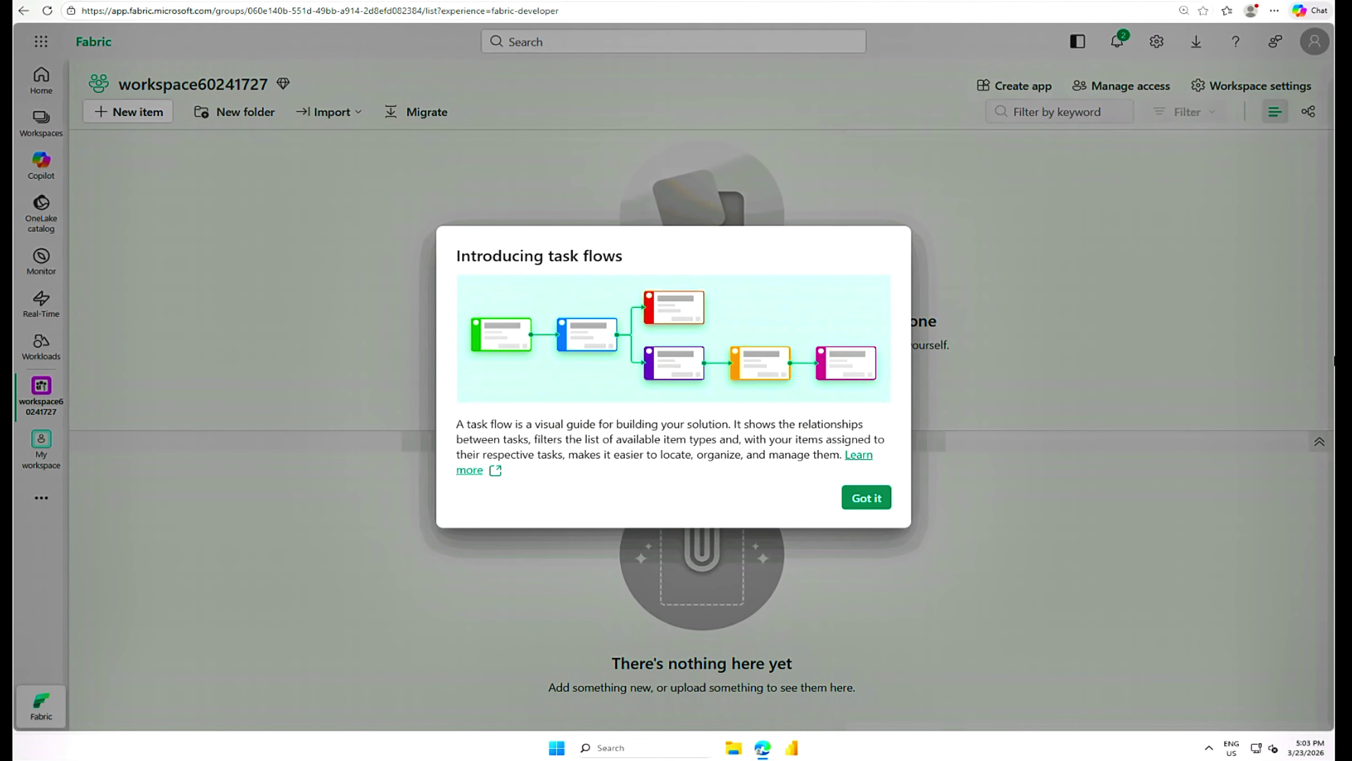
click(865, 499)
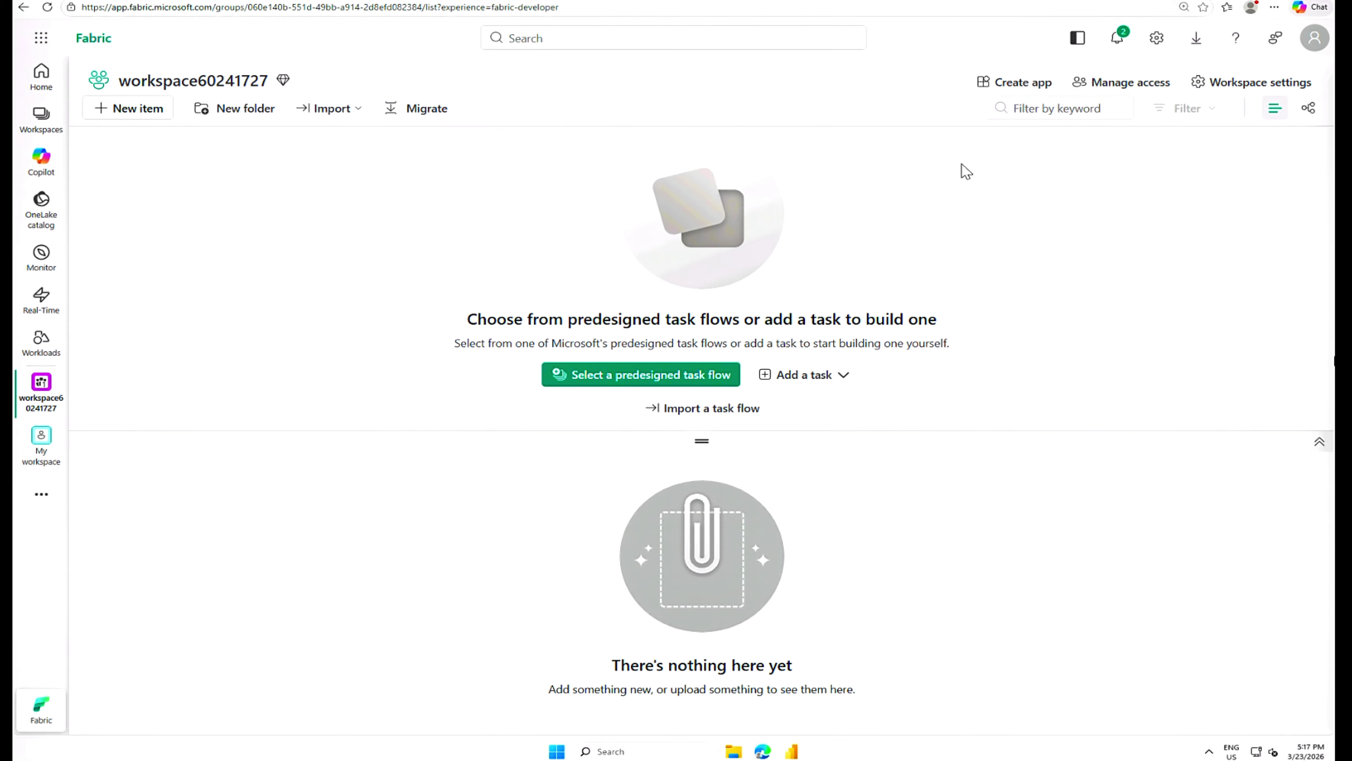
Open the page for creating new items in workspace60241727
click(99, 111)
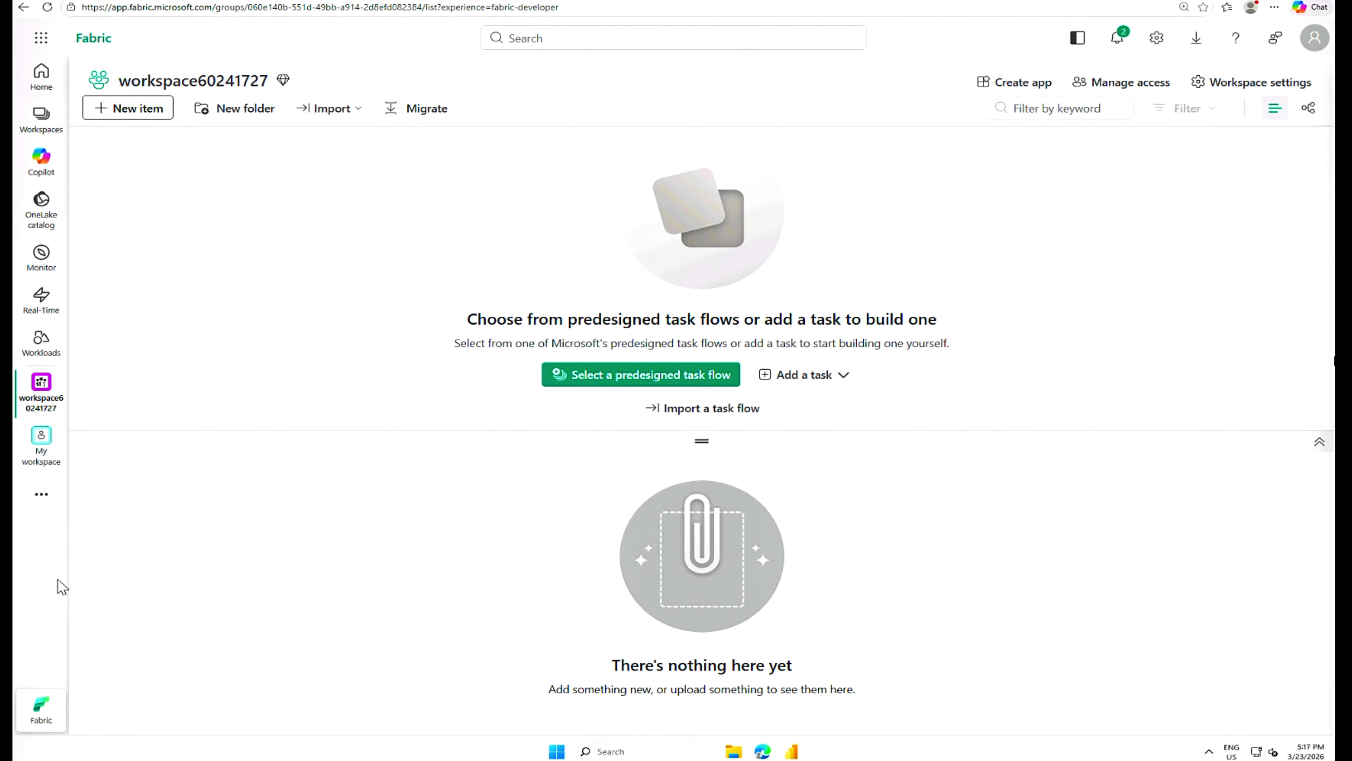
click(41, 494)
click(119, 434)
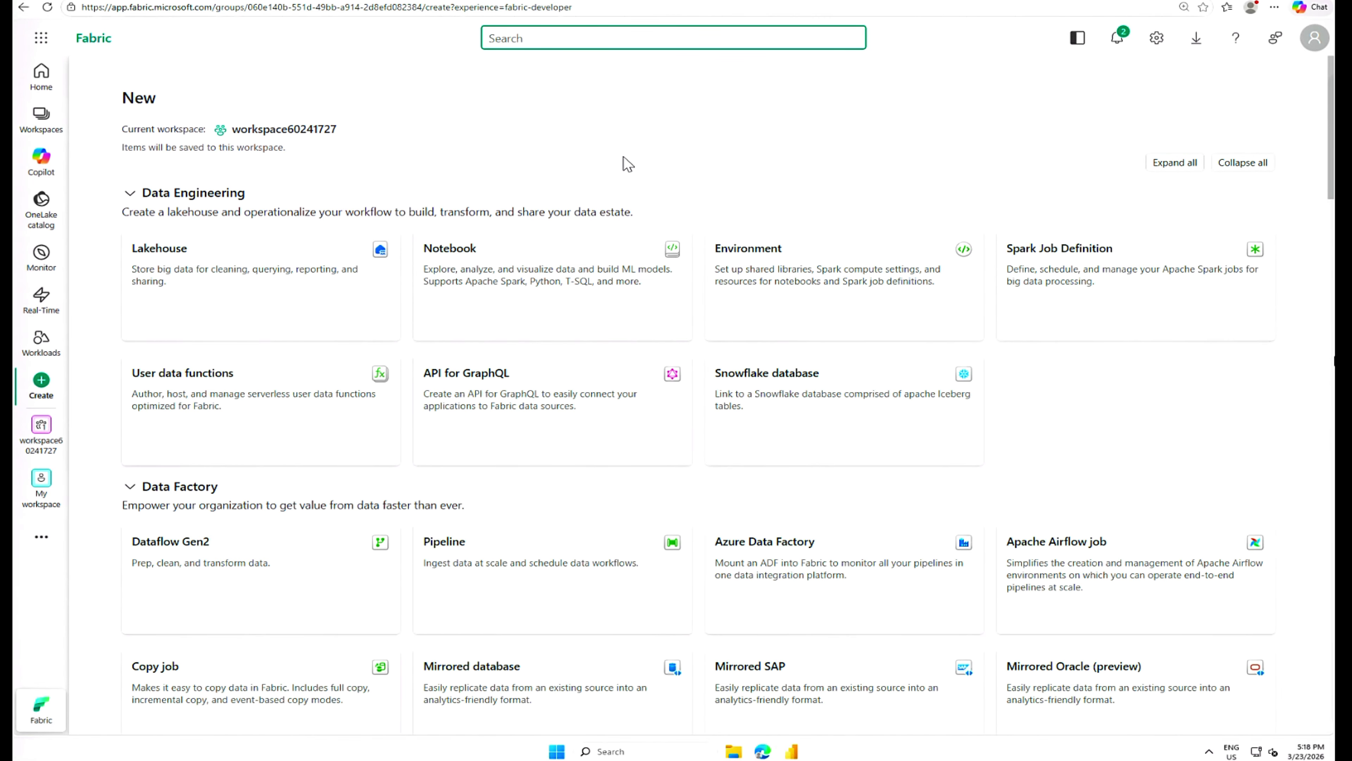
Search Fabric for "activator" and return to the page for creating new items
text(acti)
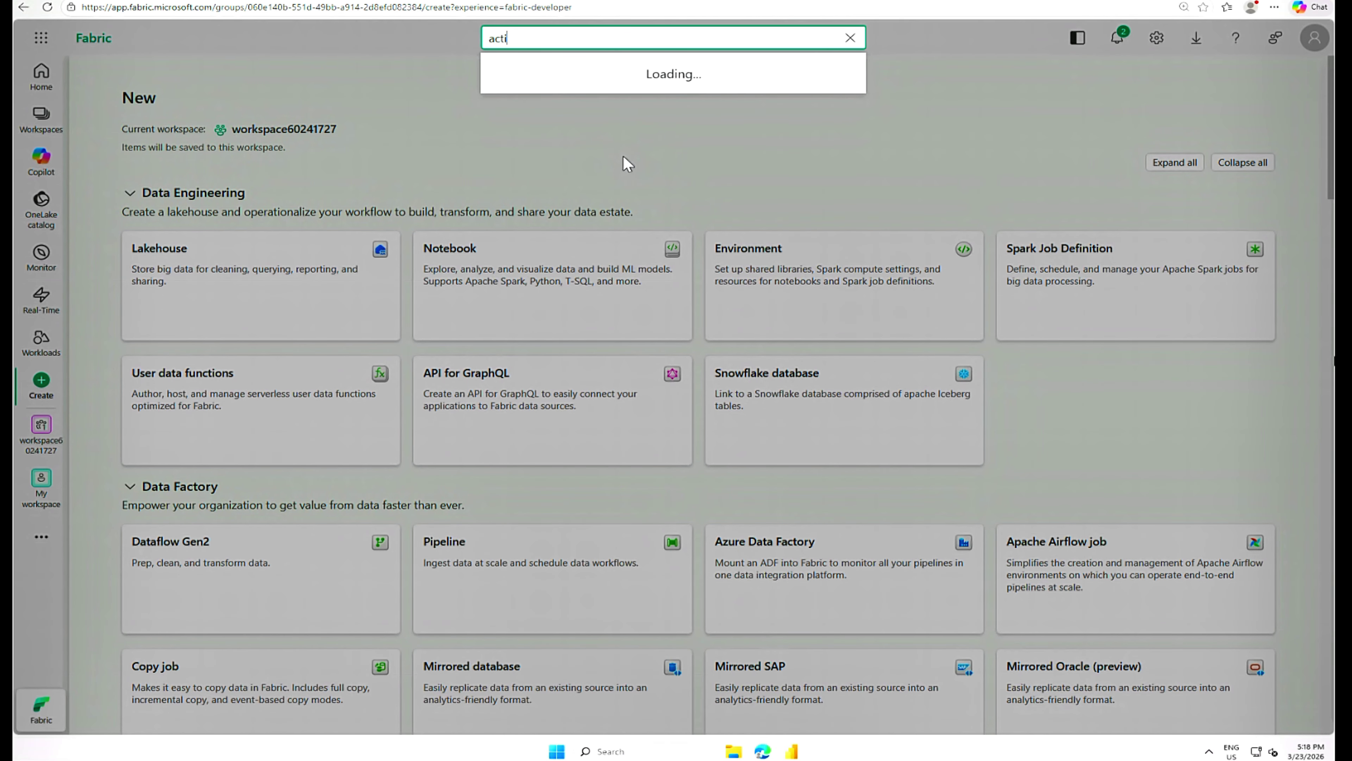
text(vator)
click(850, 38)
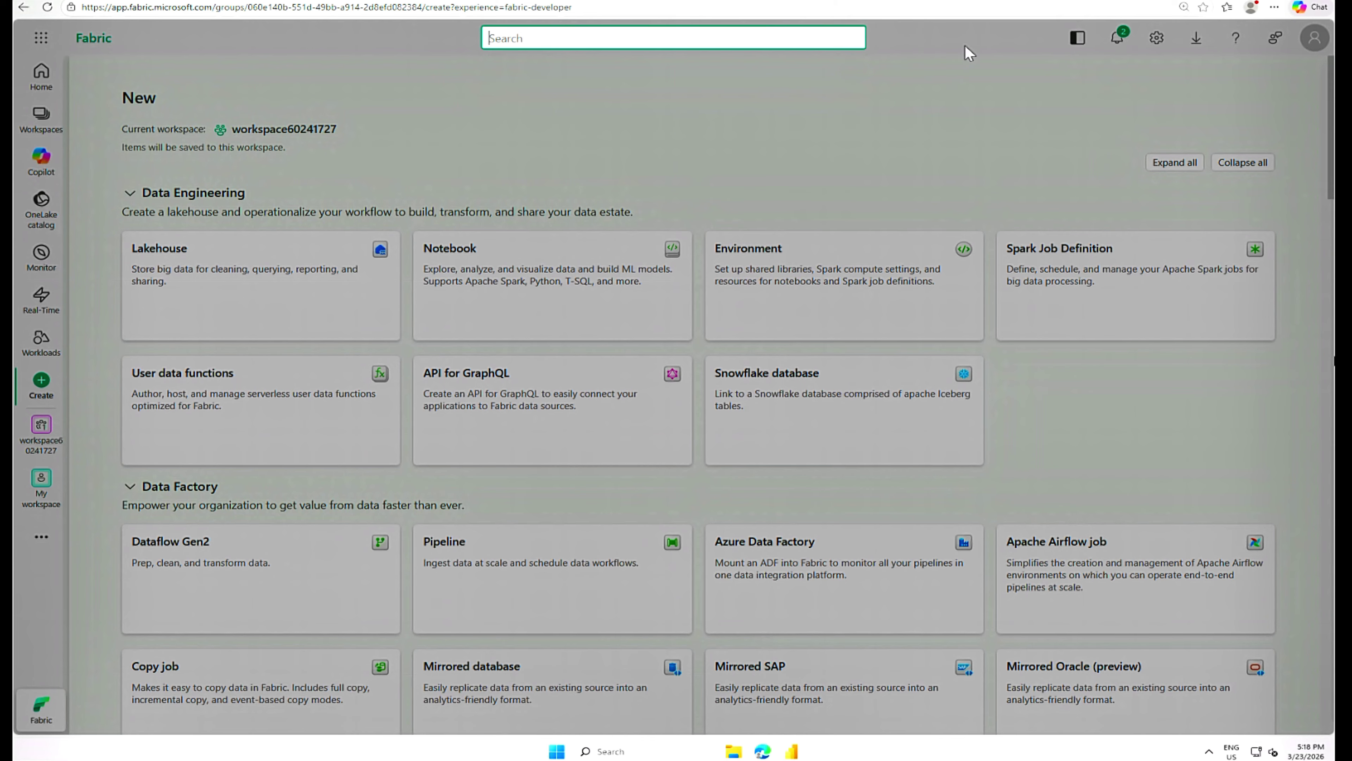
click(946, 85)
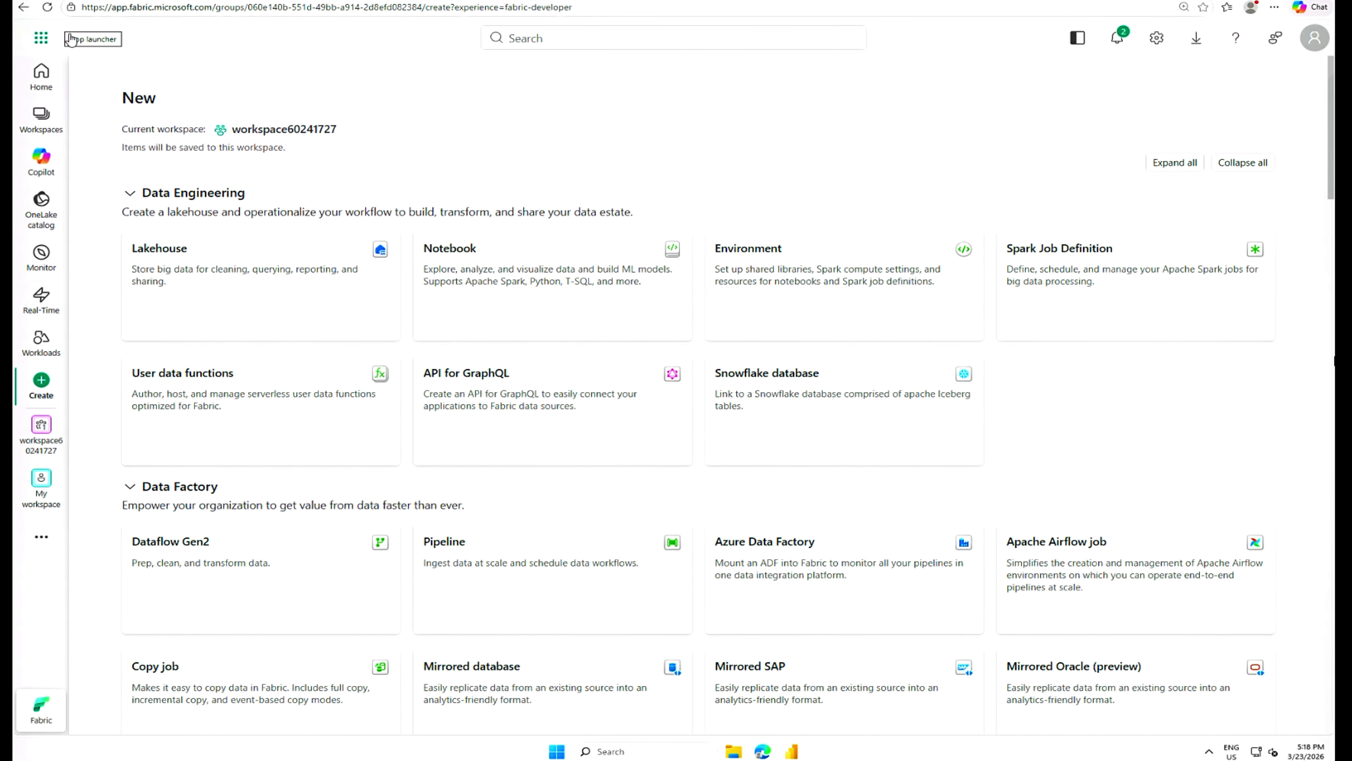
click(604, 38)
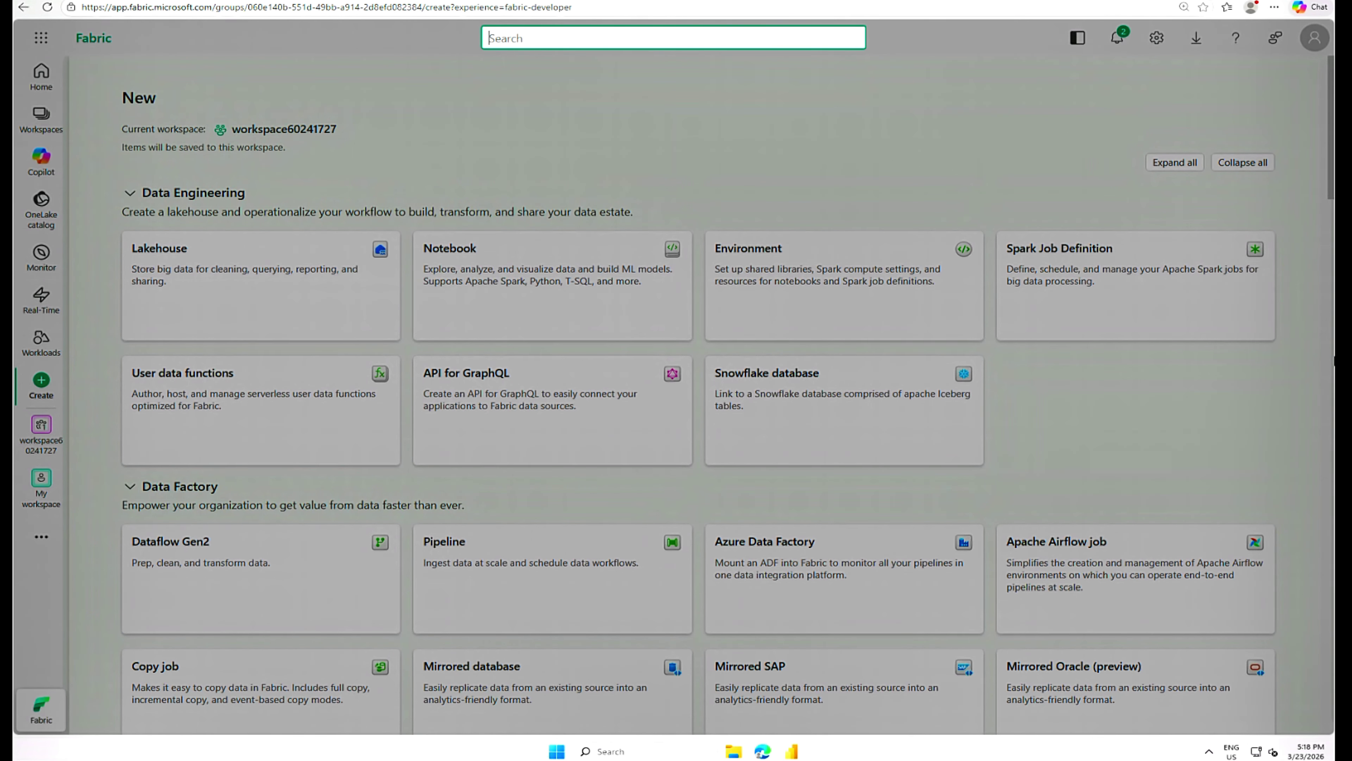
text(act)
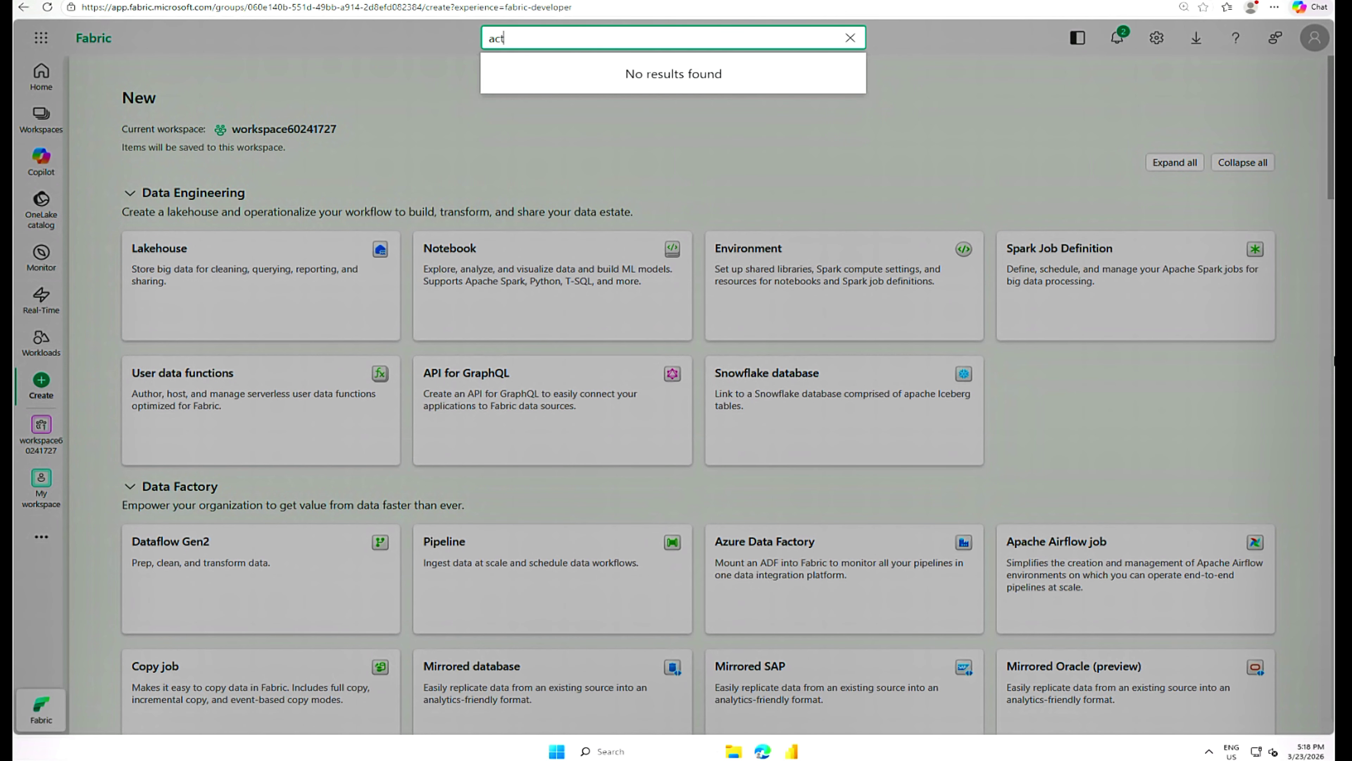
text(ivator)
key(Return)
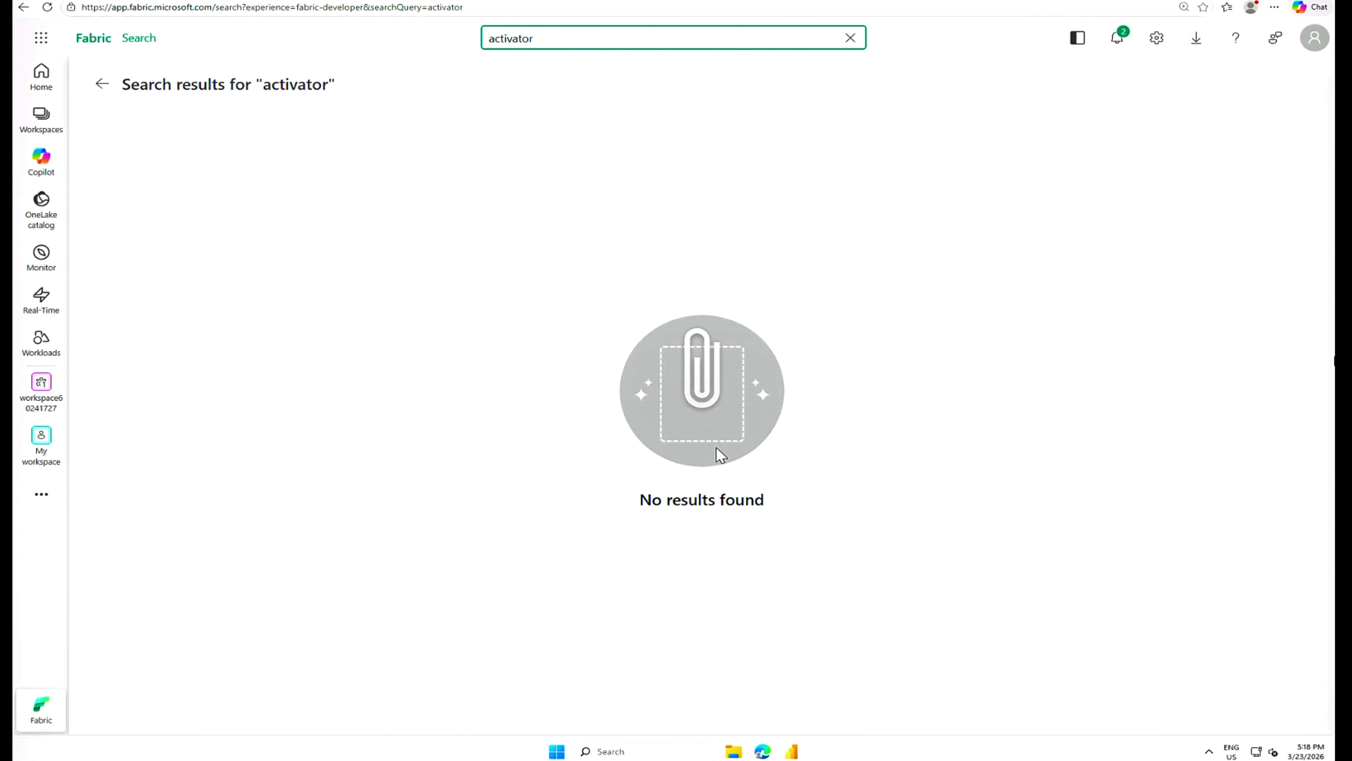
click(100, 86)
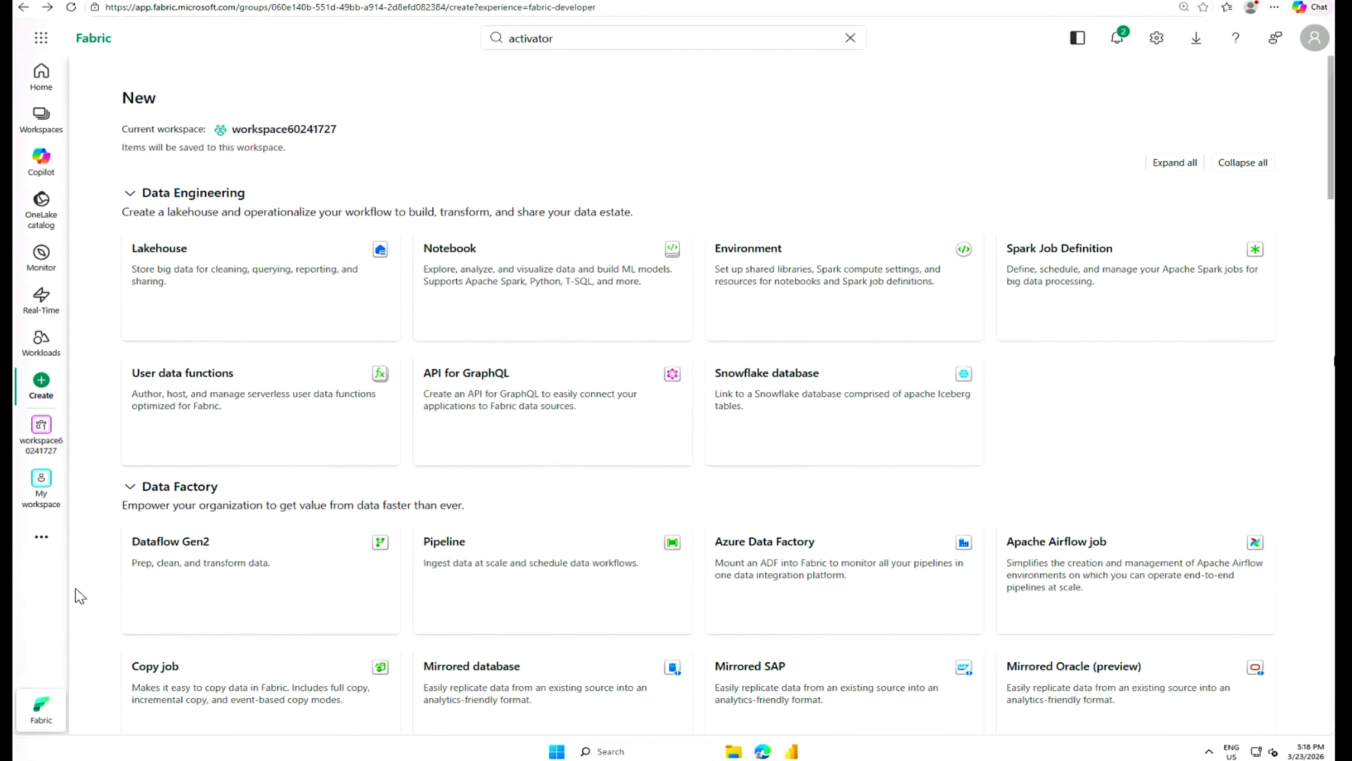
Create an Activator item from the Real-Time Intelligence category and dismiss its creation notification
click(41, 539)
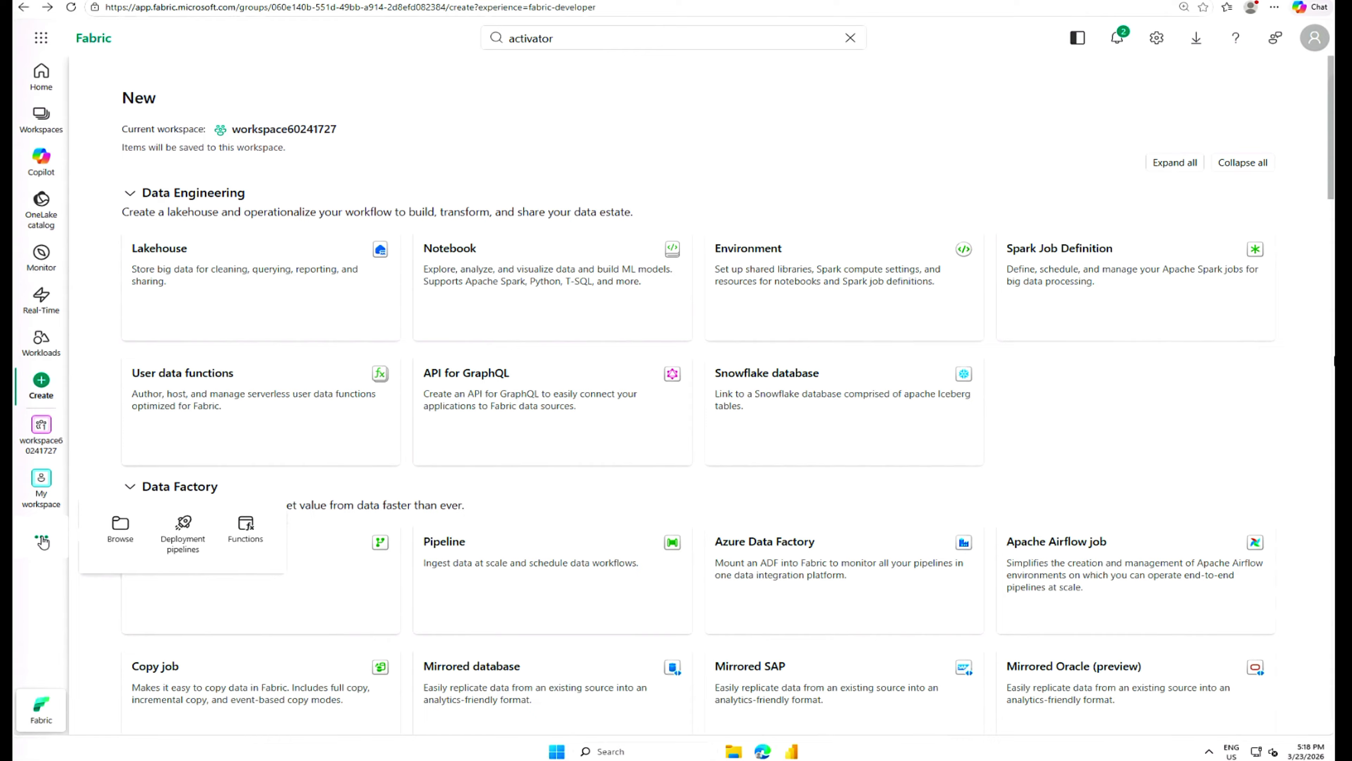
click(131, 195)
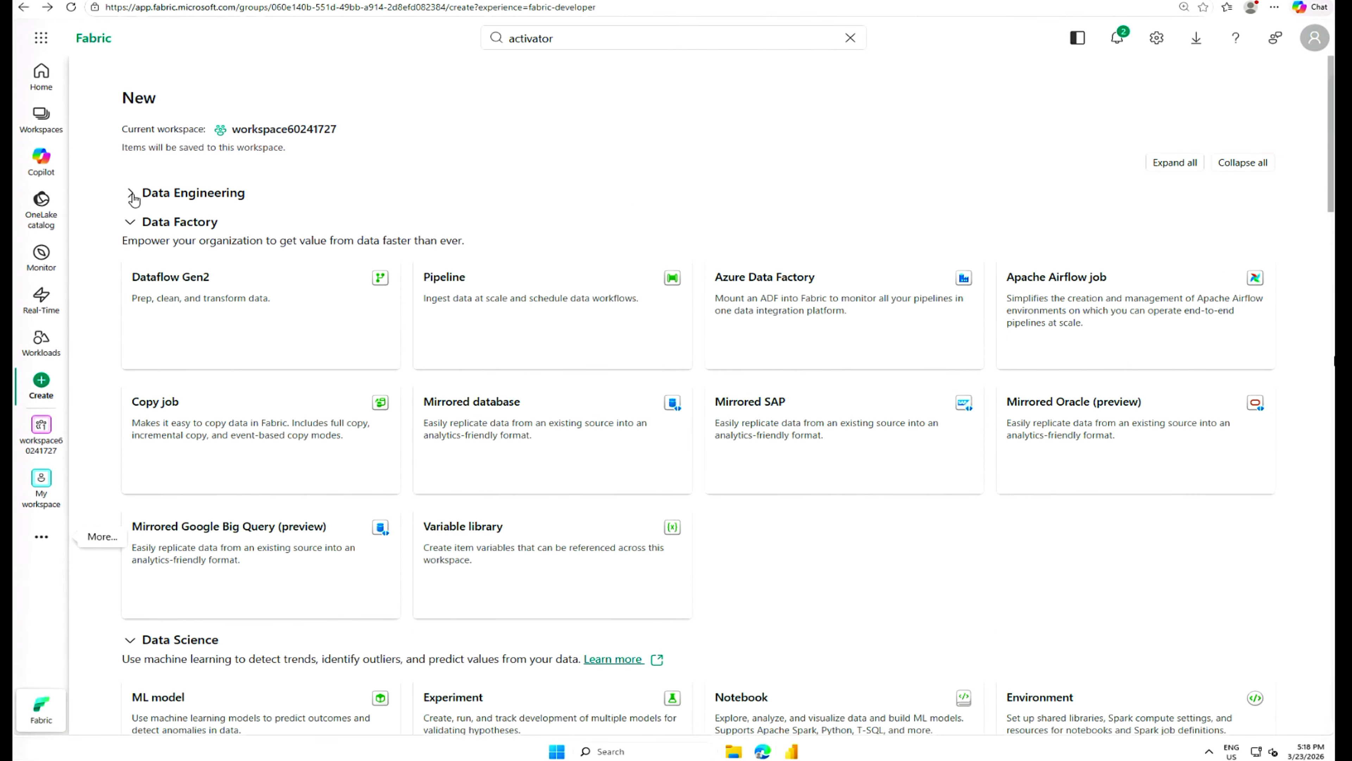
click(130, 226)
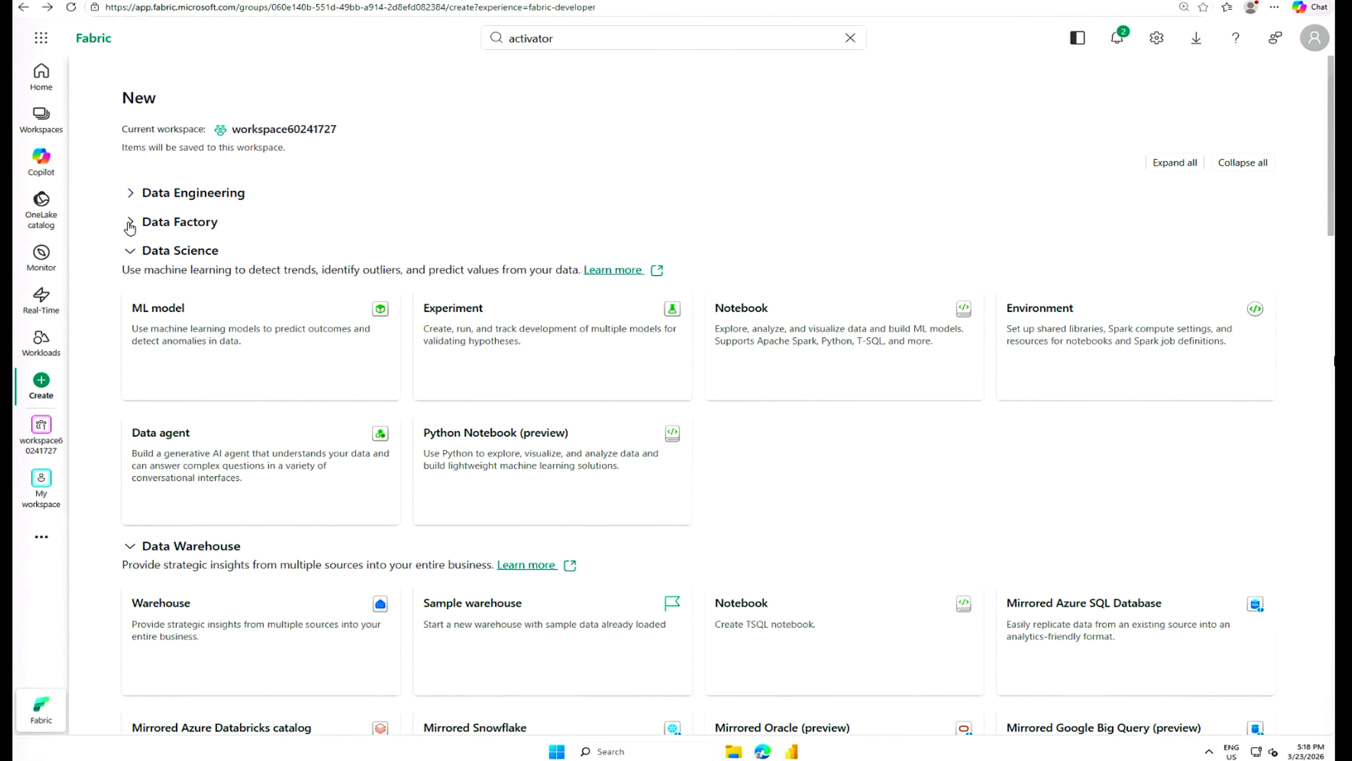
click(133, 258)
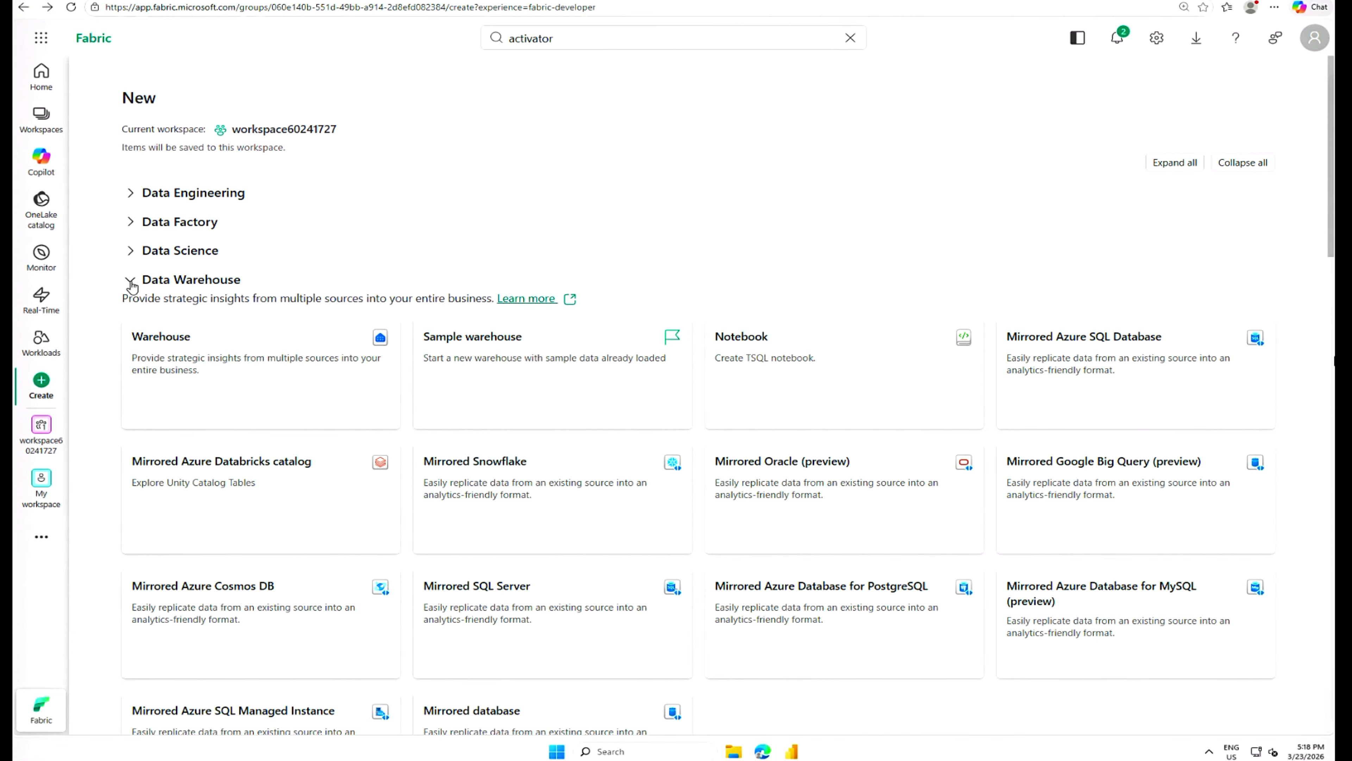
click(131, 282)
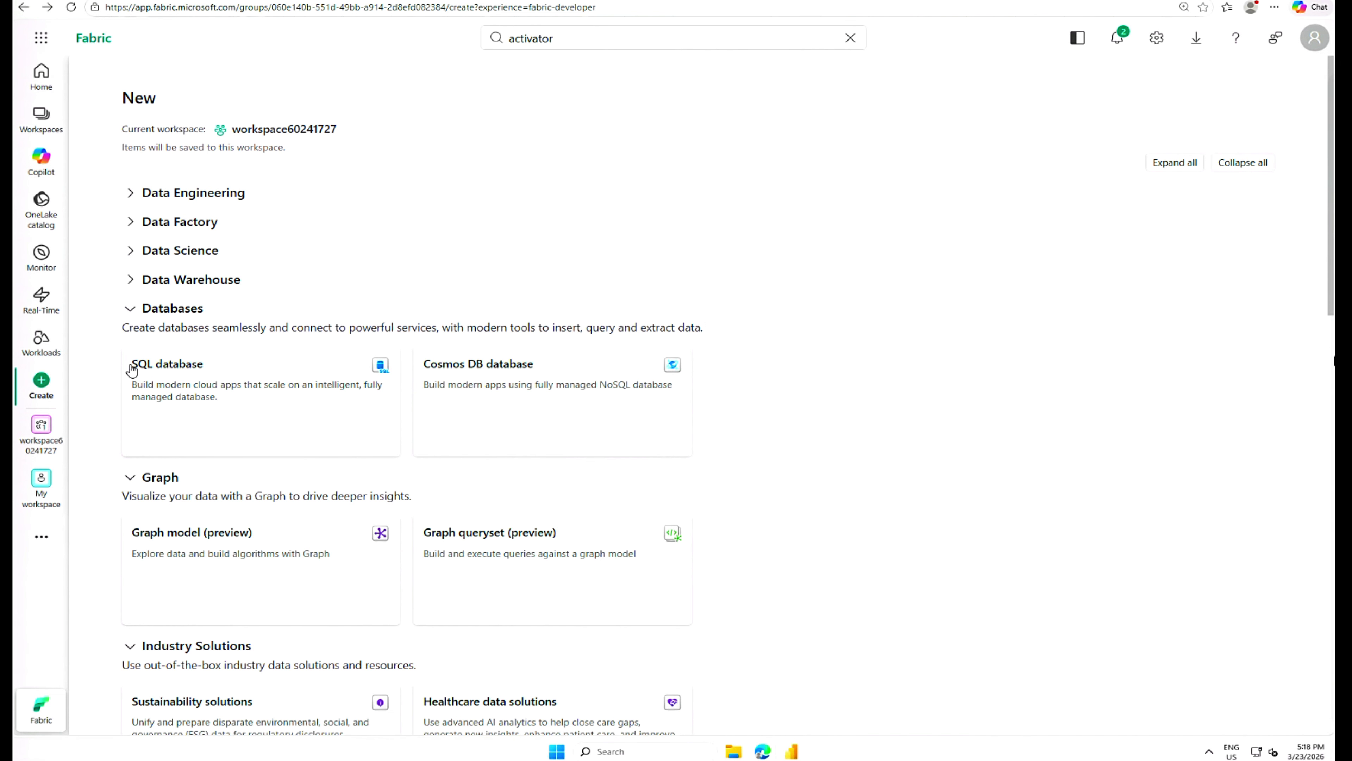
click(131, 478)
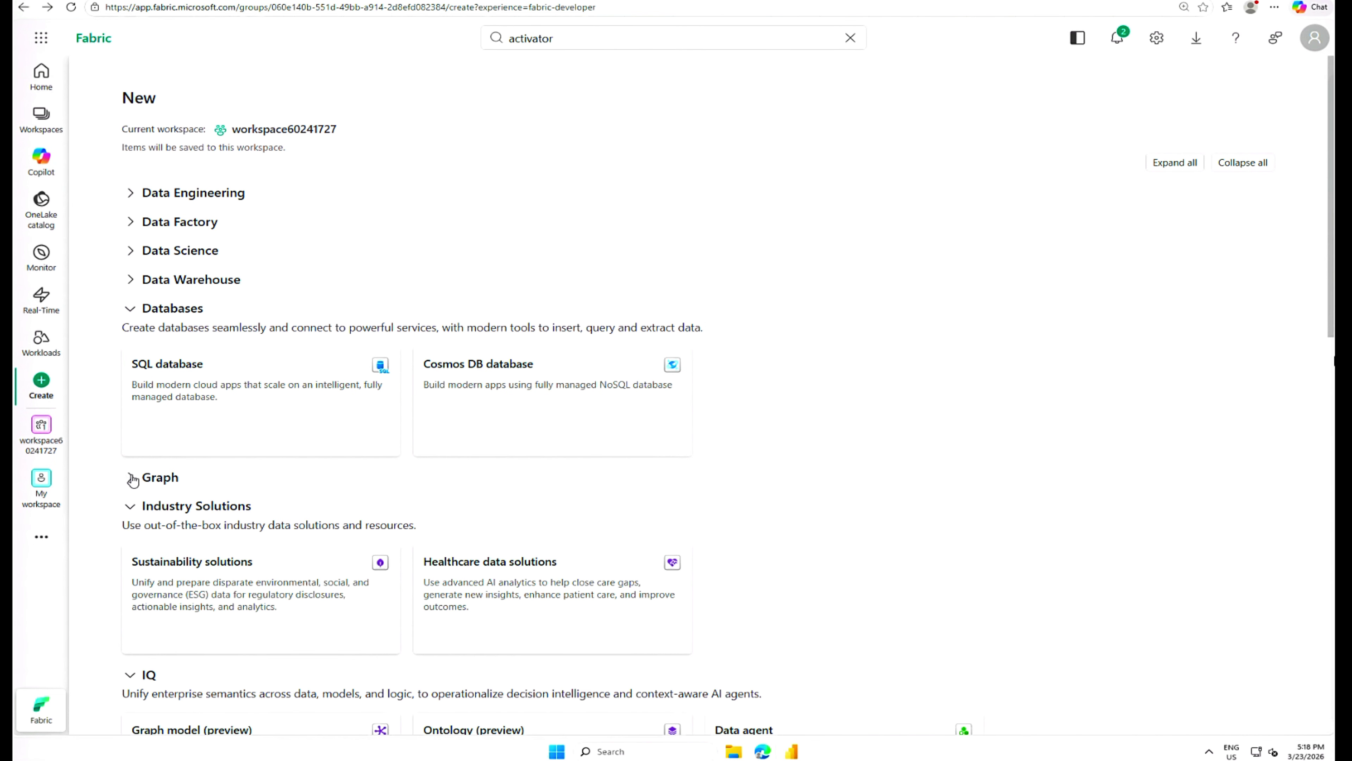
scroll(133, 480, down, 5)
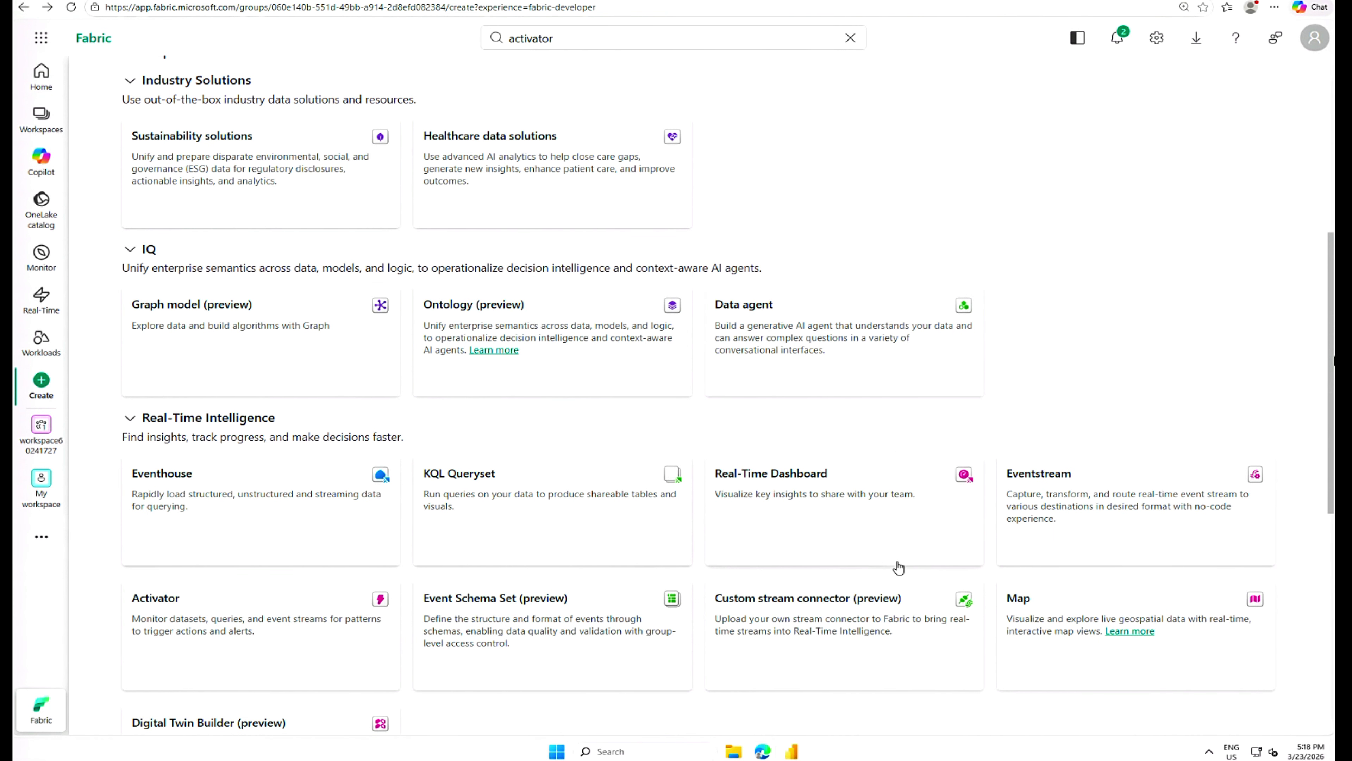
click(206, 621)
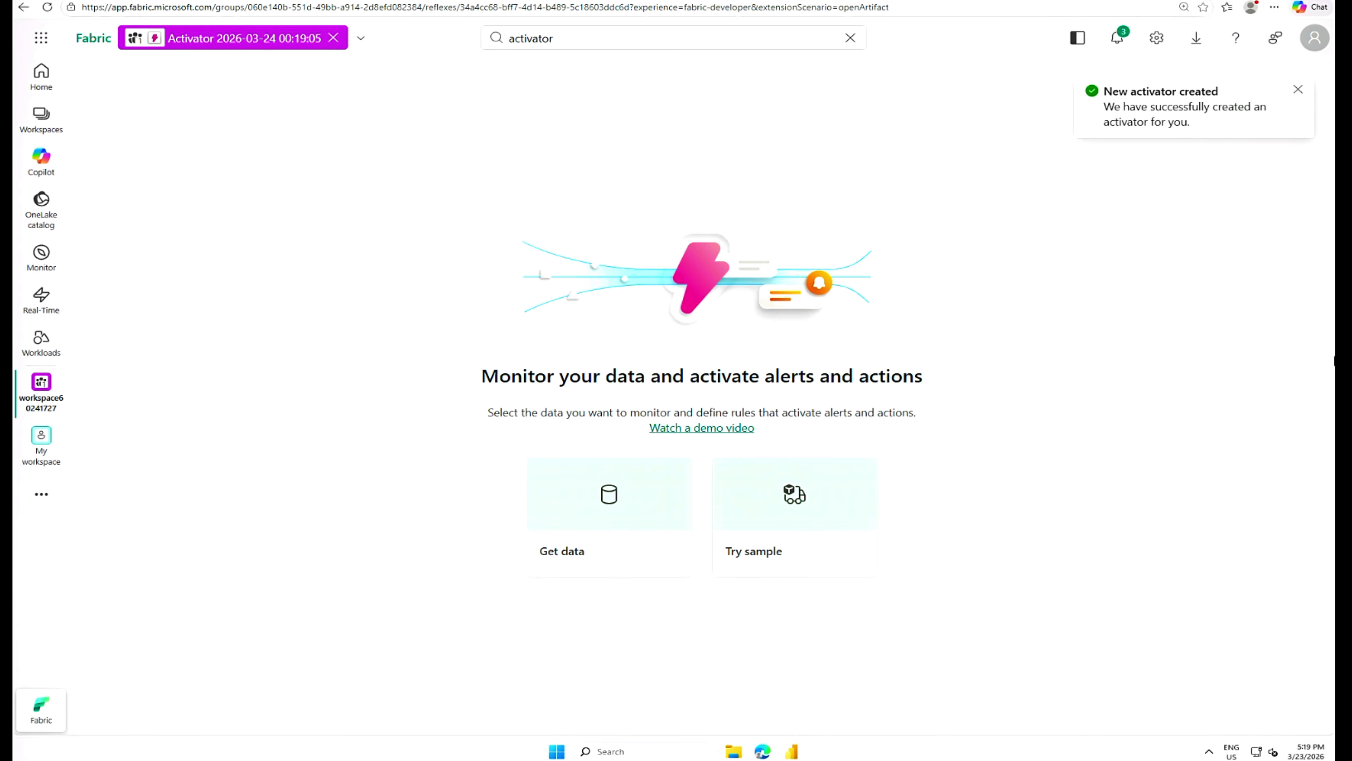
click(1299, 88)
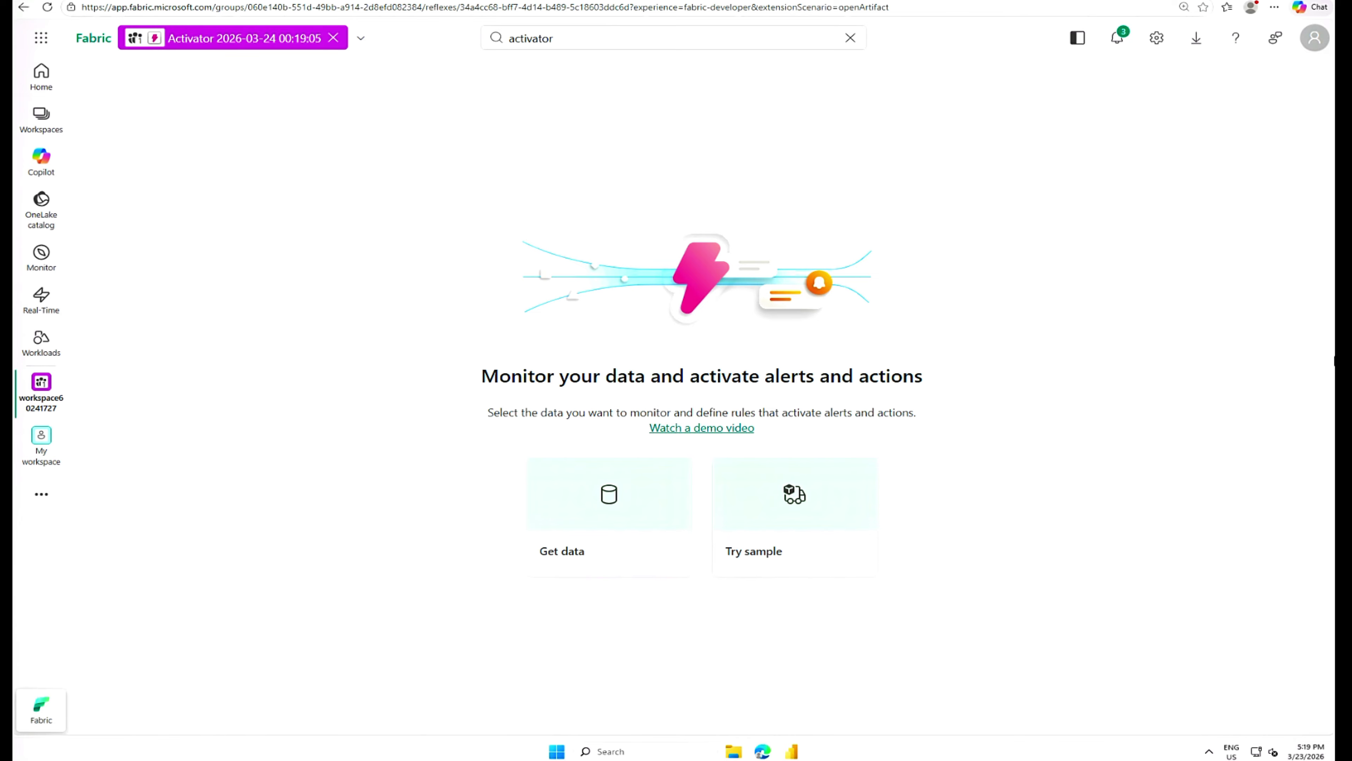
Load the package delivery sample into the activator and dismiss the notification and sample introduction
click(759, 551)
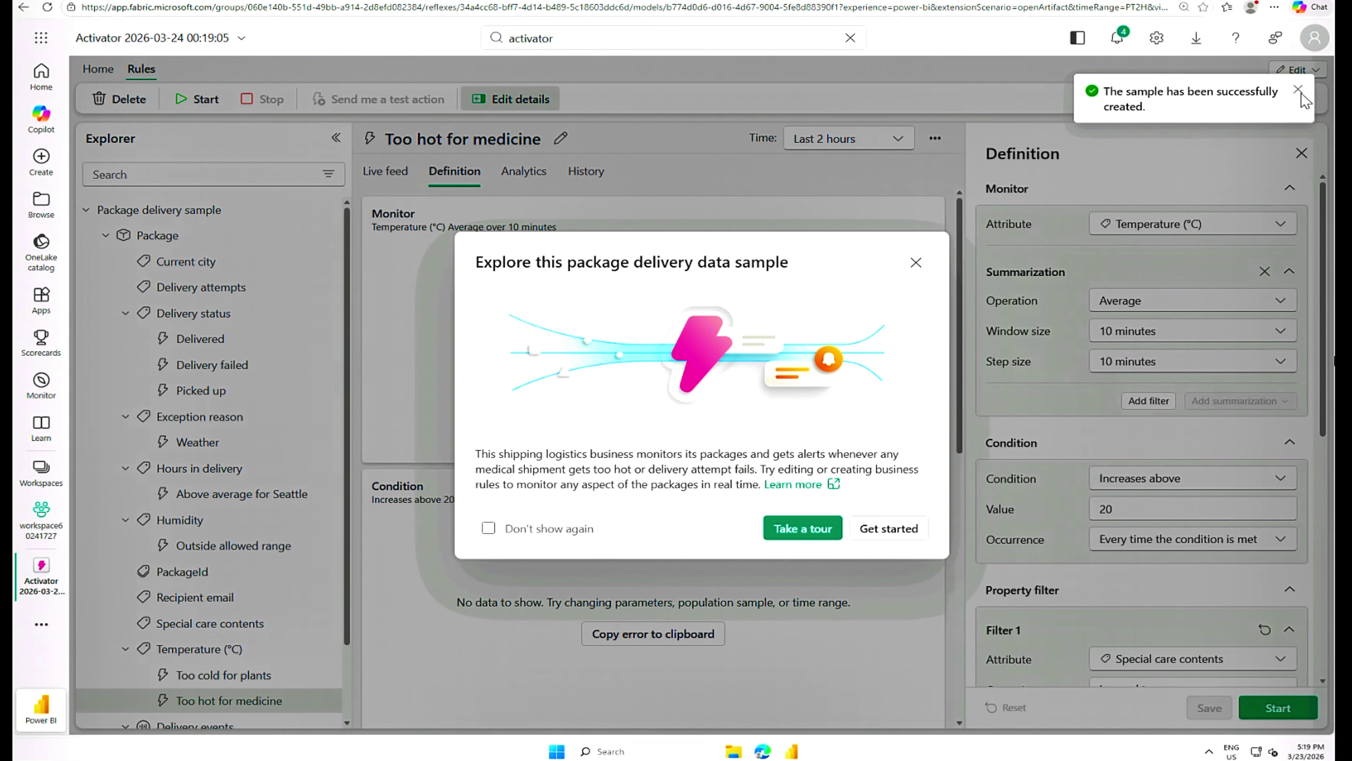
click(1299, 92)
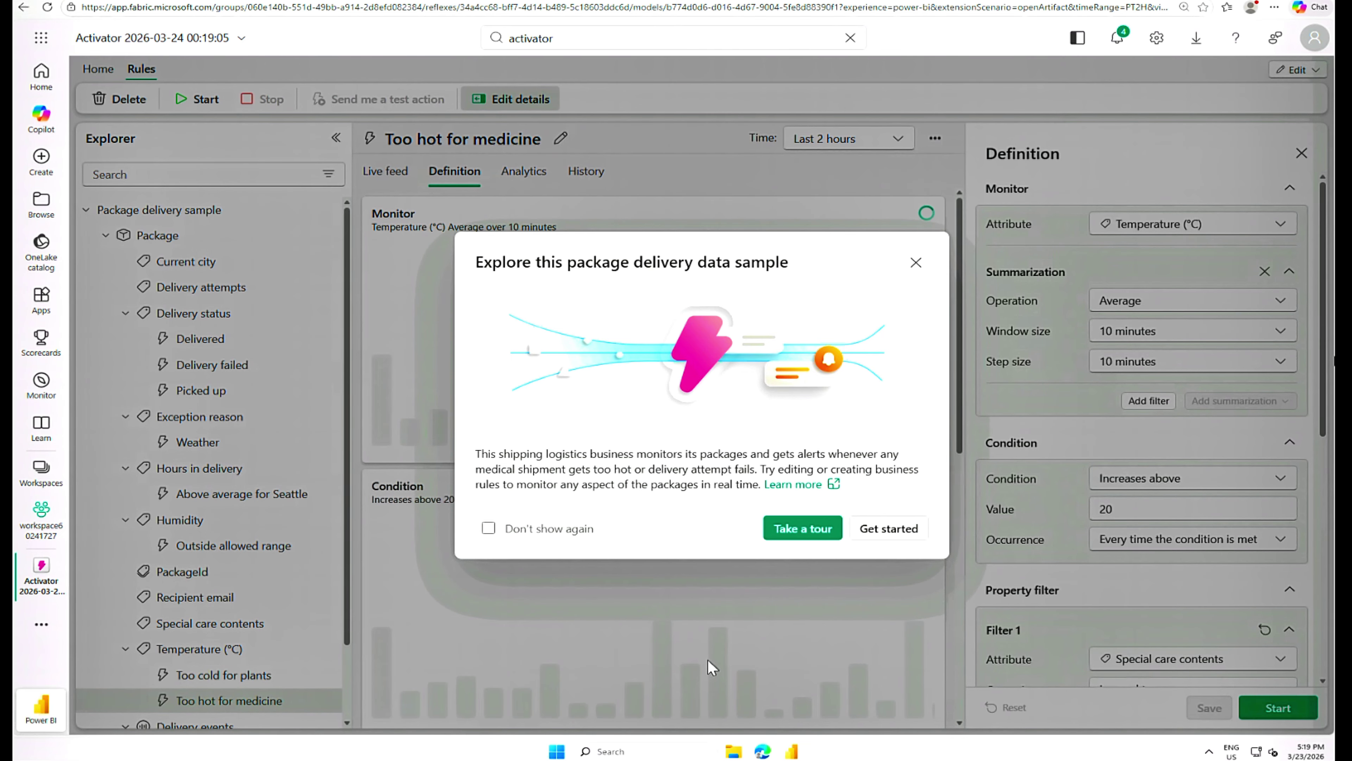
click(488, 529)
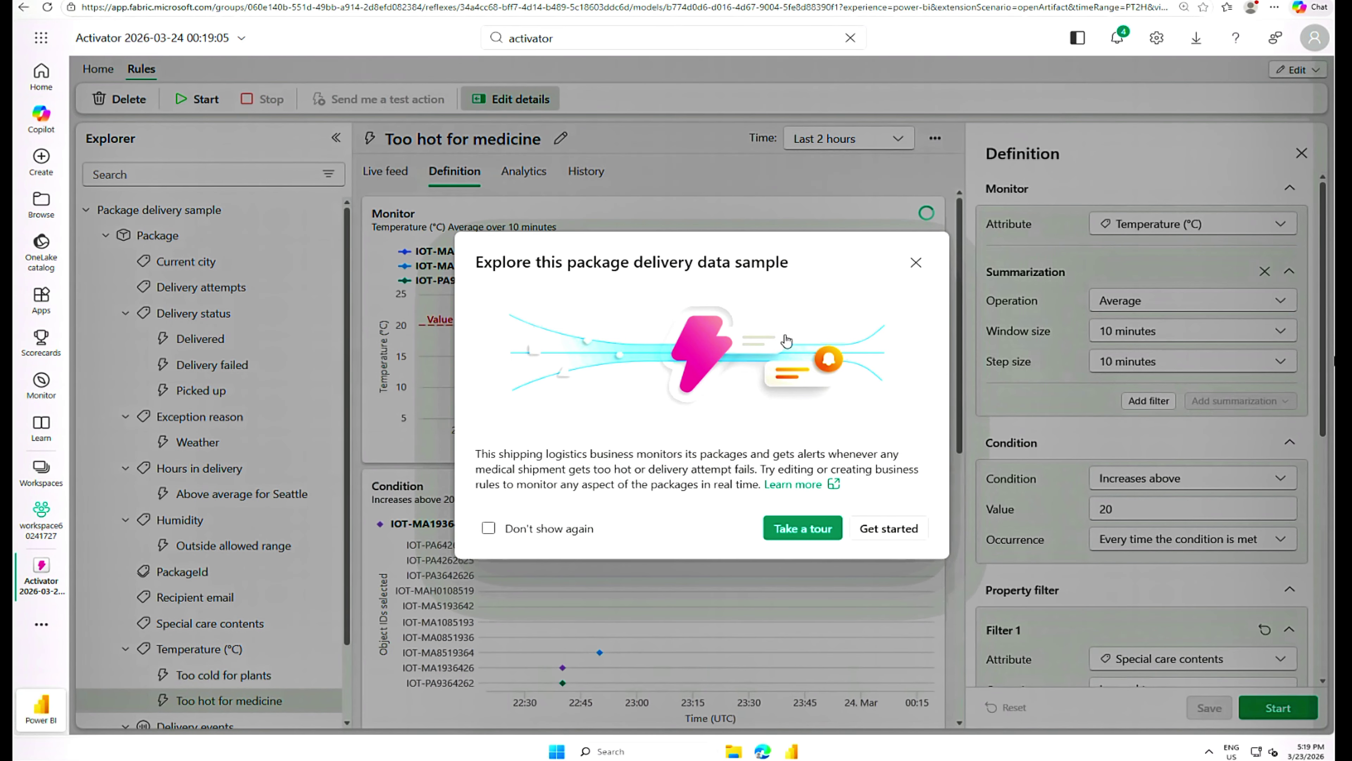
click(916, 263)
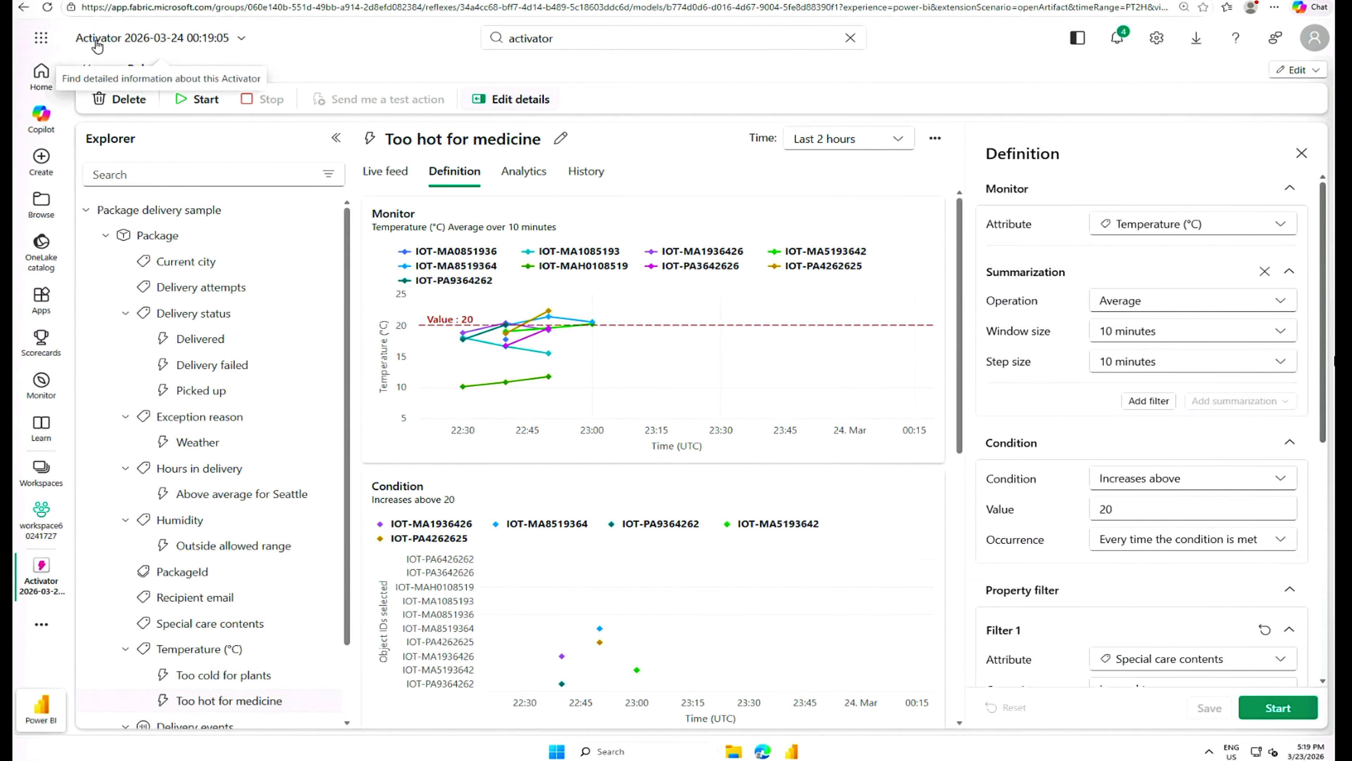
Rename the activator as Contoso Shipping Activator
click(240, 40)
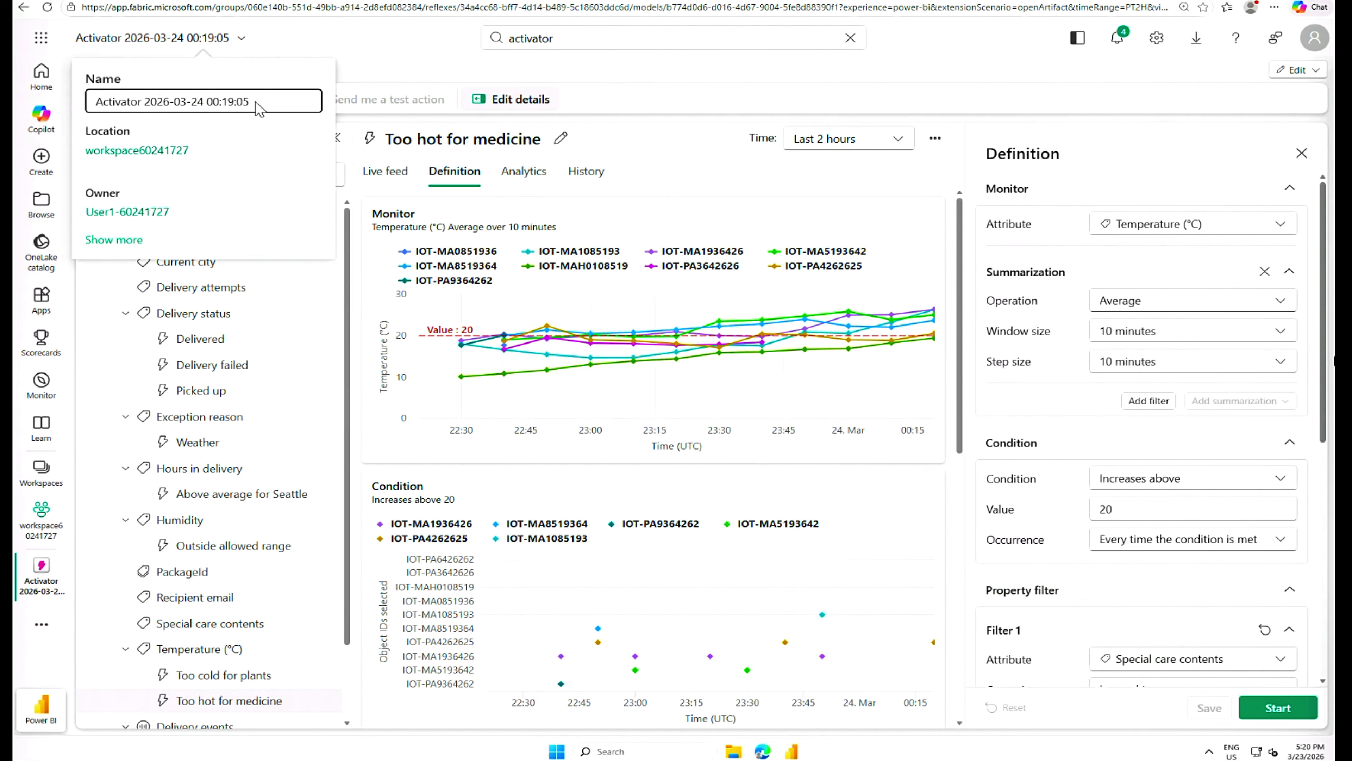
drag(249, 101, 96, 102)
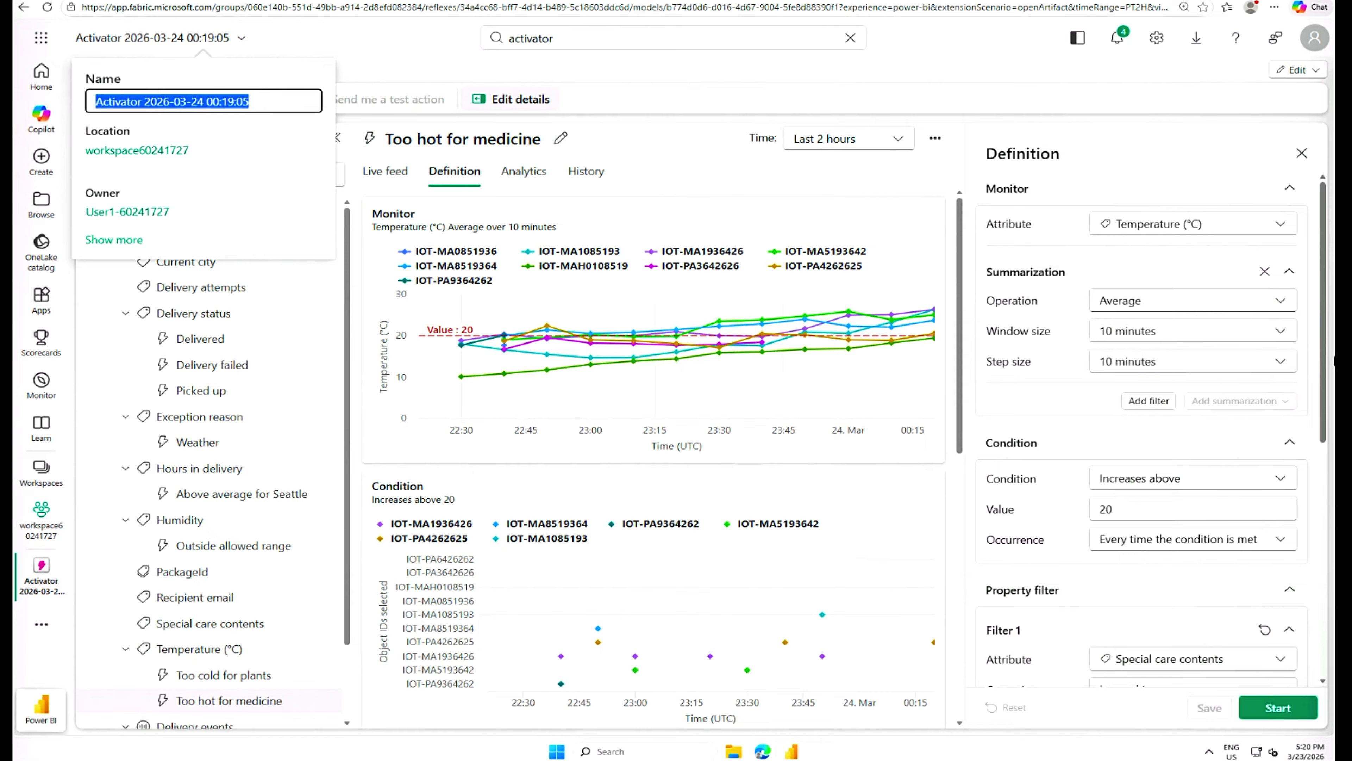
text(Contoso Shipping Activator)
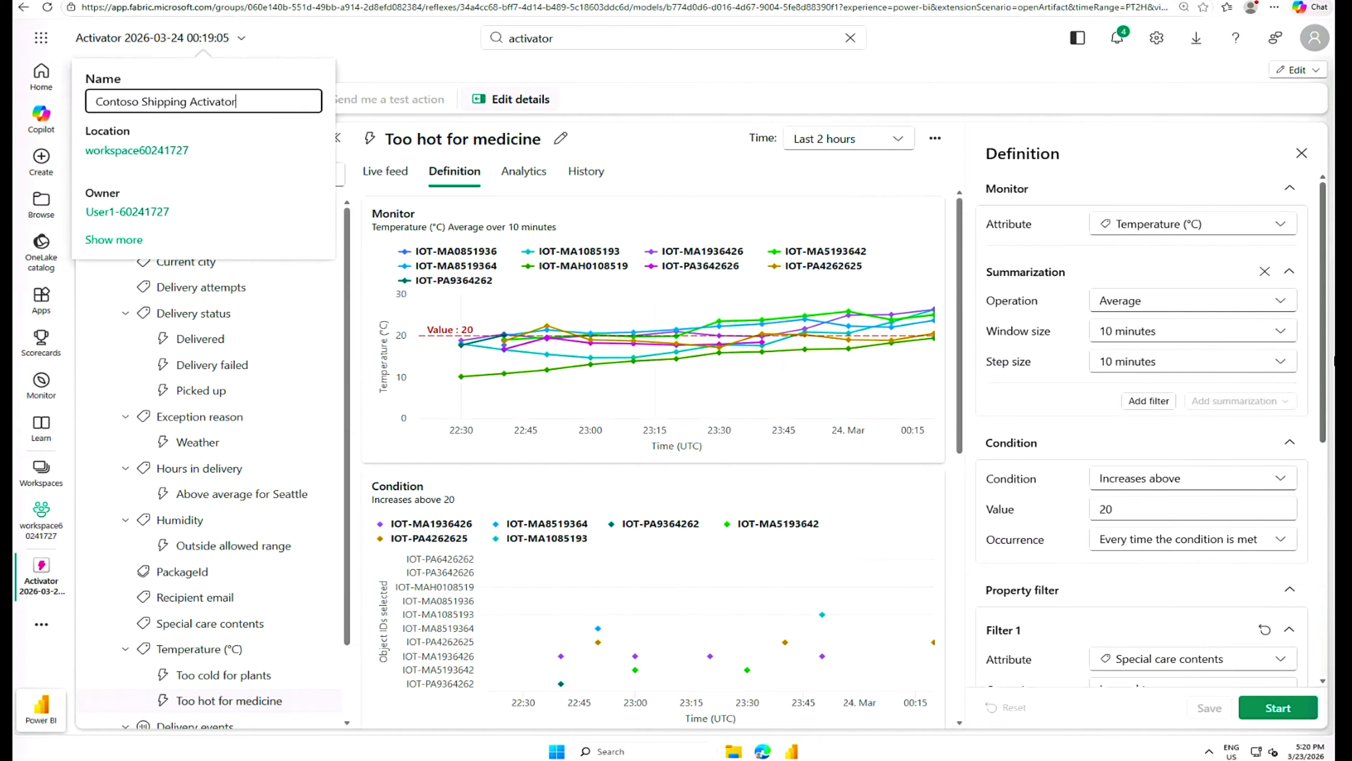
key(Return)
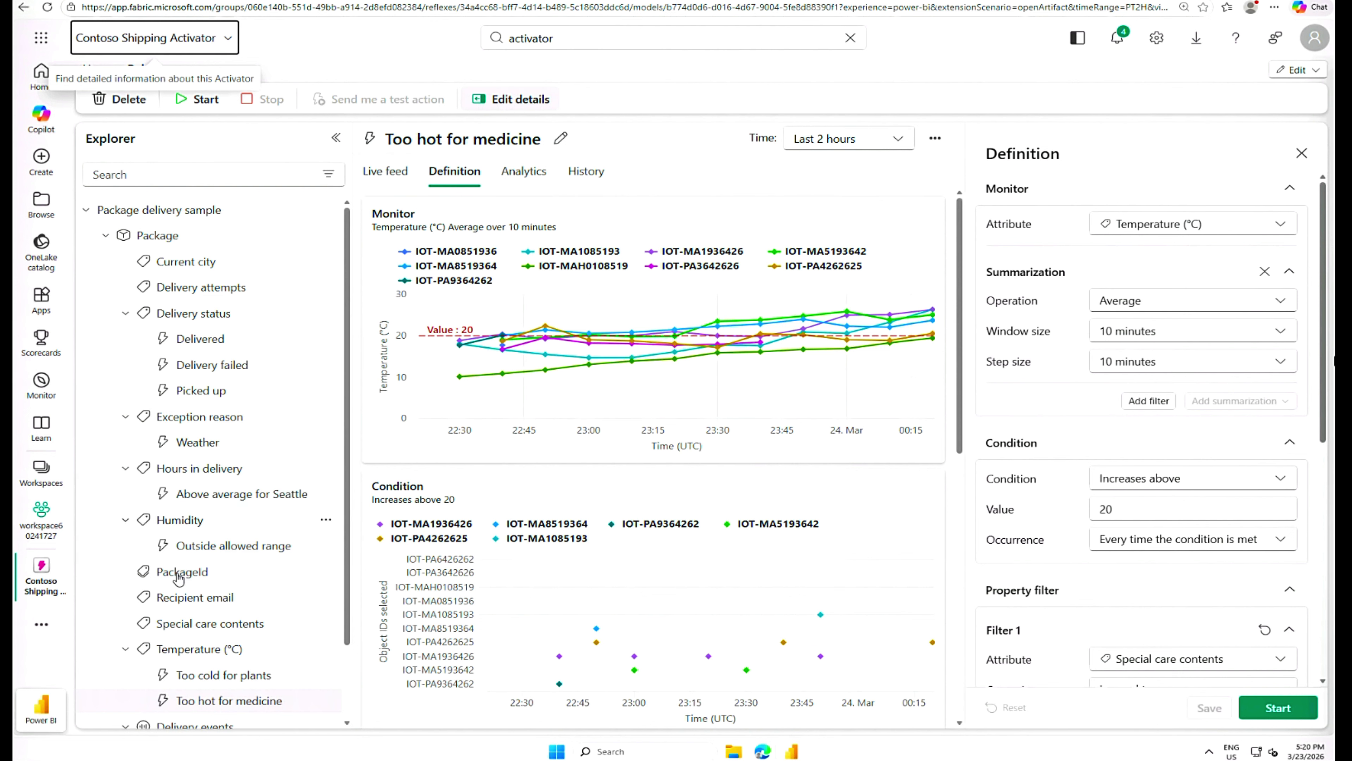
Examine the monitored attribute and the condition options of the "Too hot for medicine" rule
scroll(353, 612, down, 1)
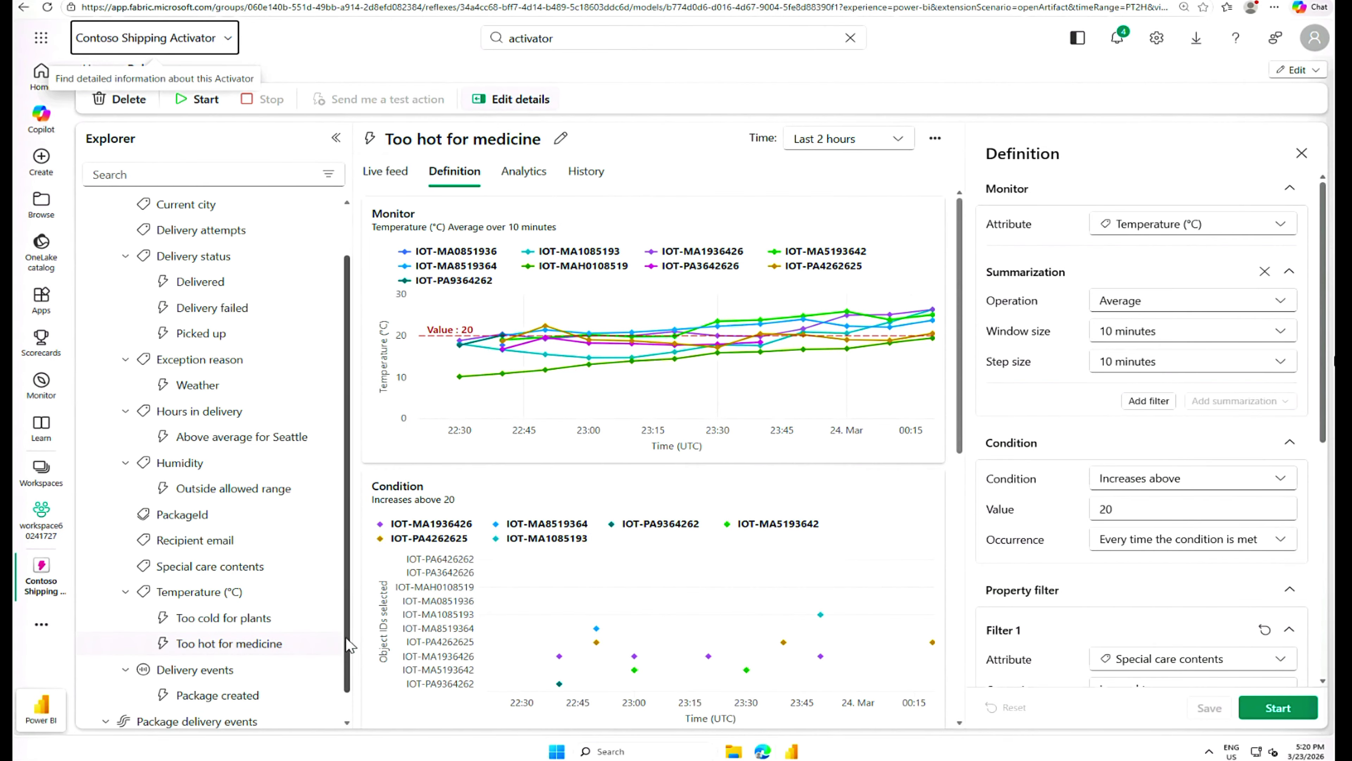
click(261, 649)
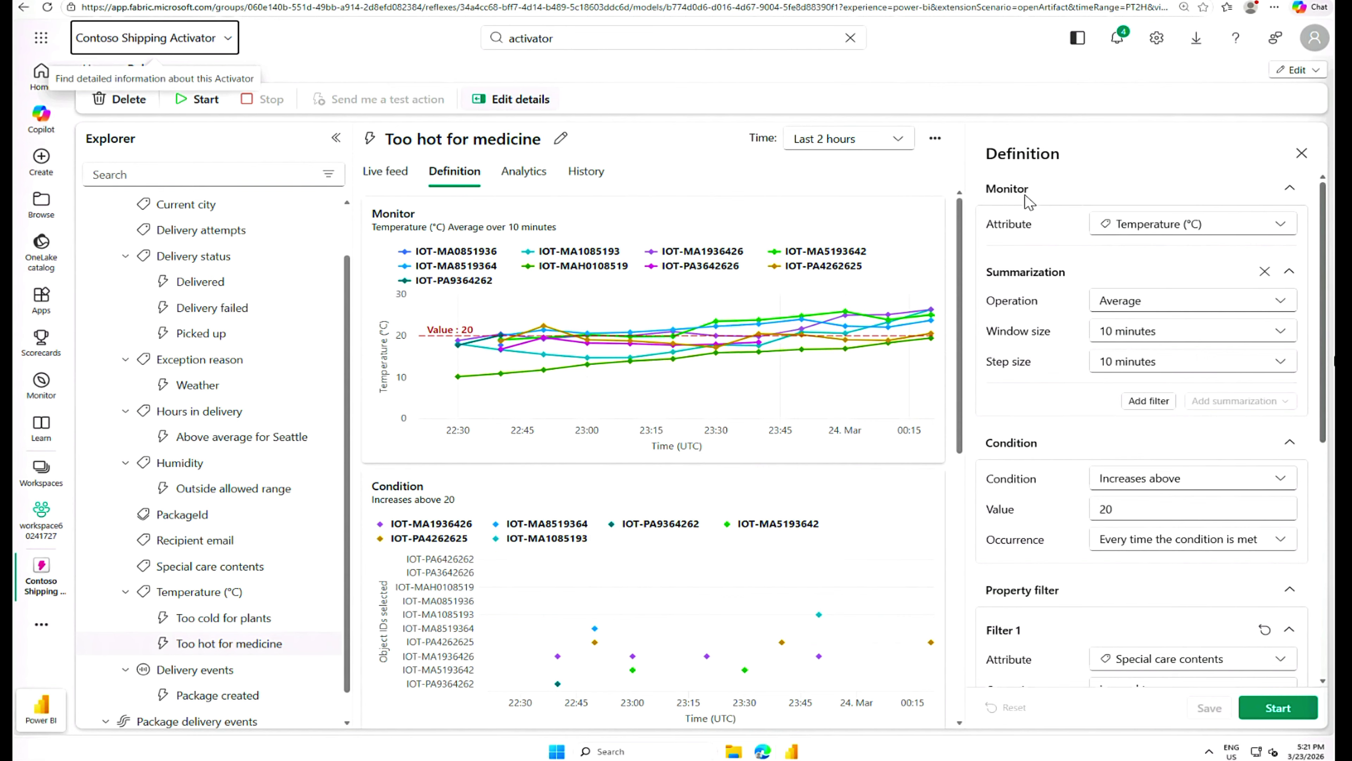
click(1283, 226)
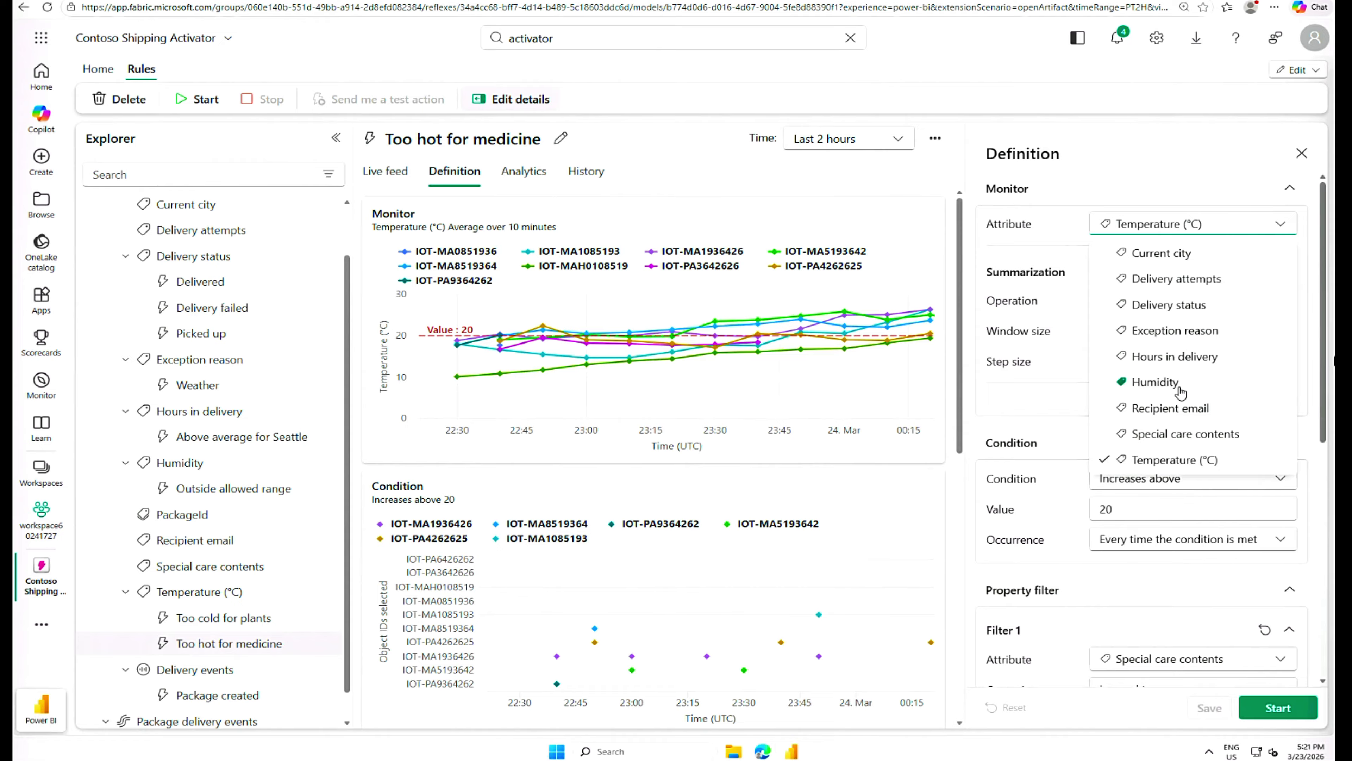
click(1171, 157)
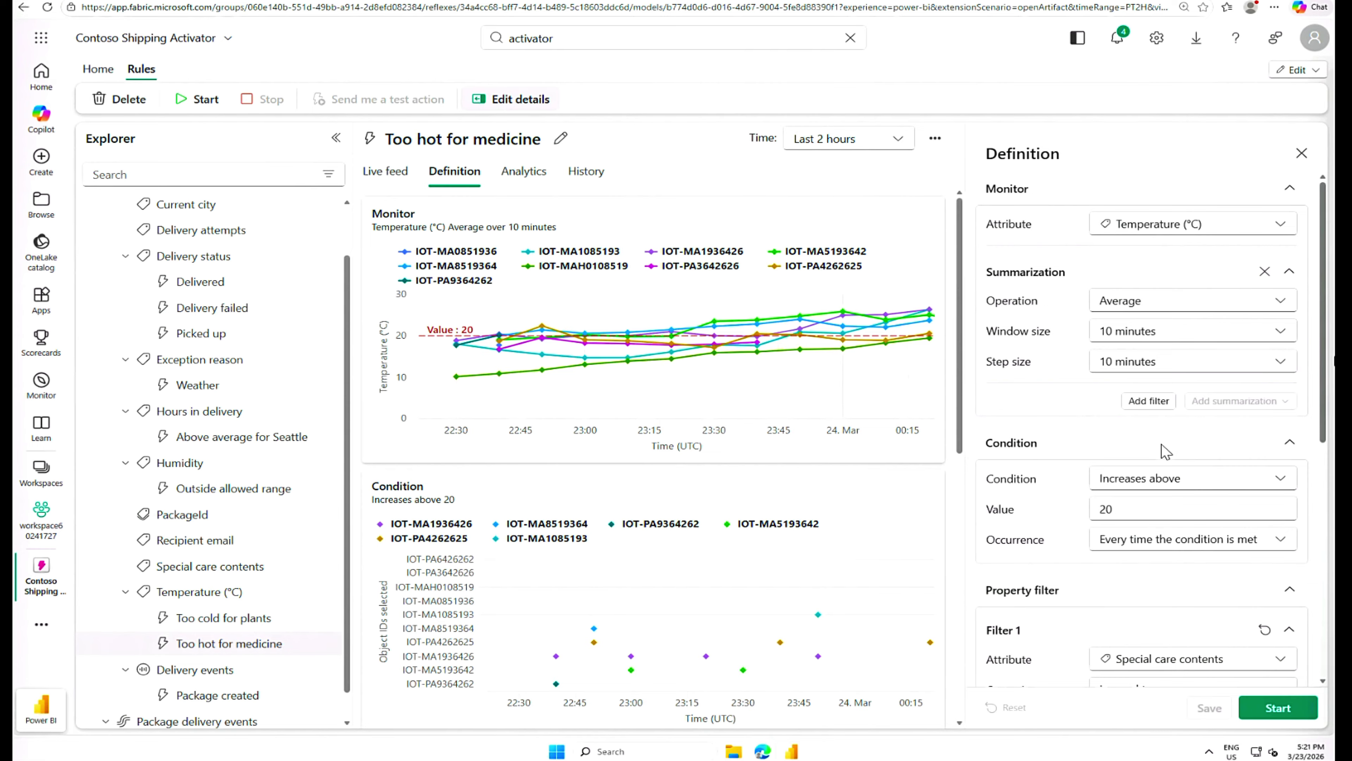
click(1283, 487)
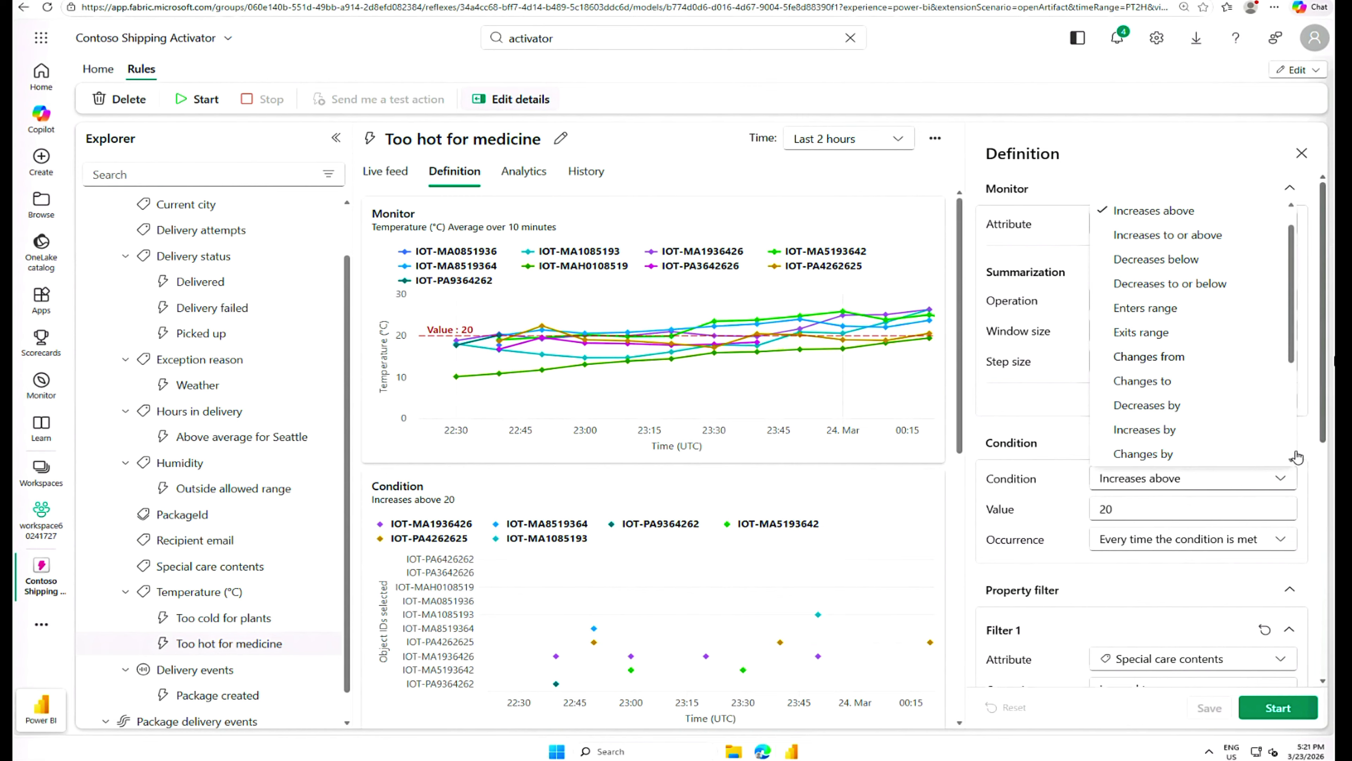
click(1316, 447)
Examine the "Too hot for medicine" rule's property filter choices for attribute, operation and value, and its action settings
scroll(1324, 453, down, 3)
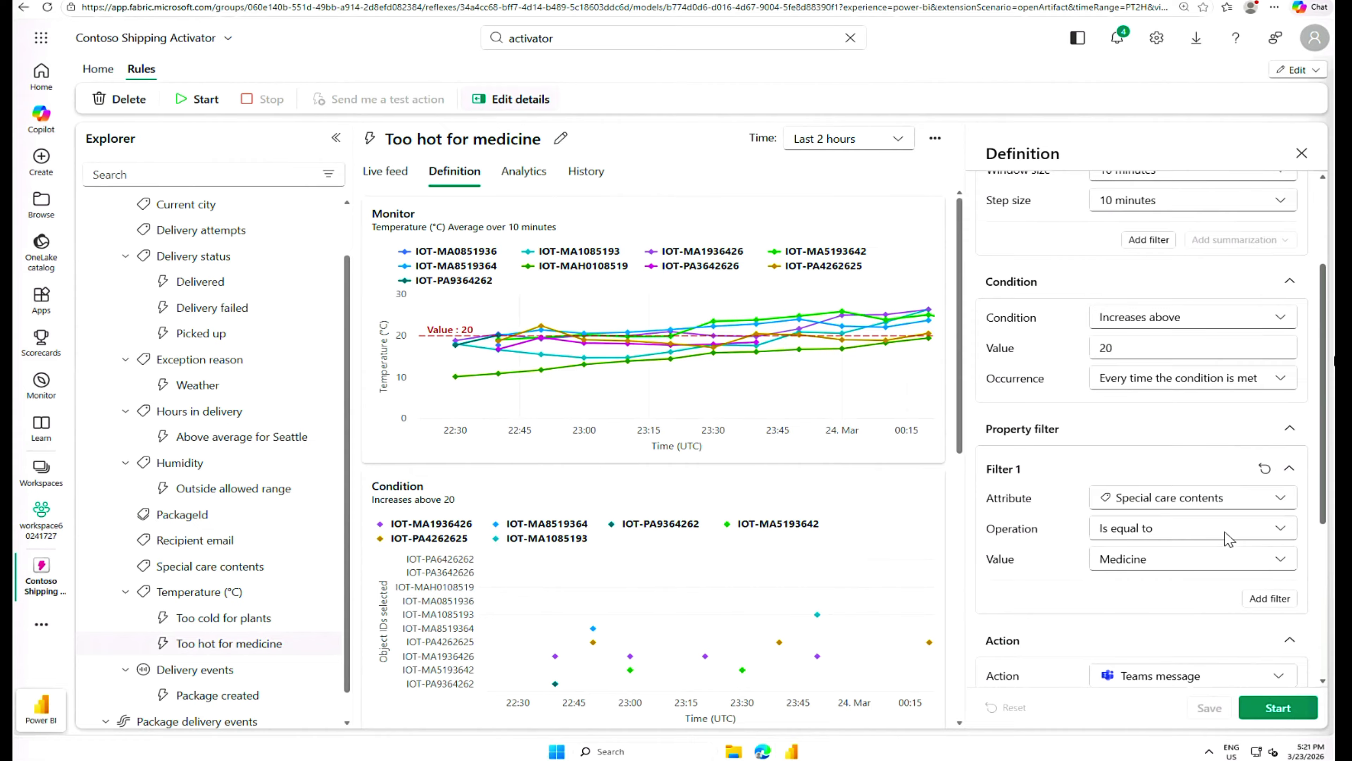
click(1286, 504)
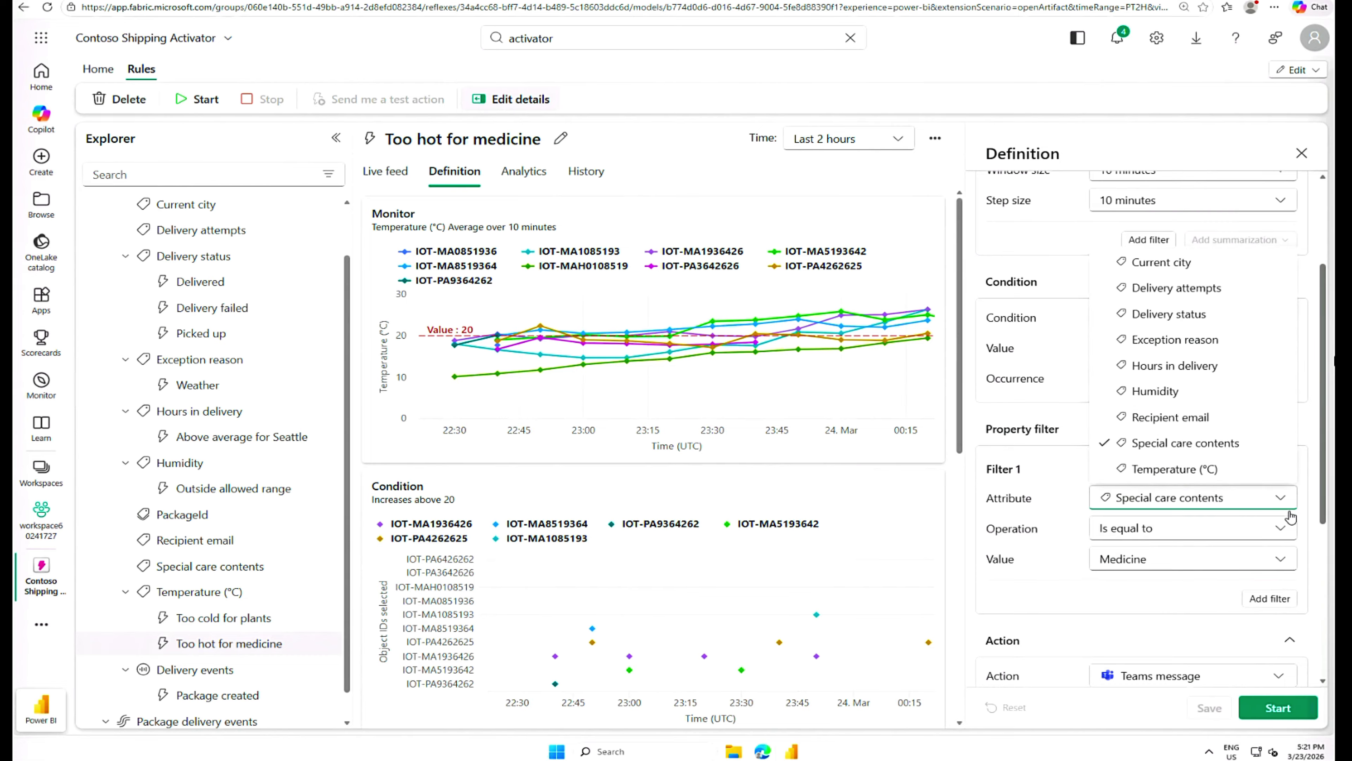
click(1311, 543)
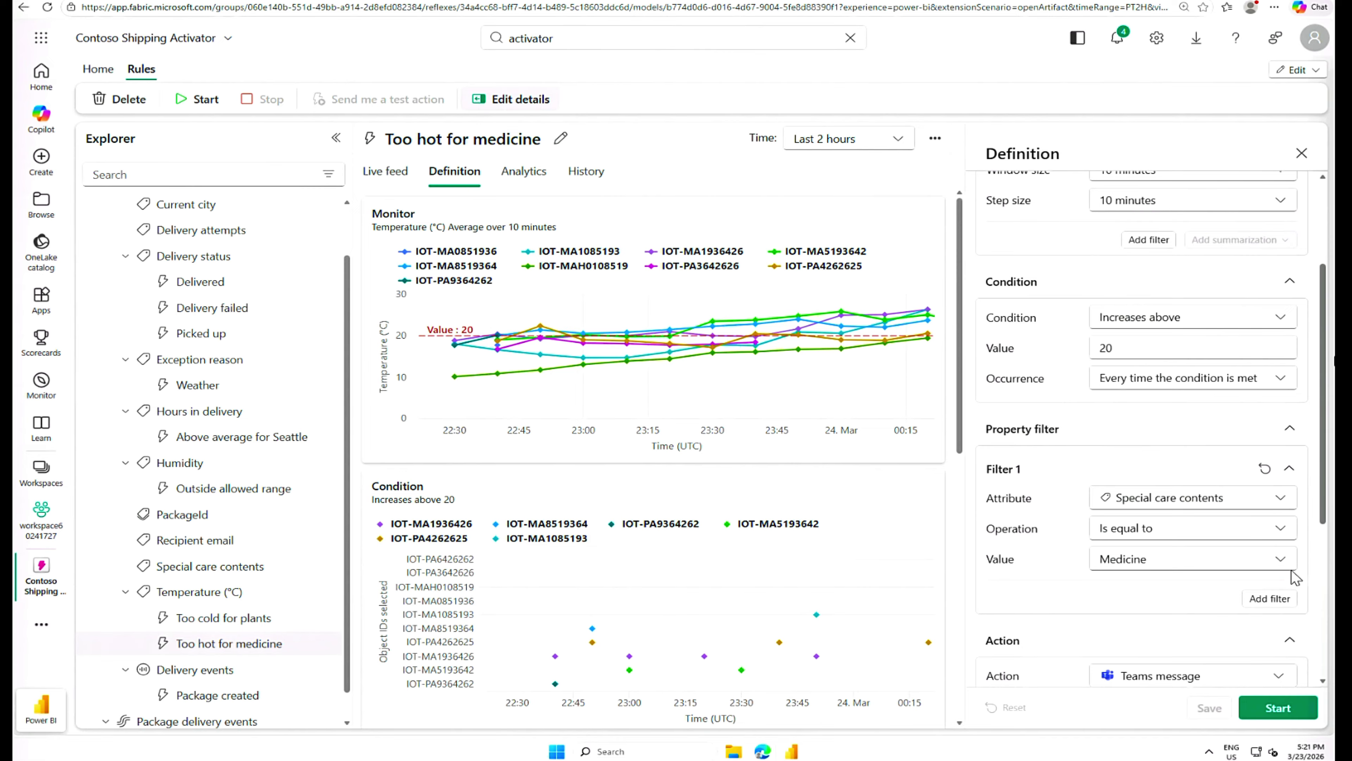
click(1280, 533)
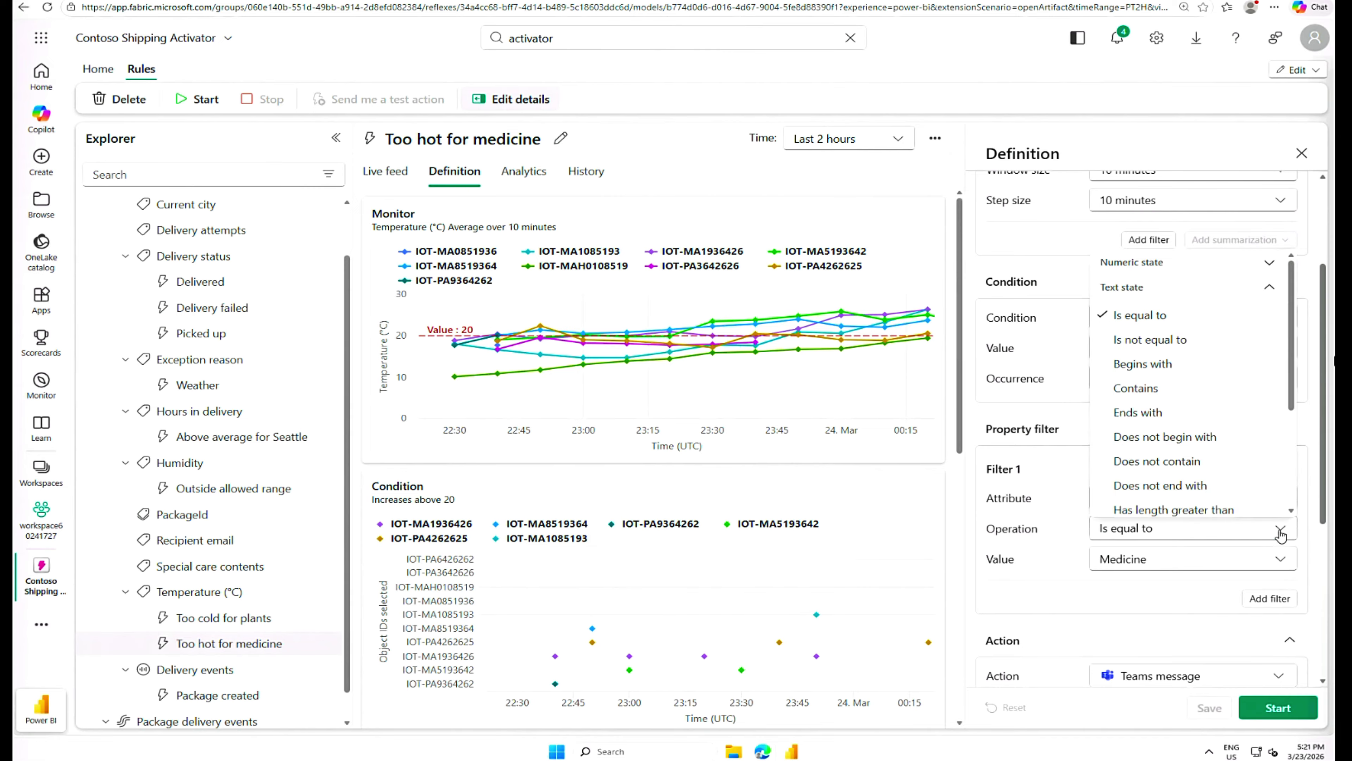
click(1315, 566)
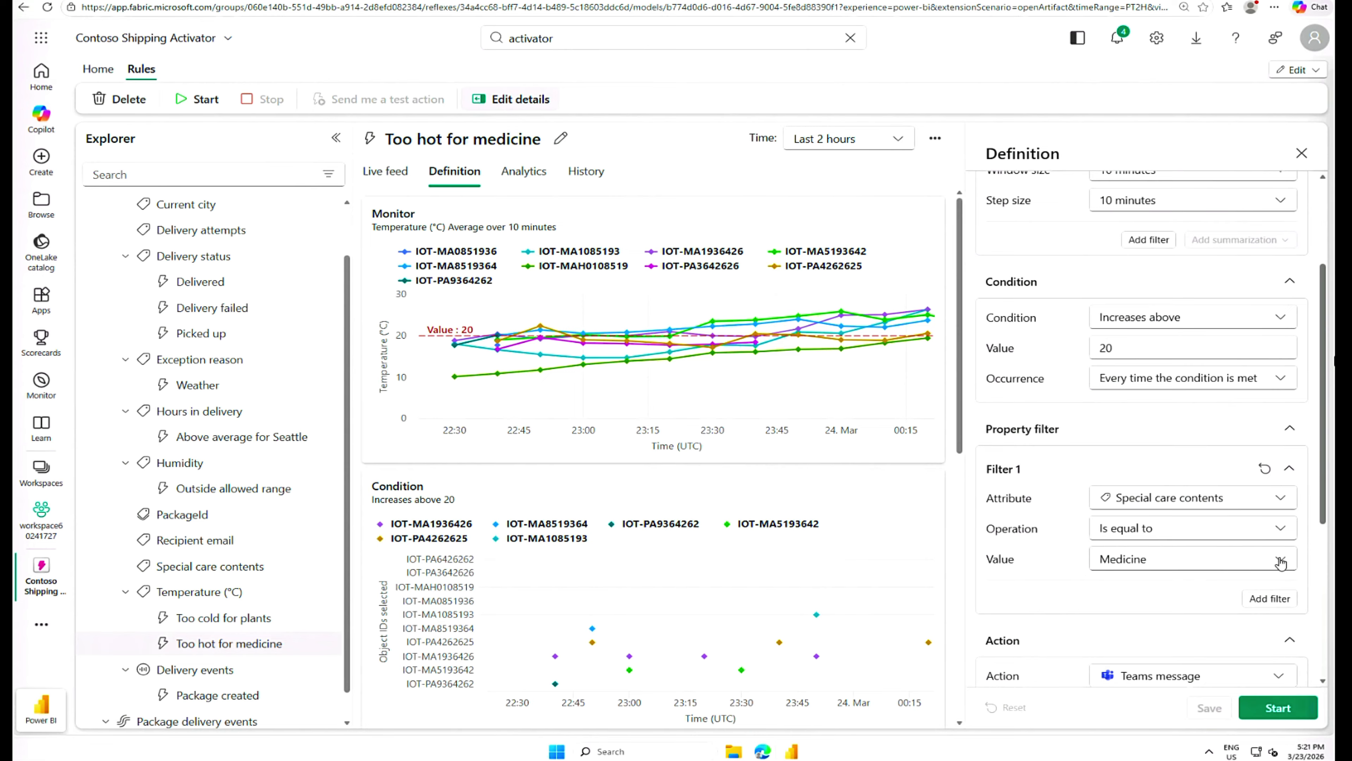
click(1281, 559)
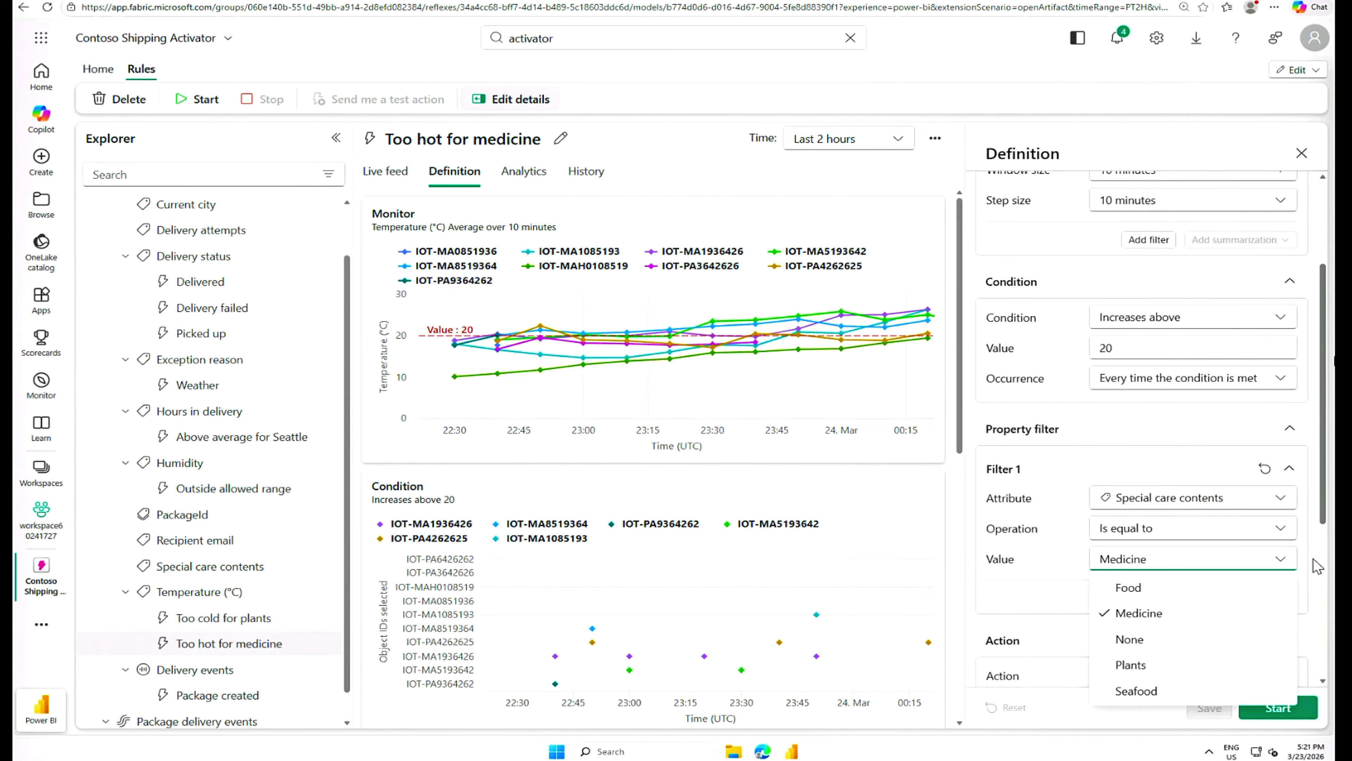
click(1317, 565)
scroll(1326, 519, down, 3)
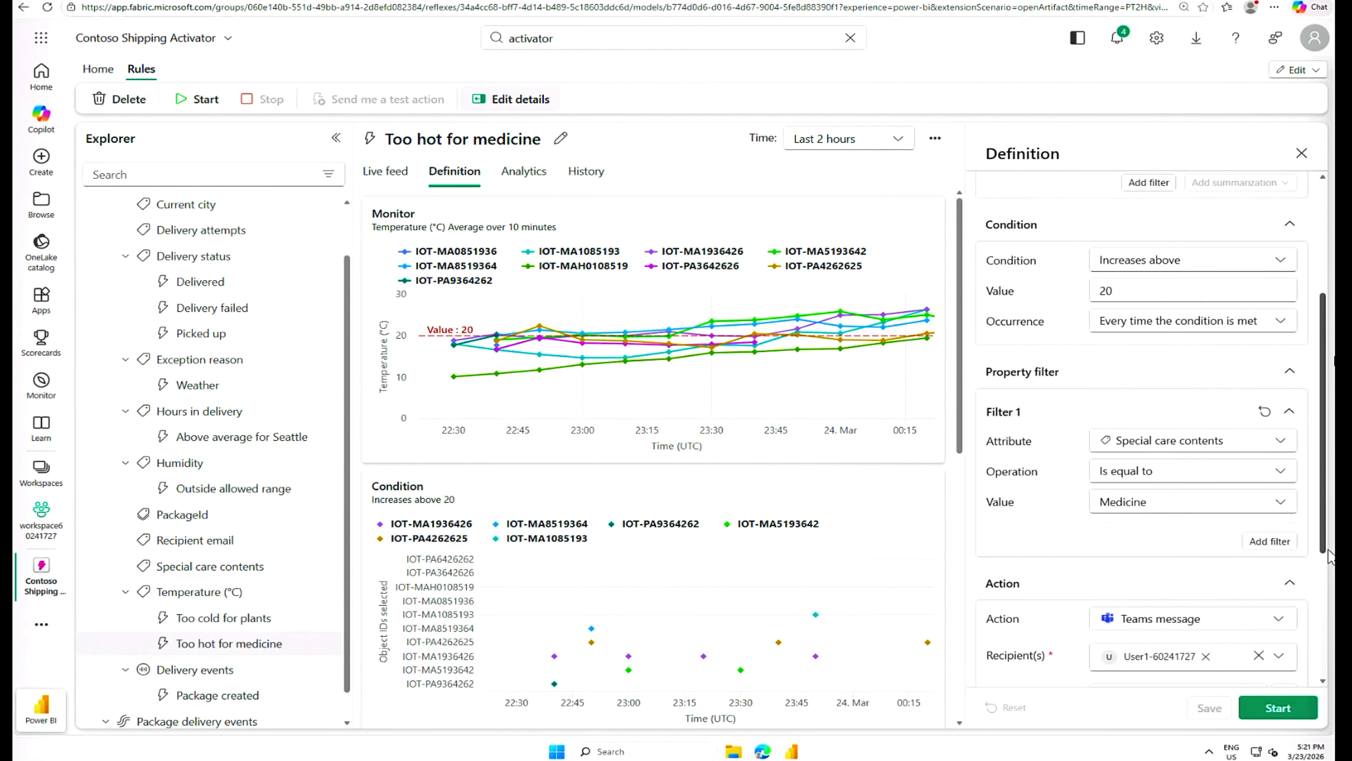
scroll(1139, 479, down, 1)
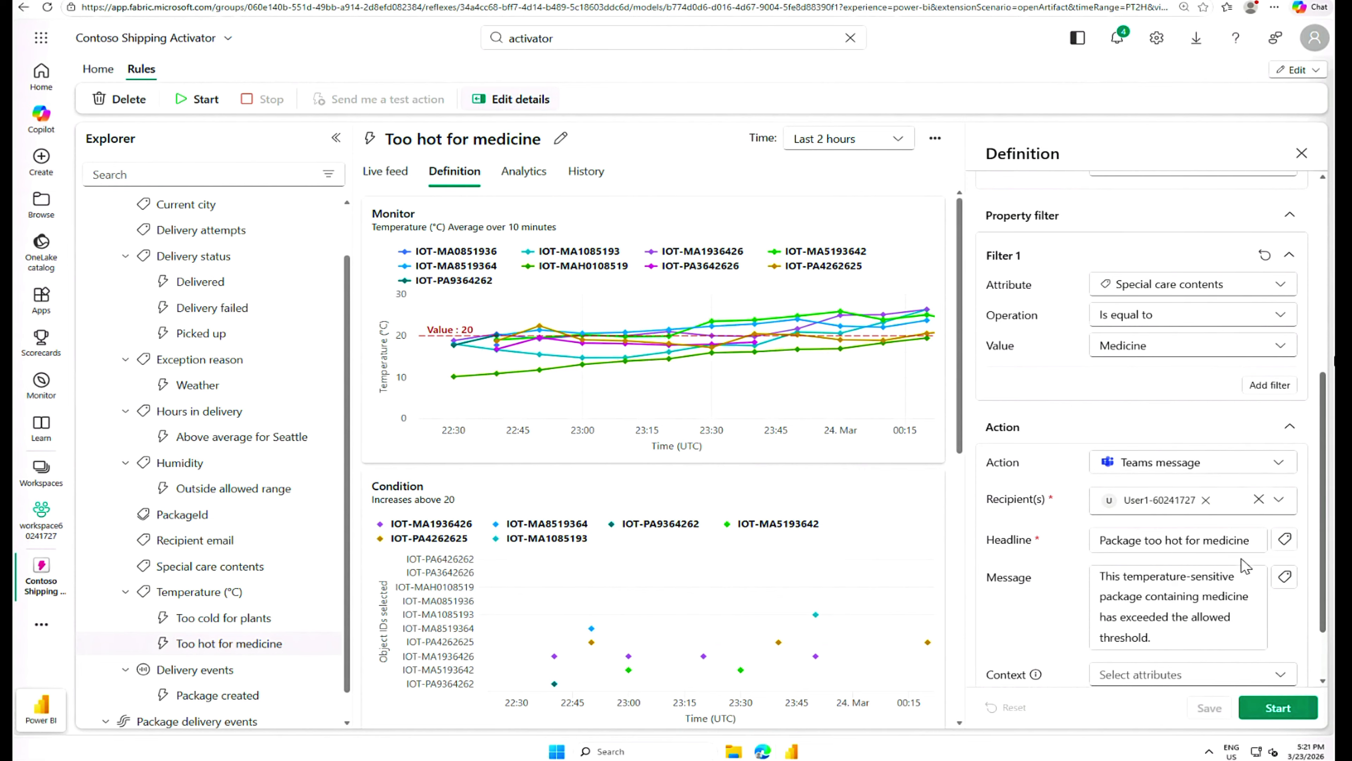
scroll(1328, 501, down, 2)
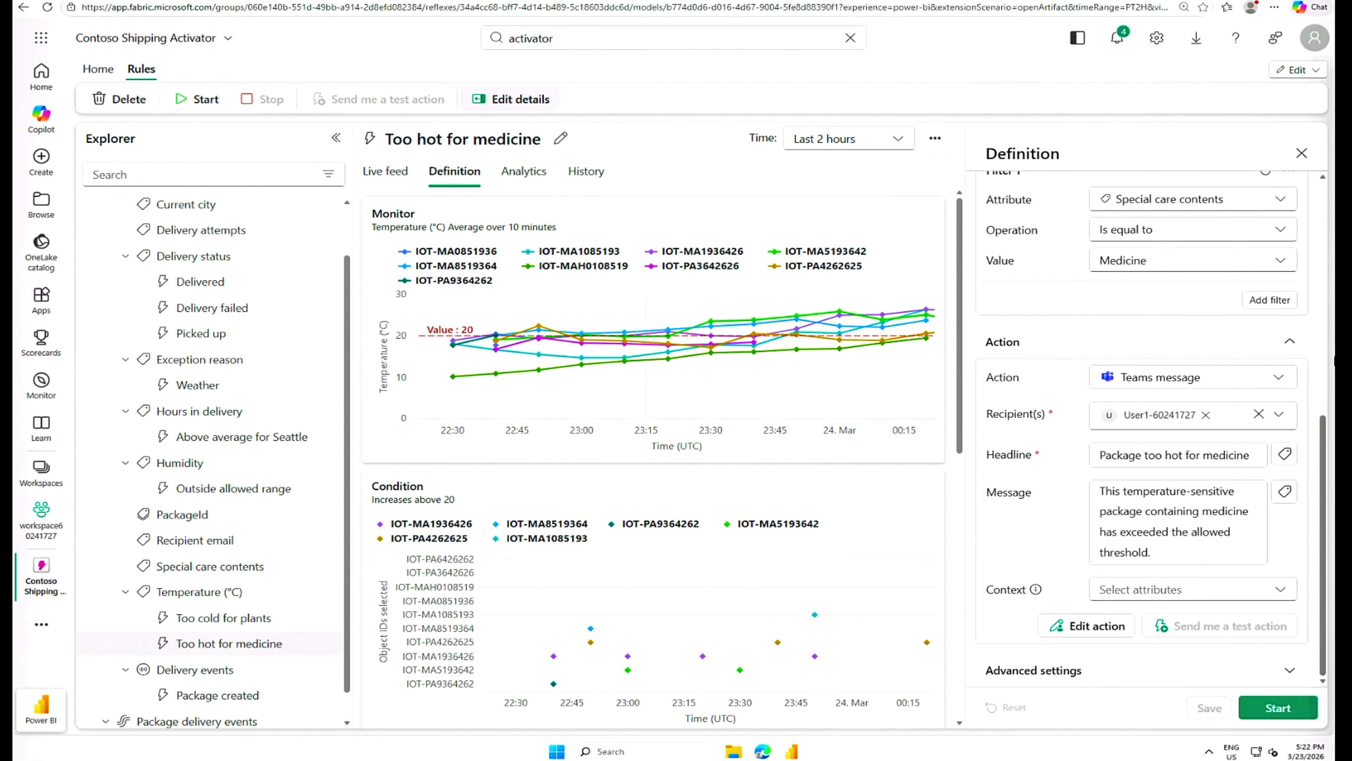
Start a new object from the Package delivery events stream, named Redmond Packages, with PackageId as unique identifier
click(180, 725)
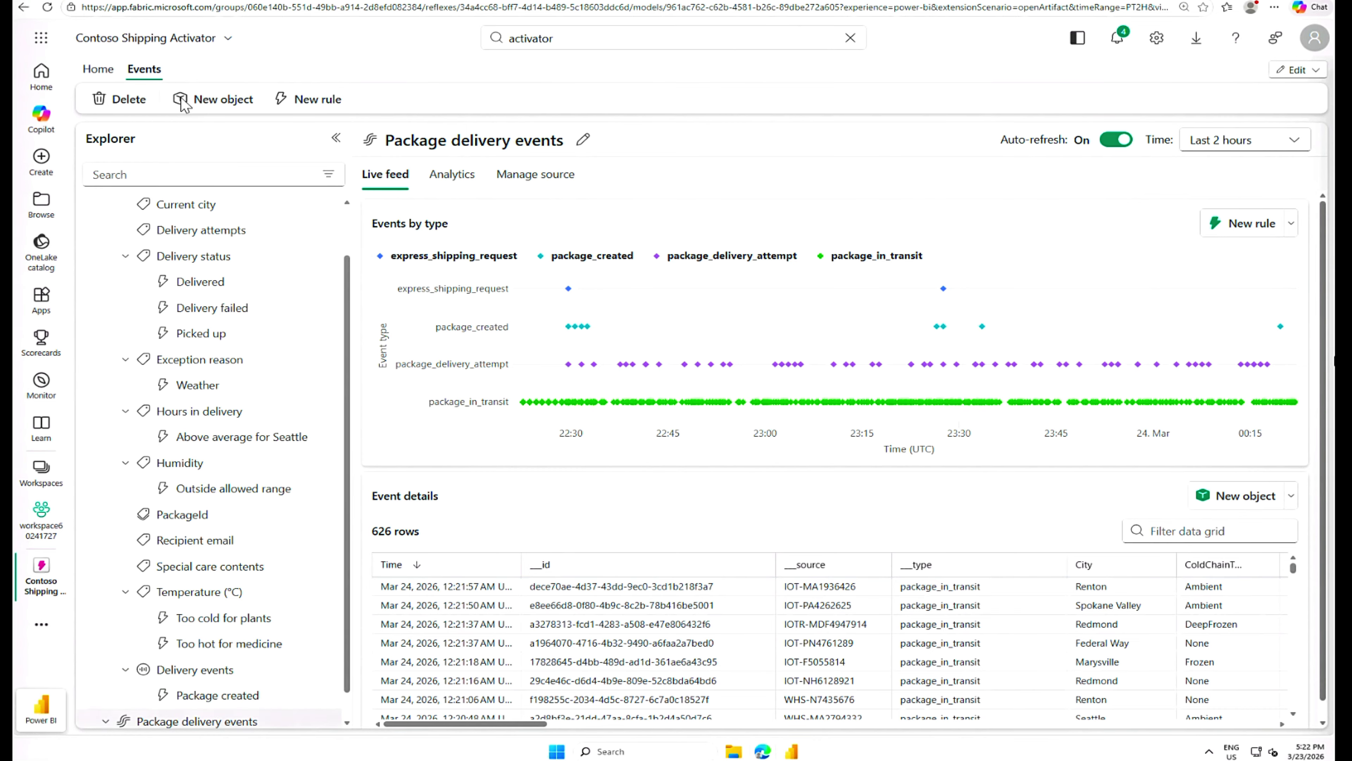
click(229, 104)
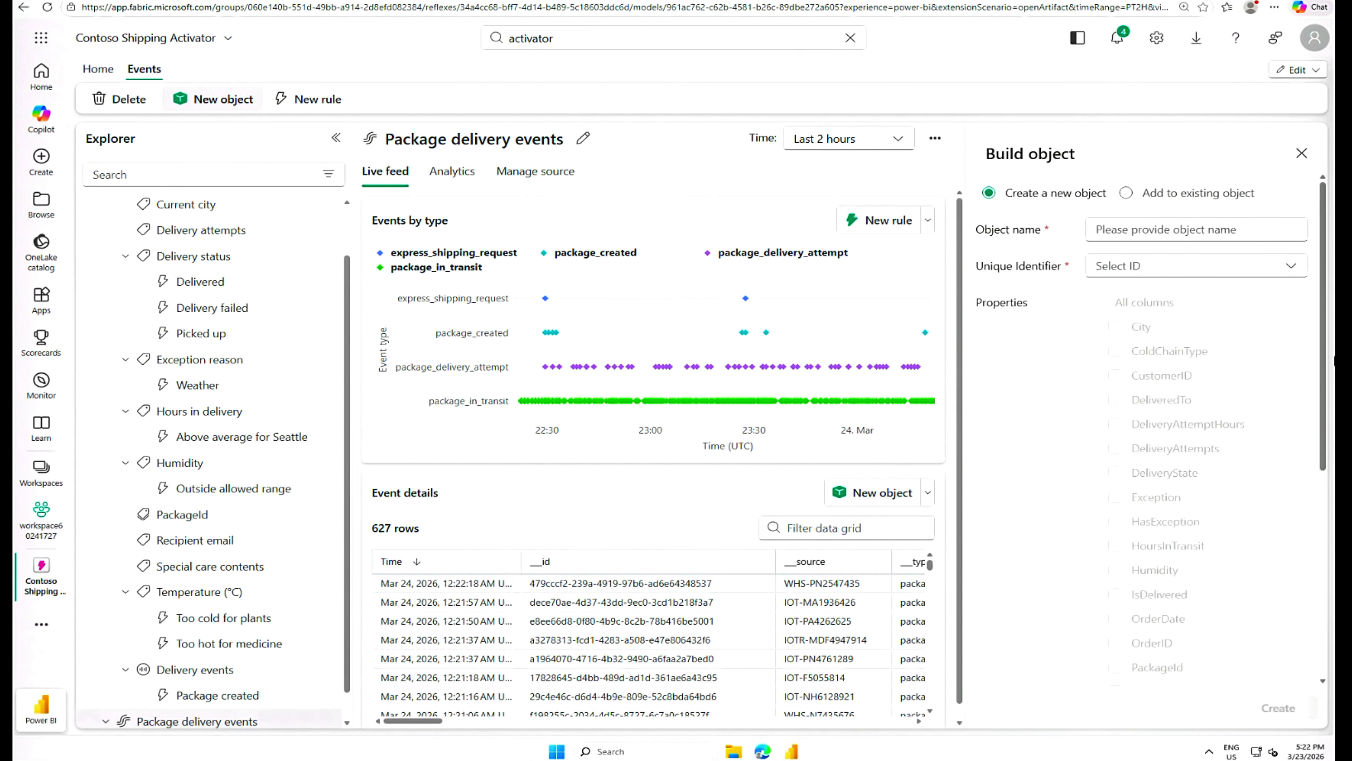
click(1118, 234)
text(Redmond Packages)
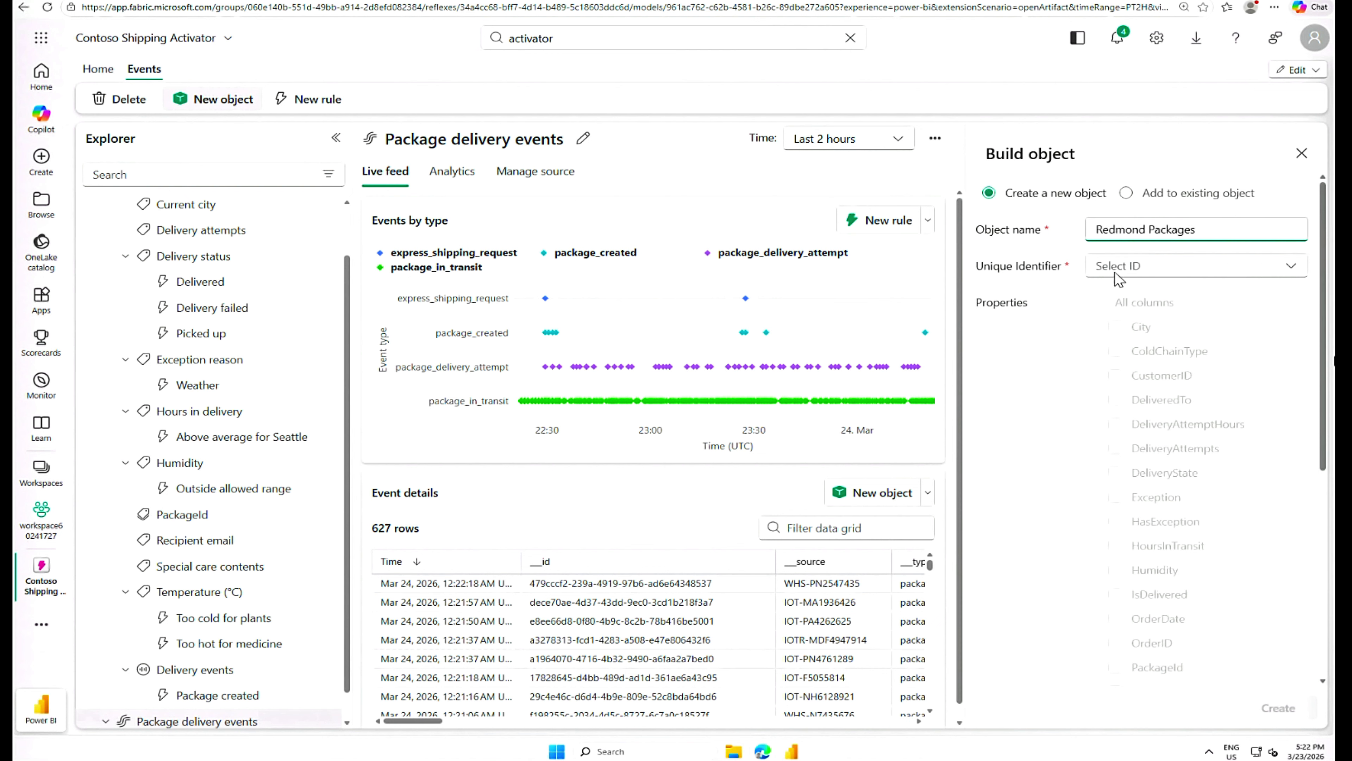
click(1290, 267)
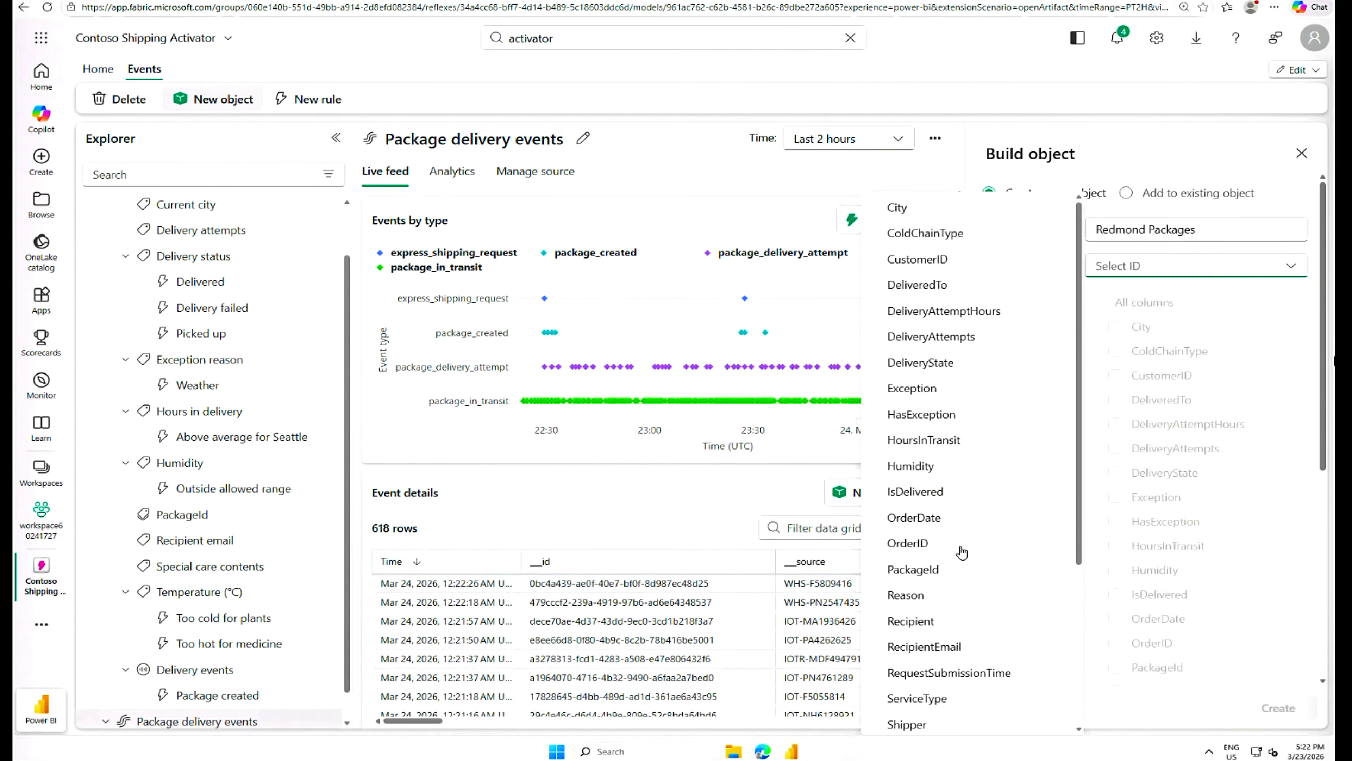
click(929, 571)
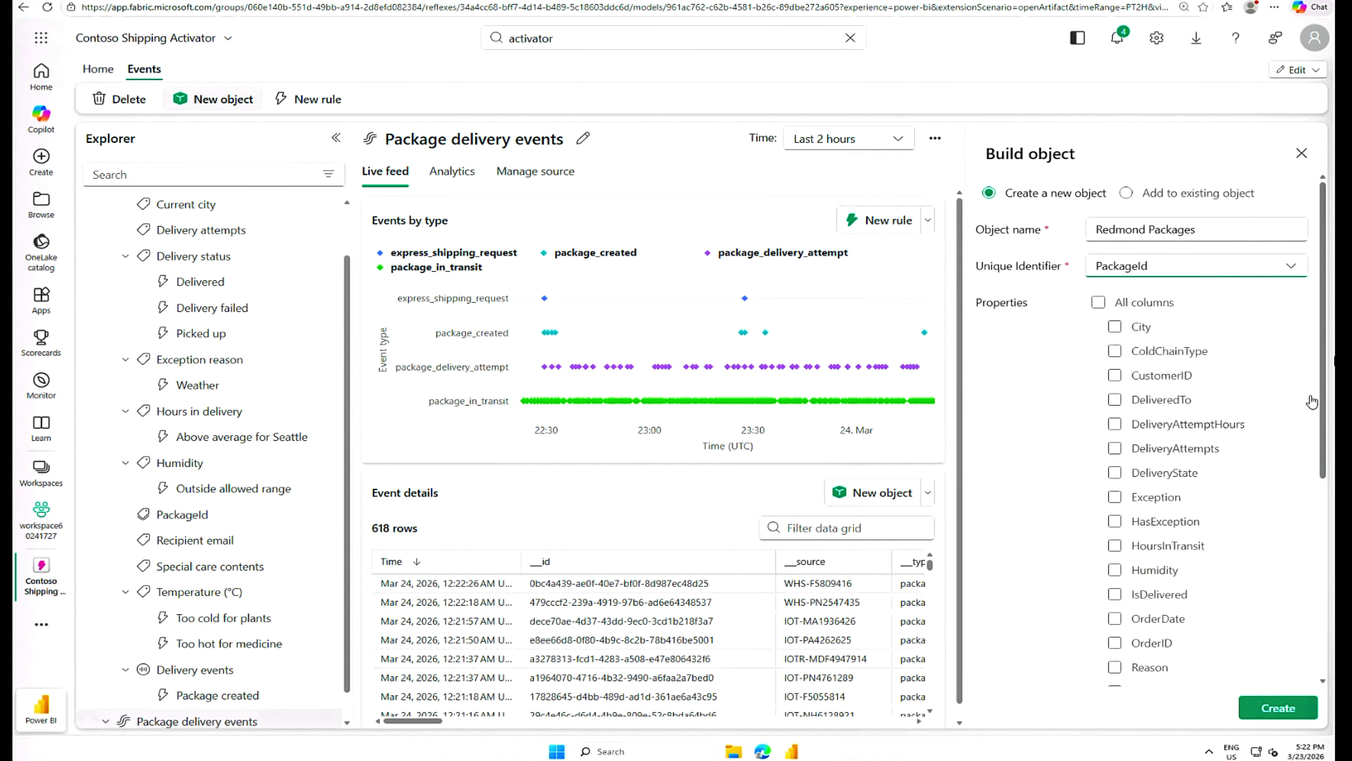
Include the City, ColdChainType, SpecialCare and Temperature properties and create the Redmond Packages object
drag(1324, 389, 1324, 442)
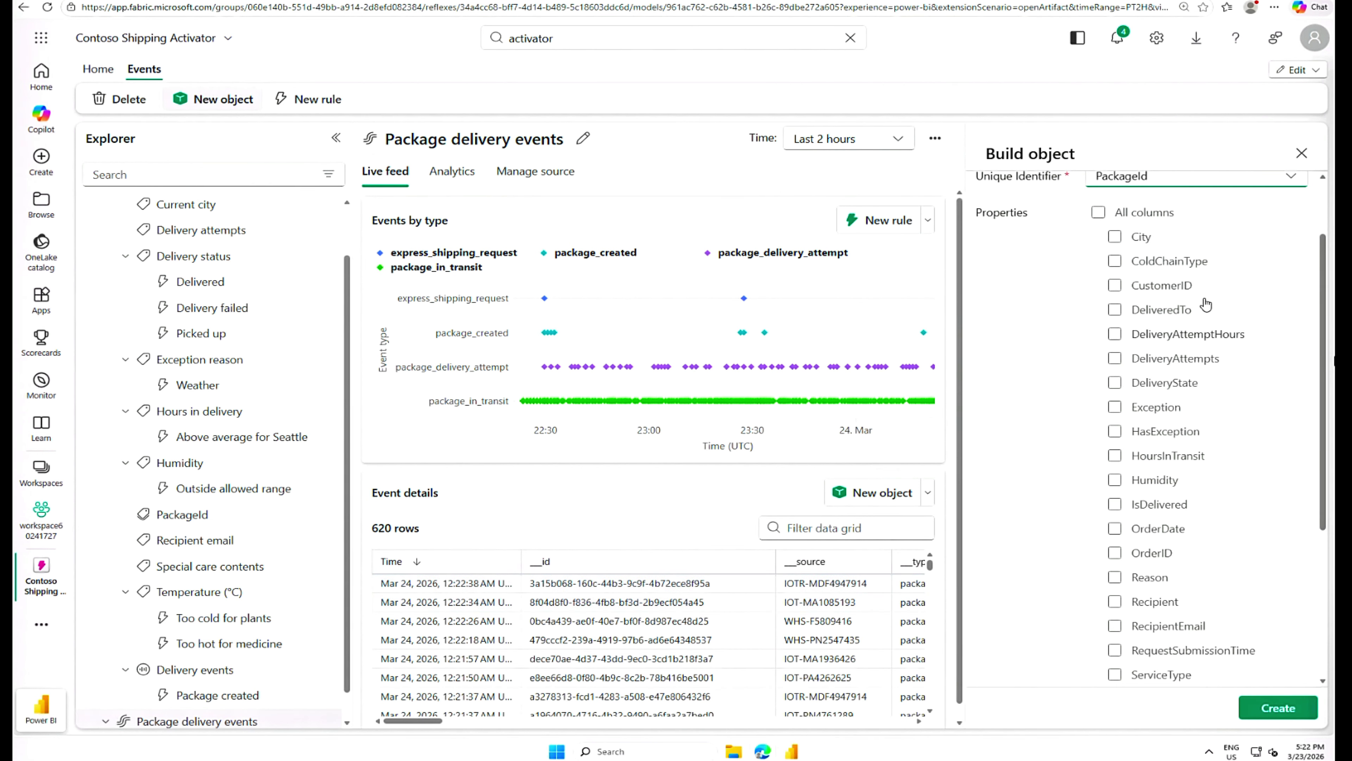
click(1114, 238)
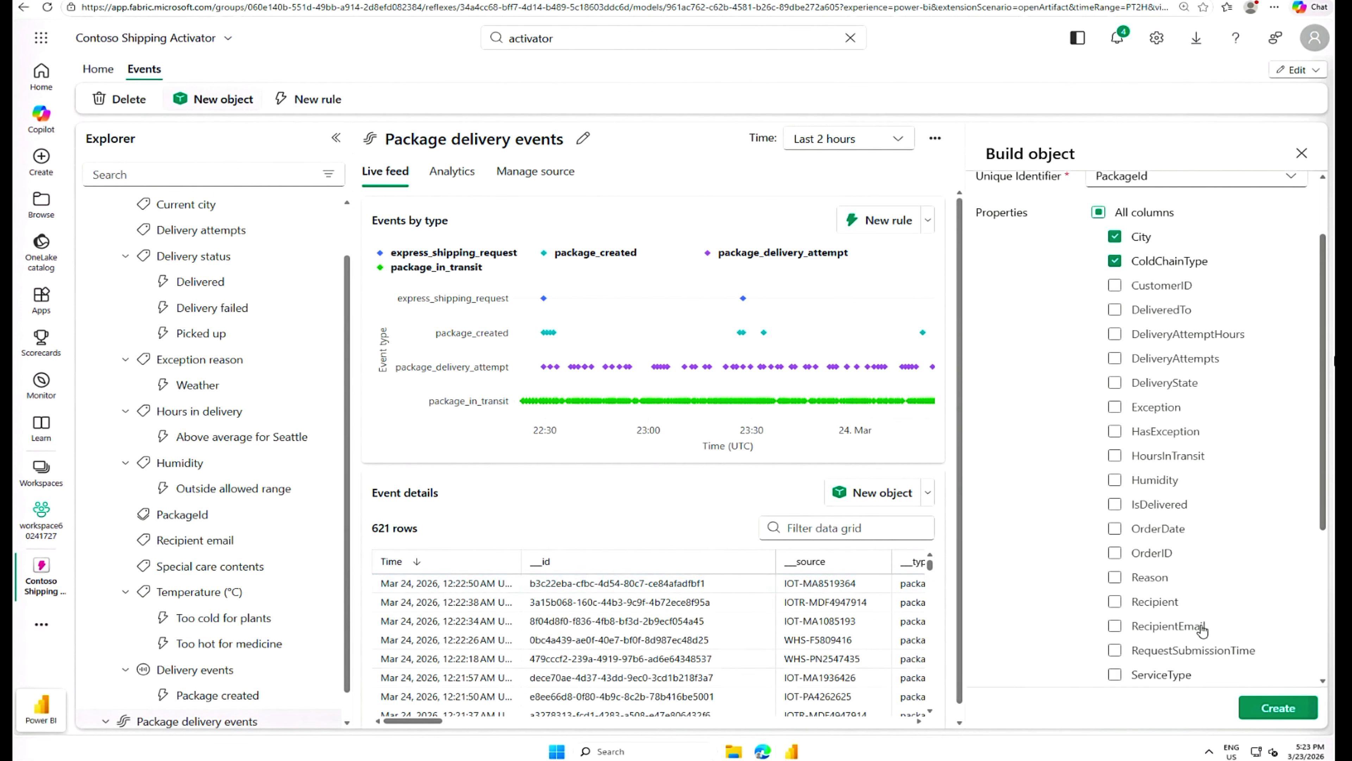
scroll(1195, 623, down, 5)
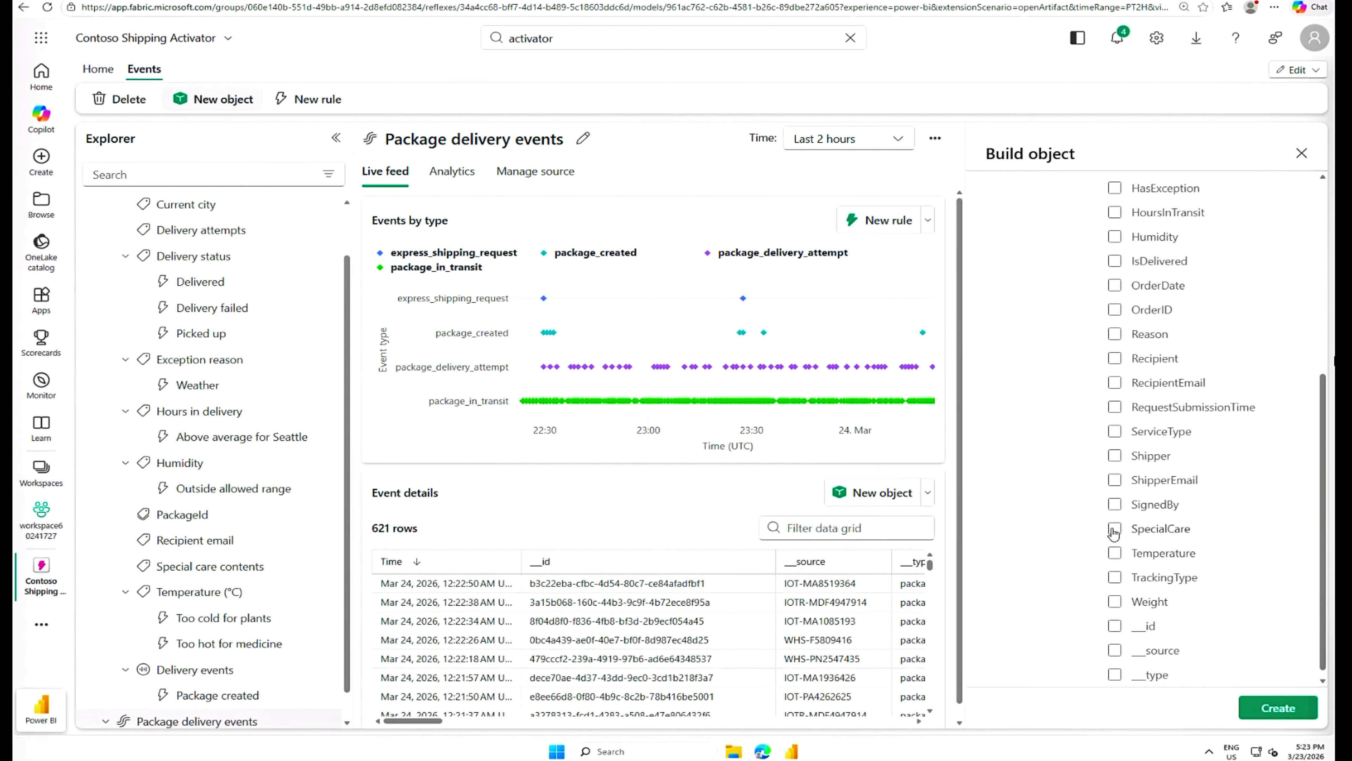
click(1115, 553)
scroll(1324, 338, up, 4)
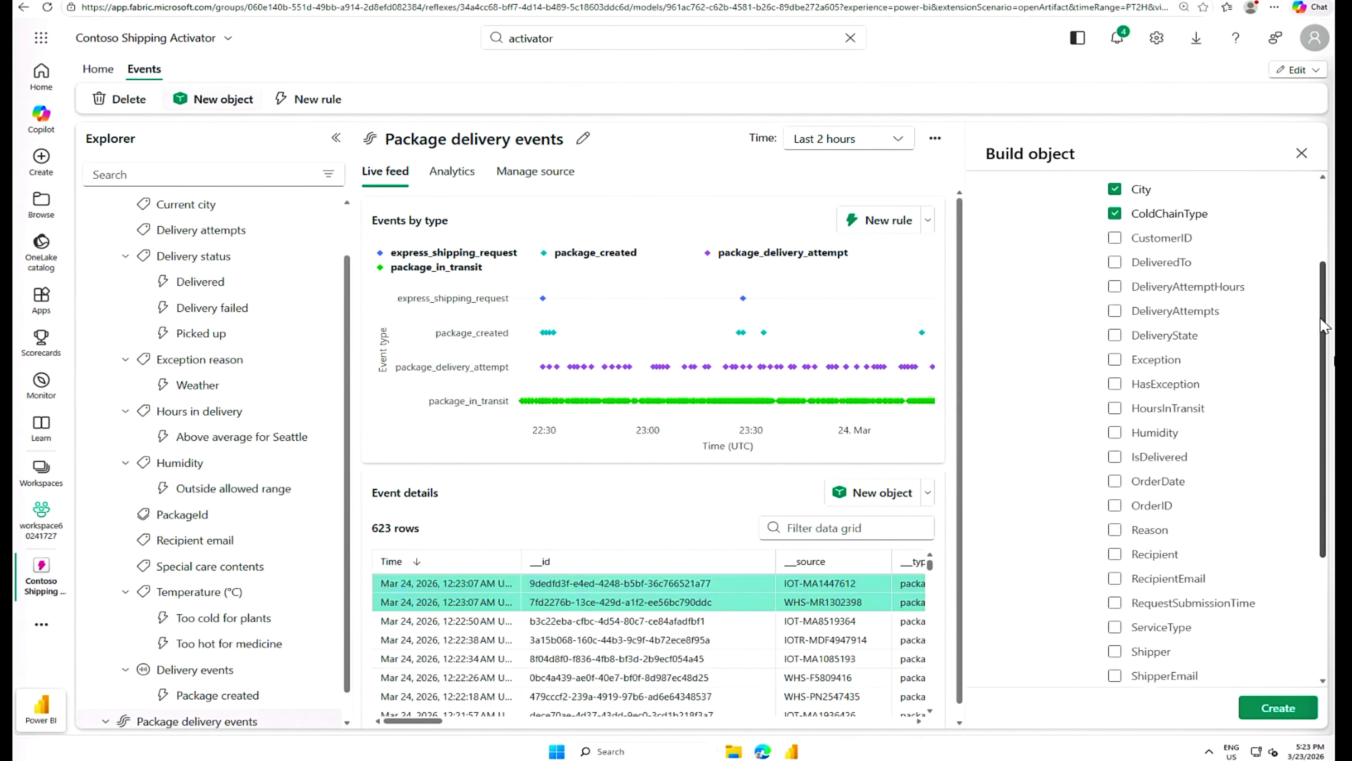
click(1275, 709)
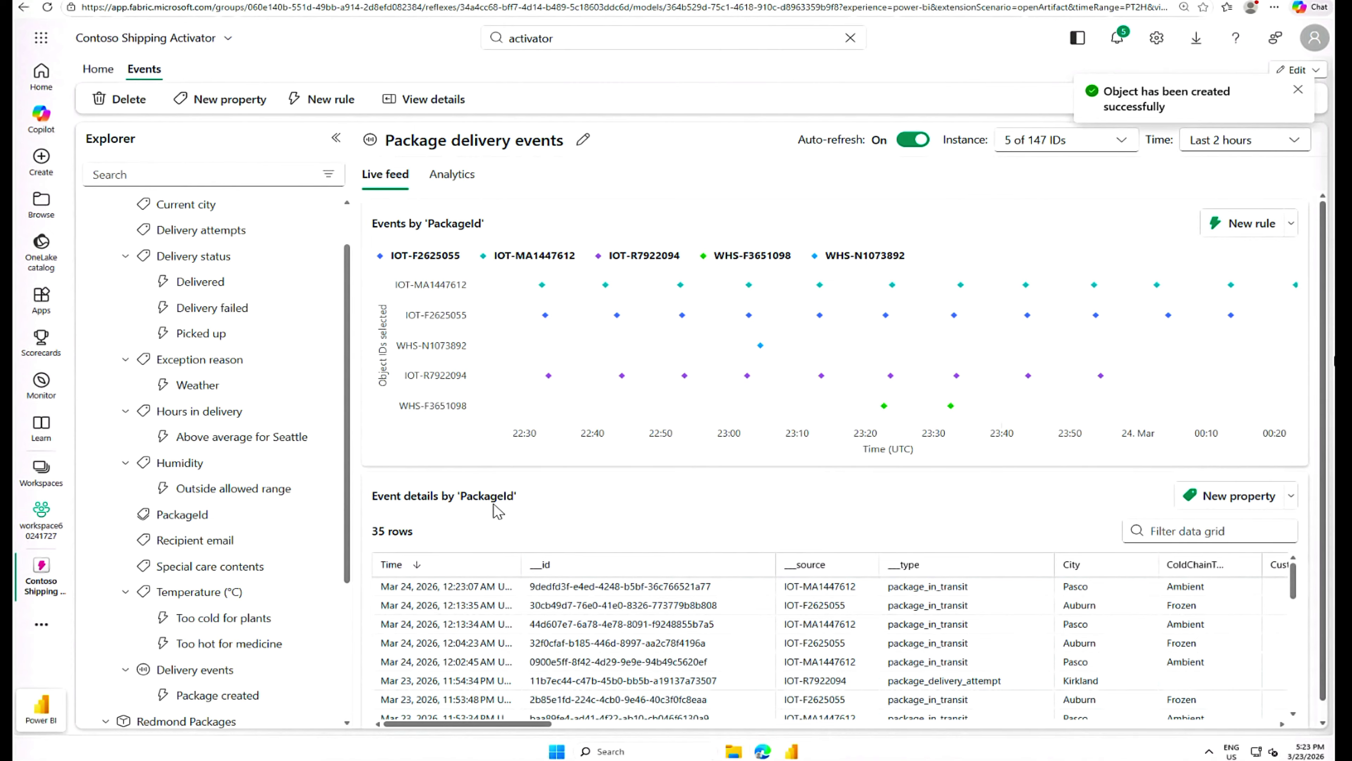
Create a new rule on the Temperature property of Redmond Packages and dismiss the notification
drag(346, 574, 347, 572)
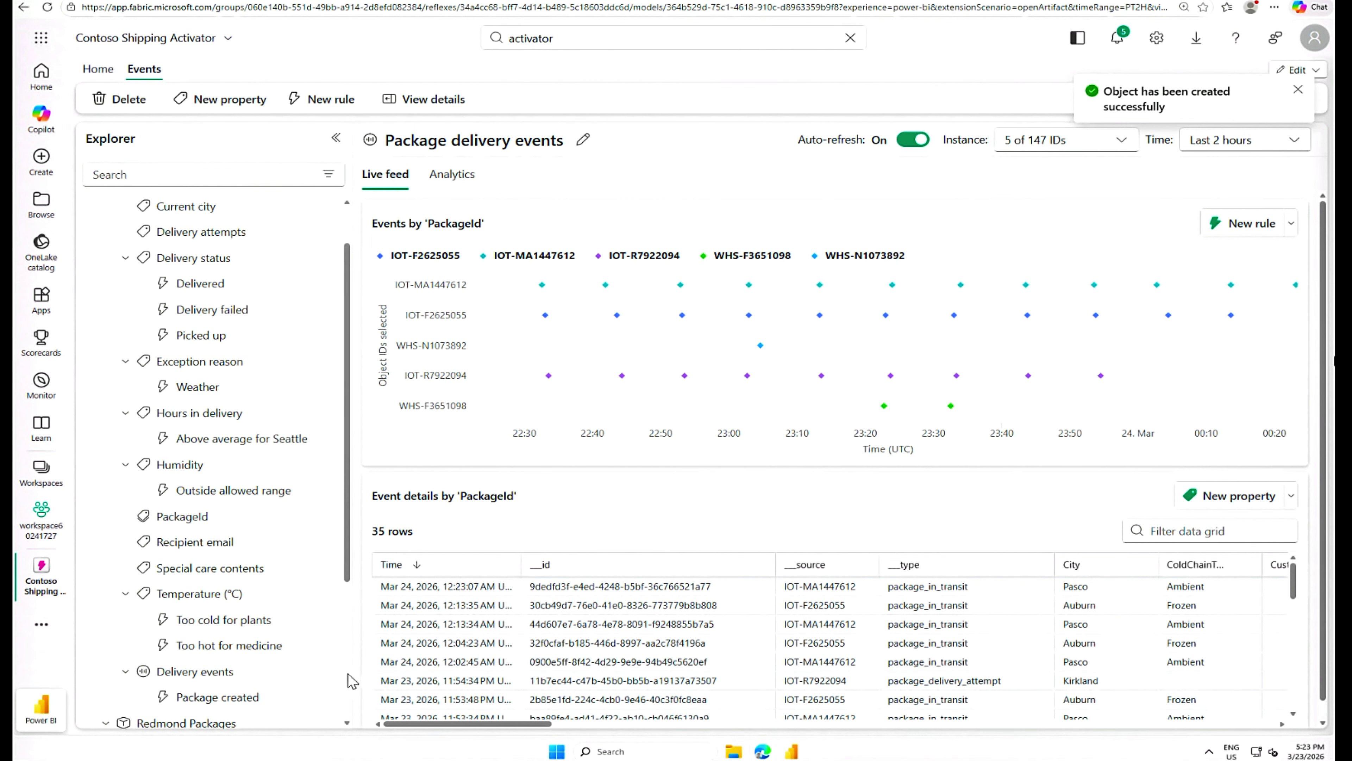
scroll(349, 711, down, 4)
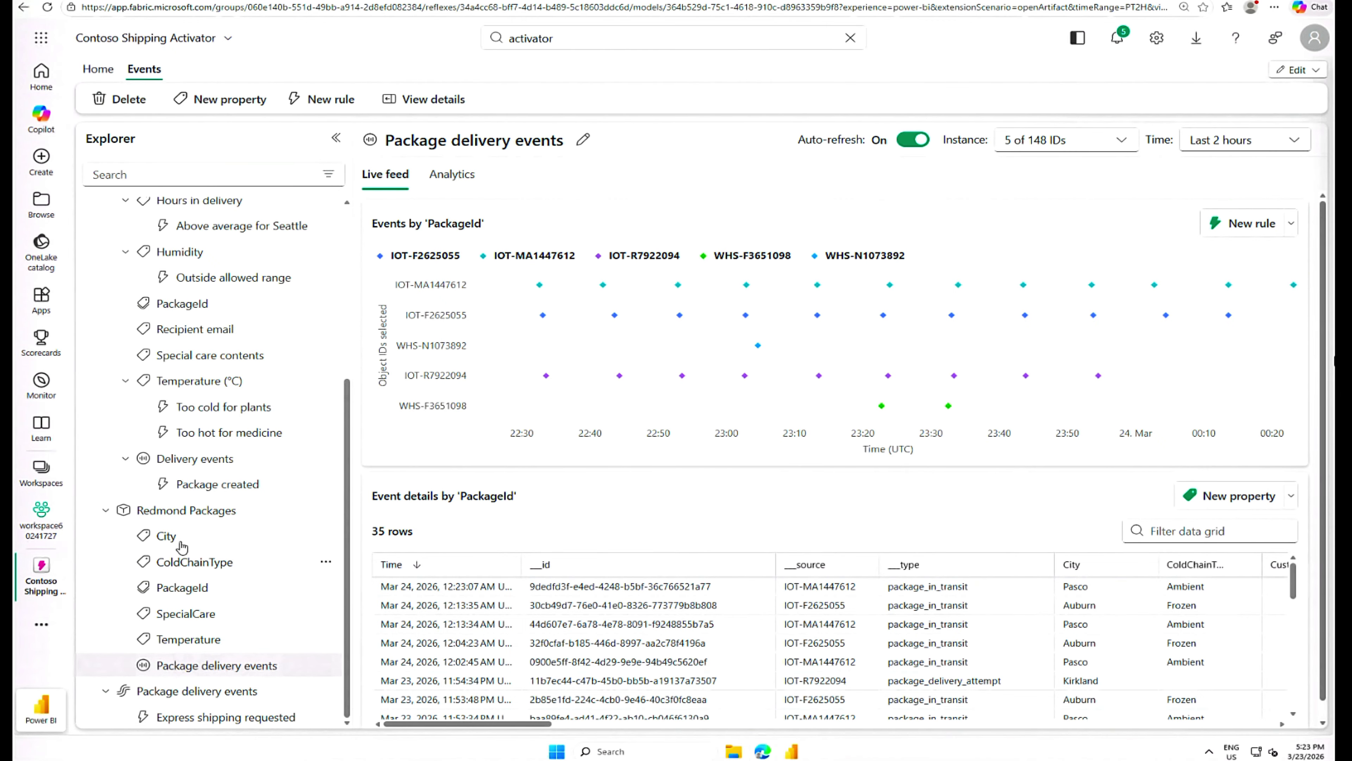
click(193, 640)
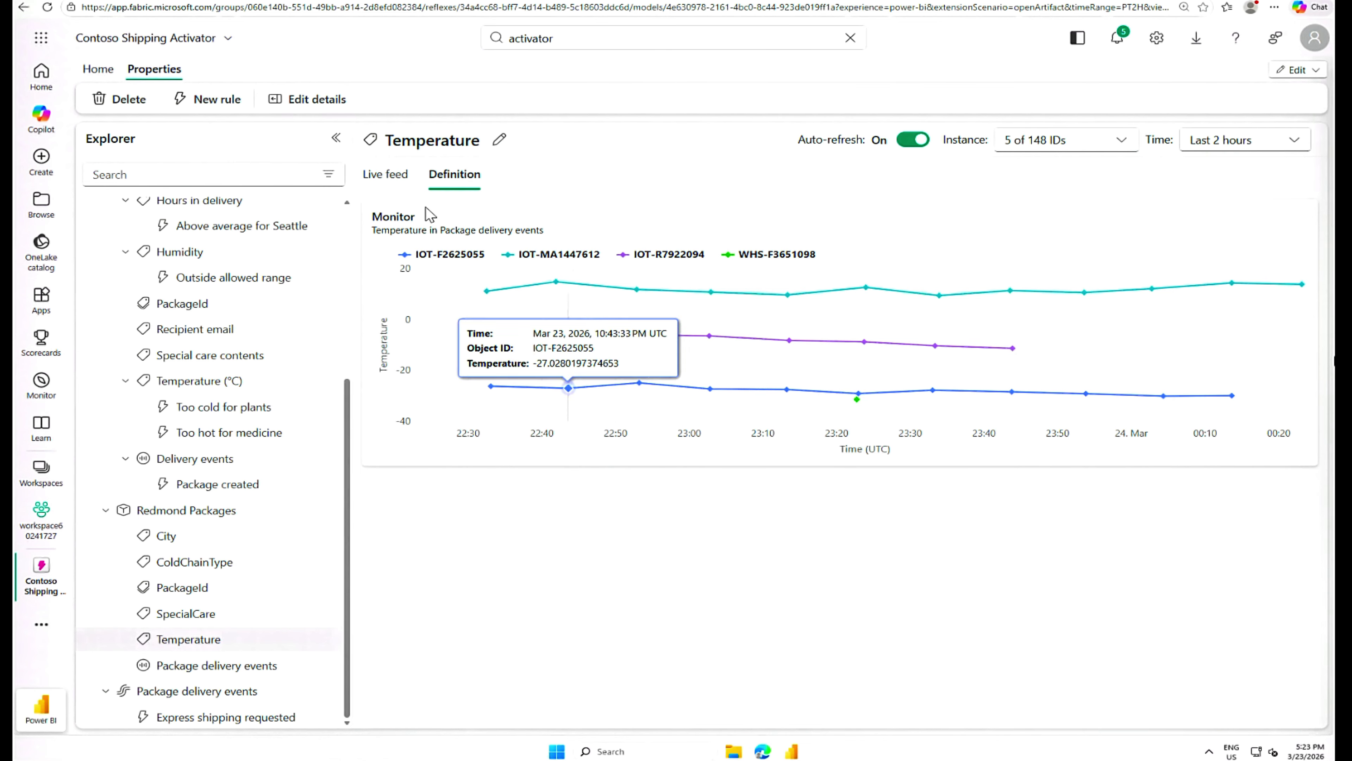
click(220, 102)
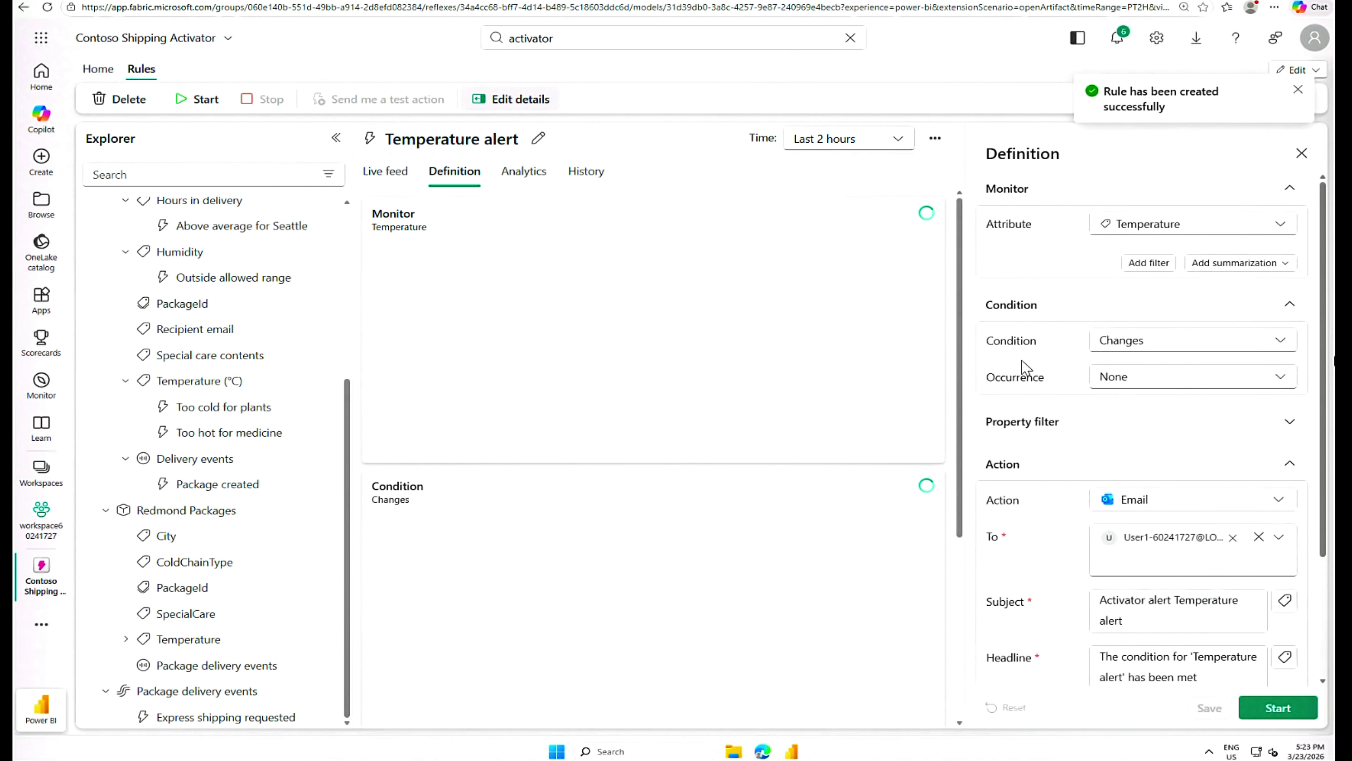
click(1300, 95)
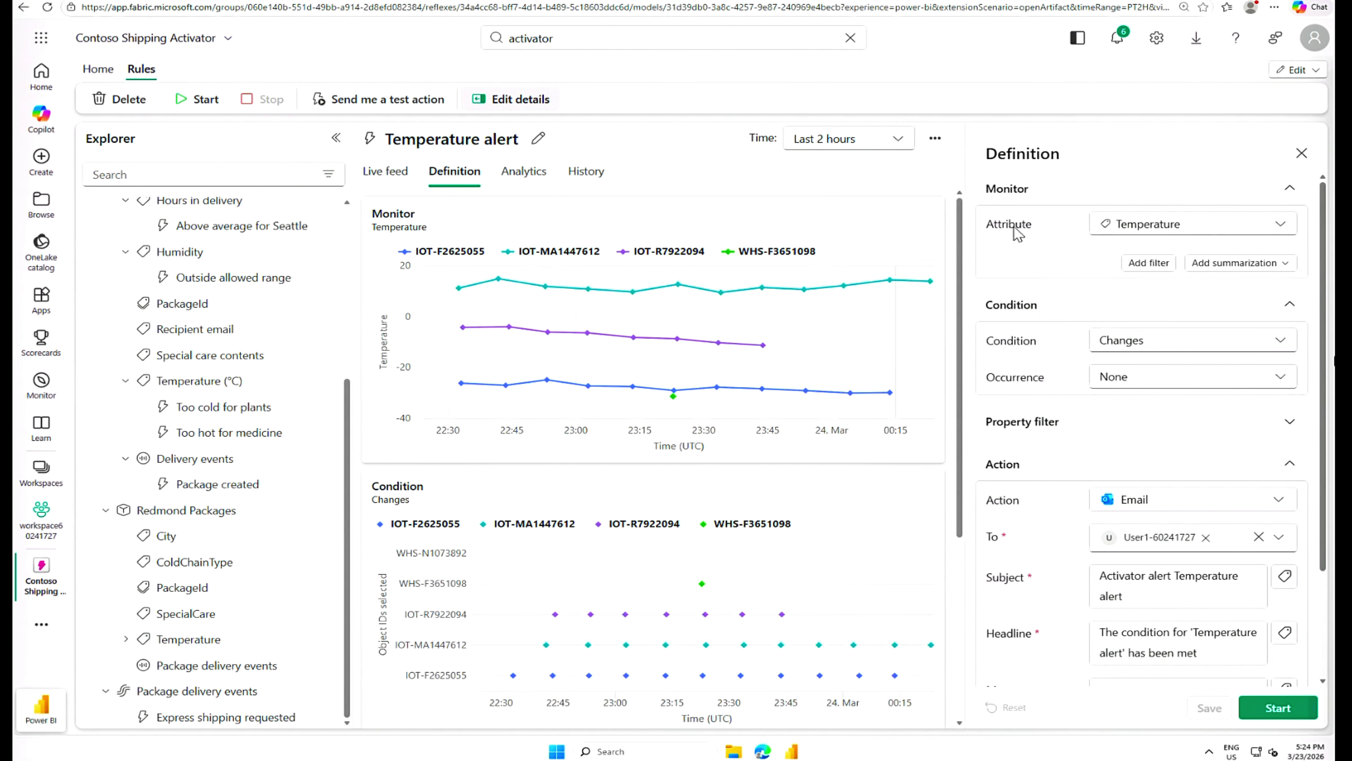
Set the Temperature alert rule's condition to the numeric change "Increases above" with a value of 20
click(1282, 343)
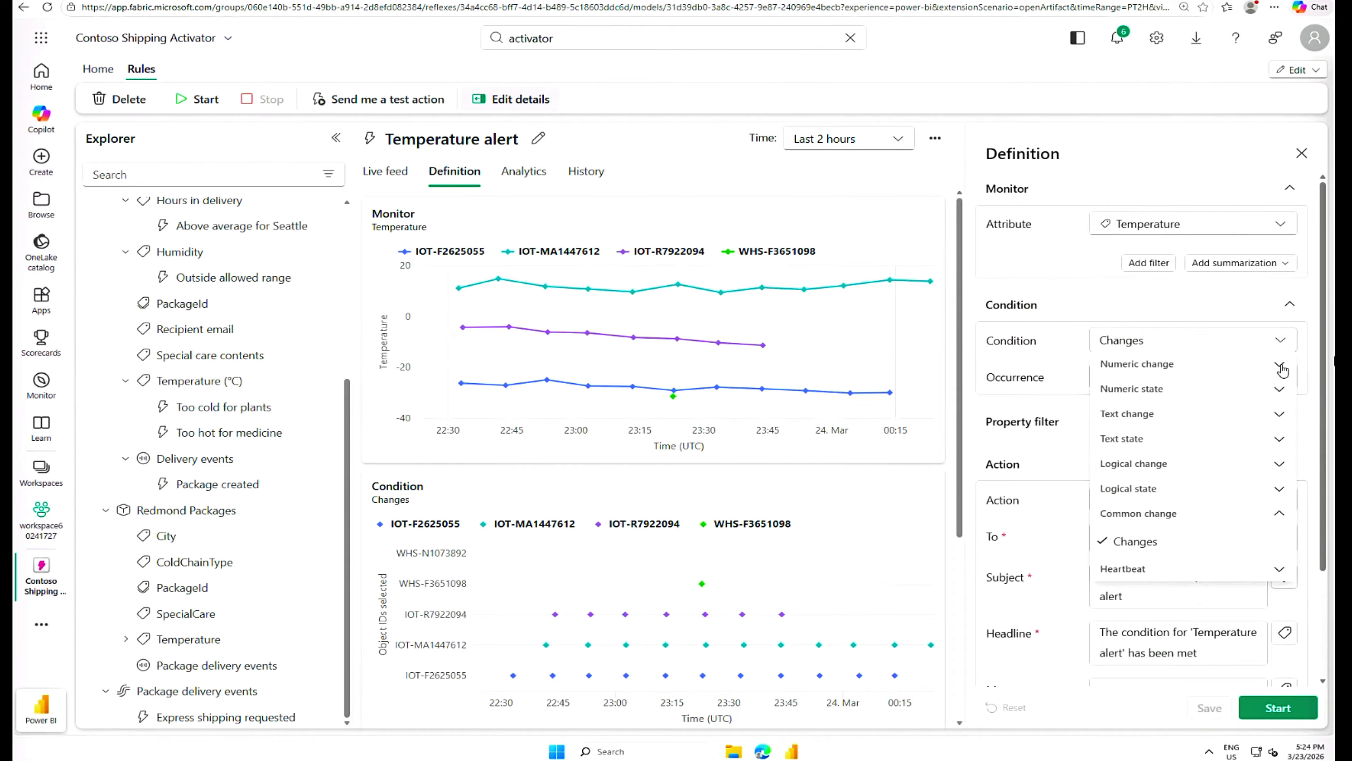
click(1279, 365)
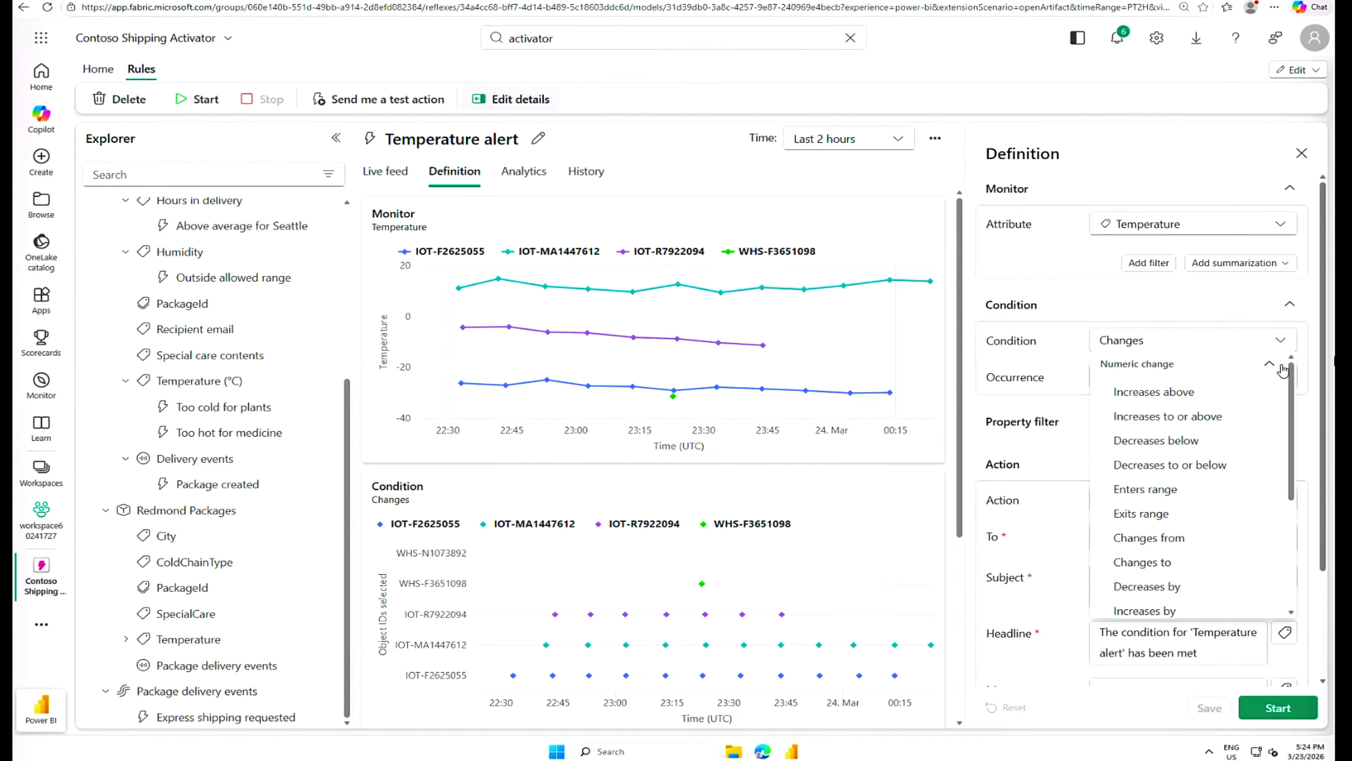
click(1181, 393)
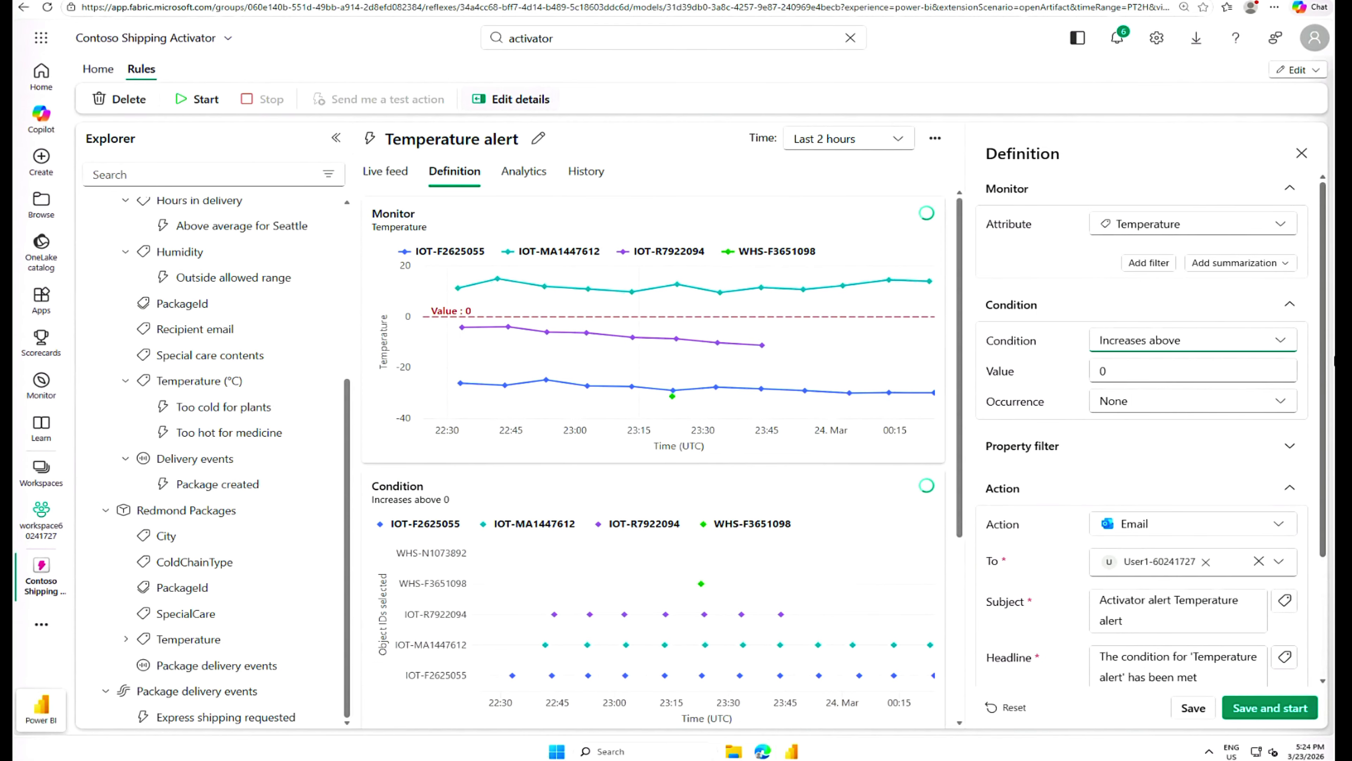
click(1102, 370)
text(200)
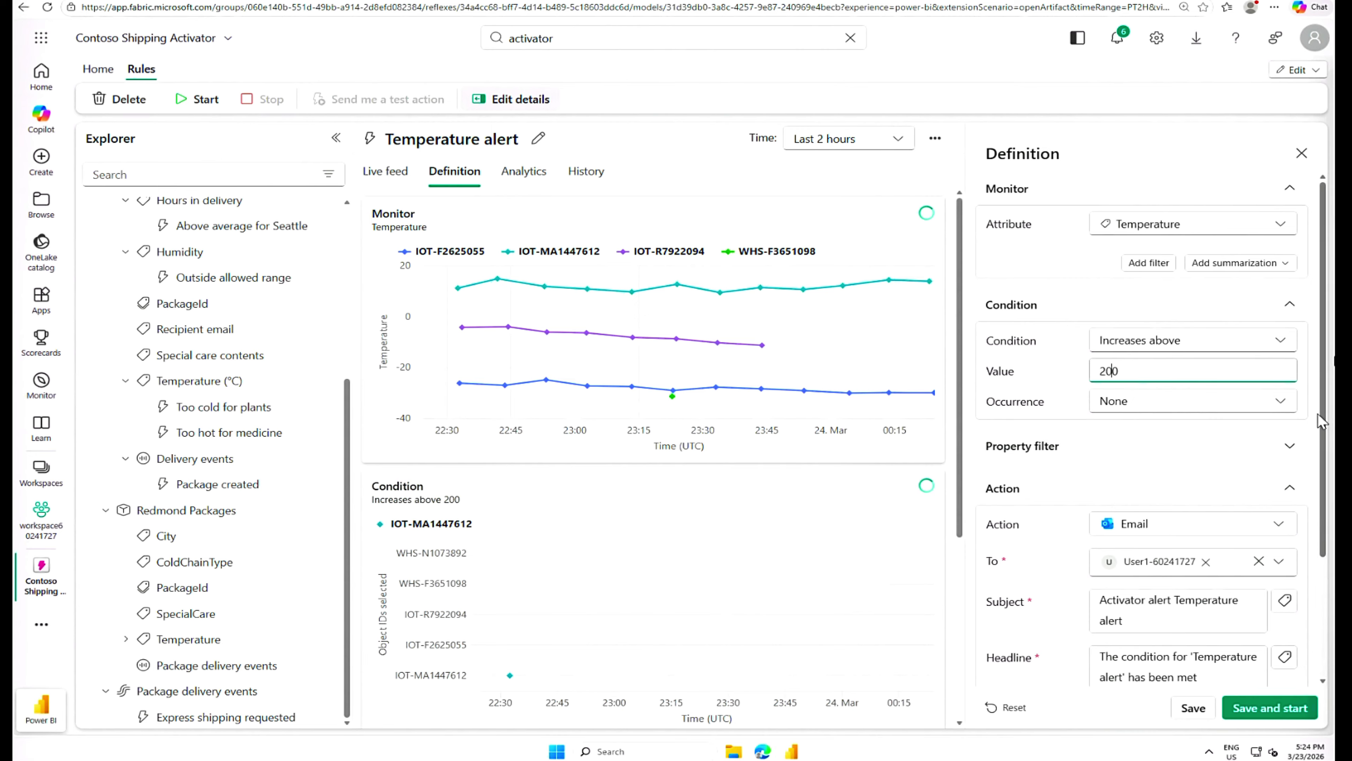
key(Delete)
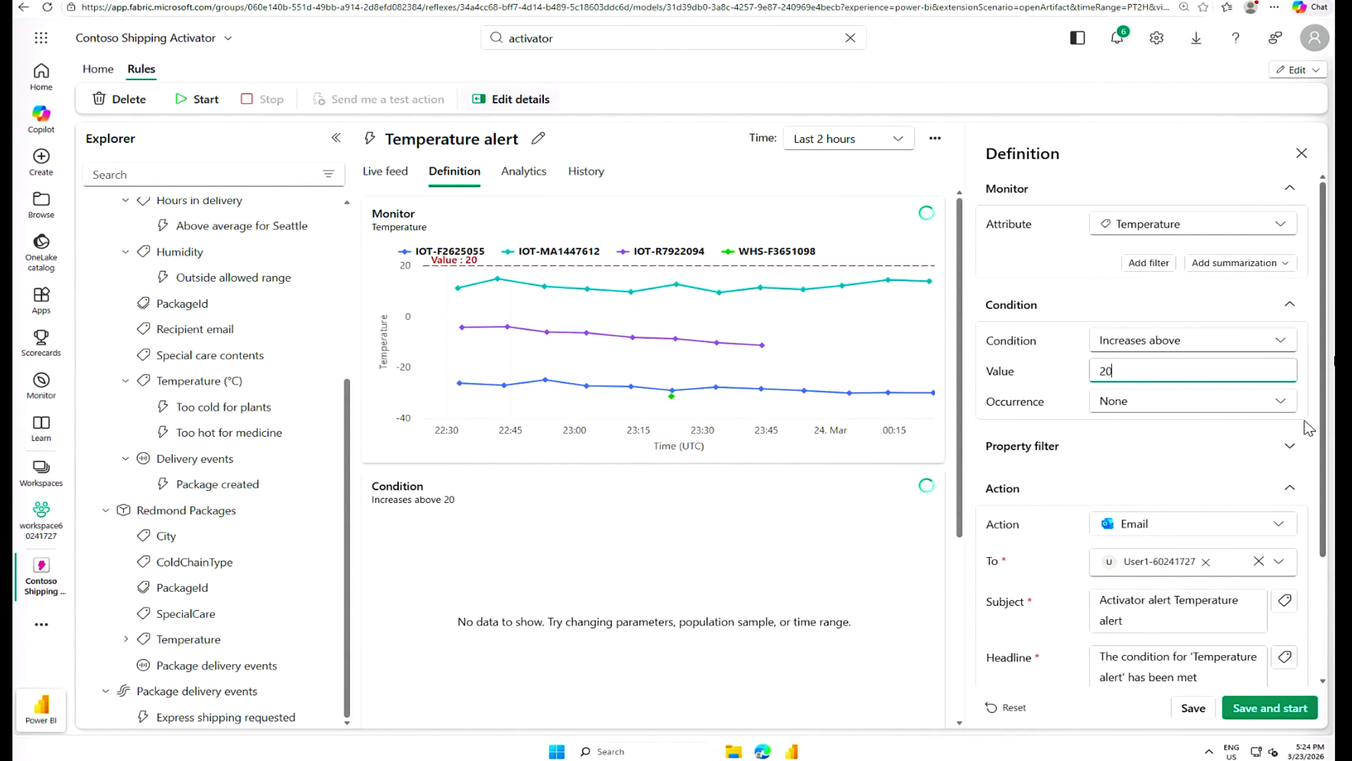
Set the condition's occurrence to "Every time the condition is met", and save and start the rule
click(1283, 406)
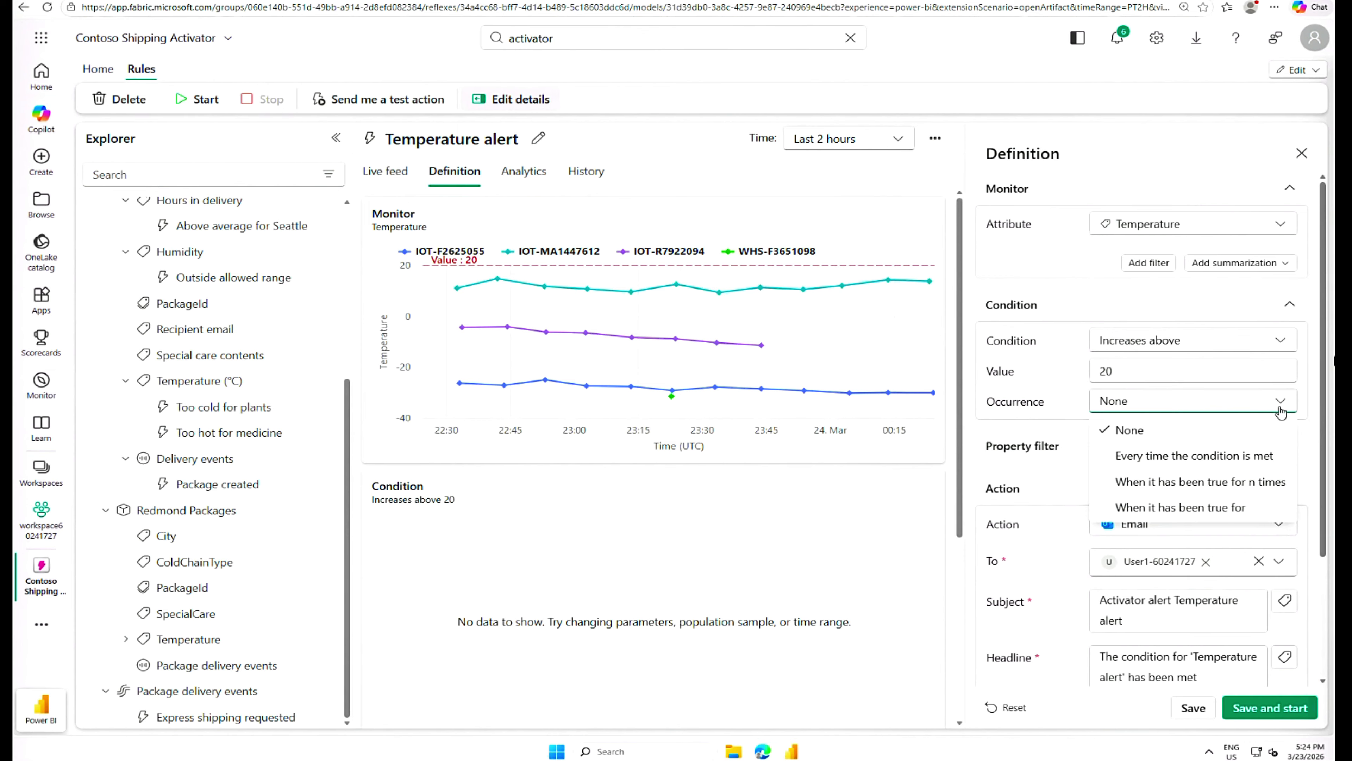
click(1231, 459)
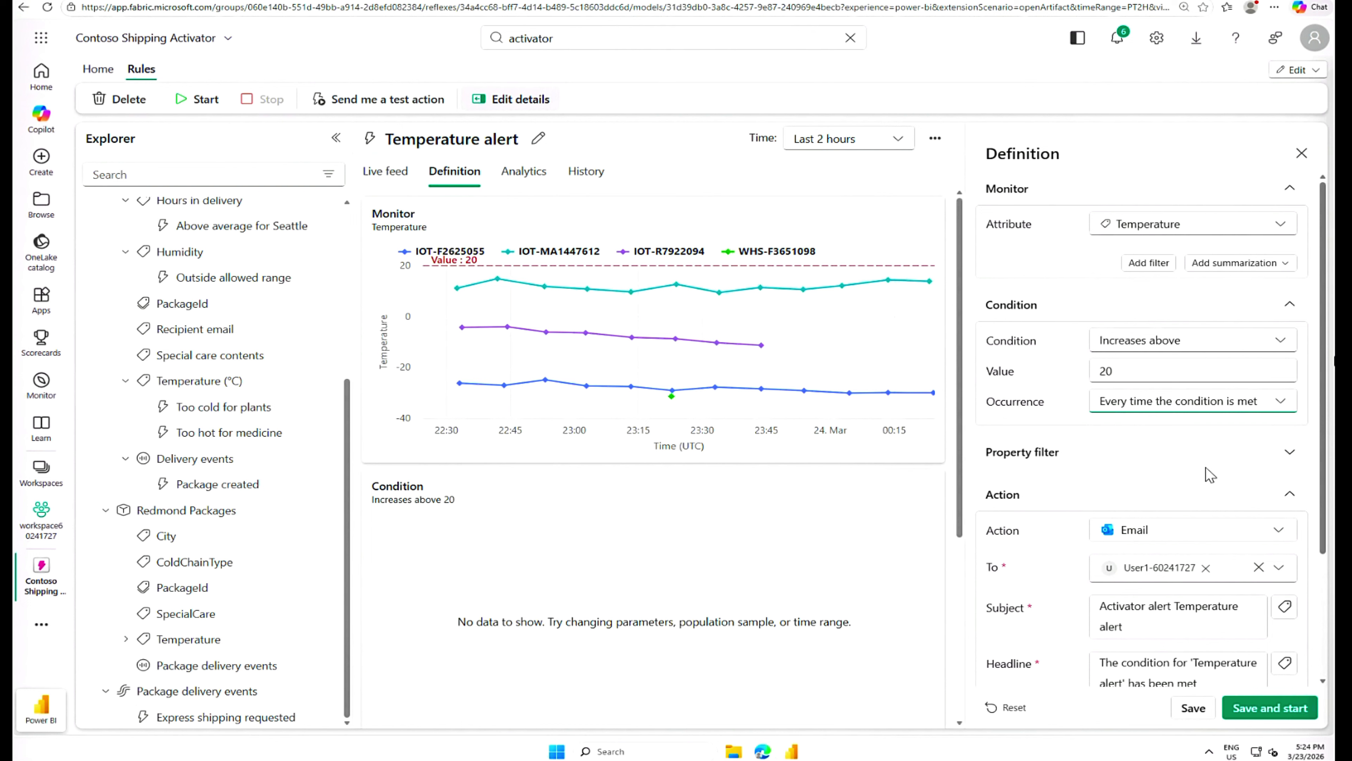
drag(1323, 420, 1328, 568)
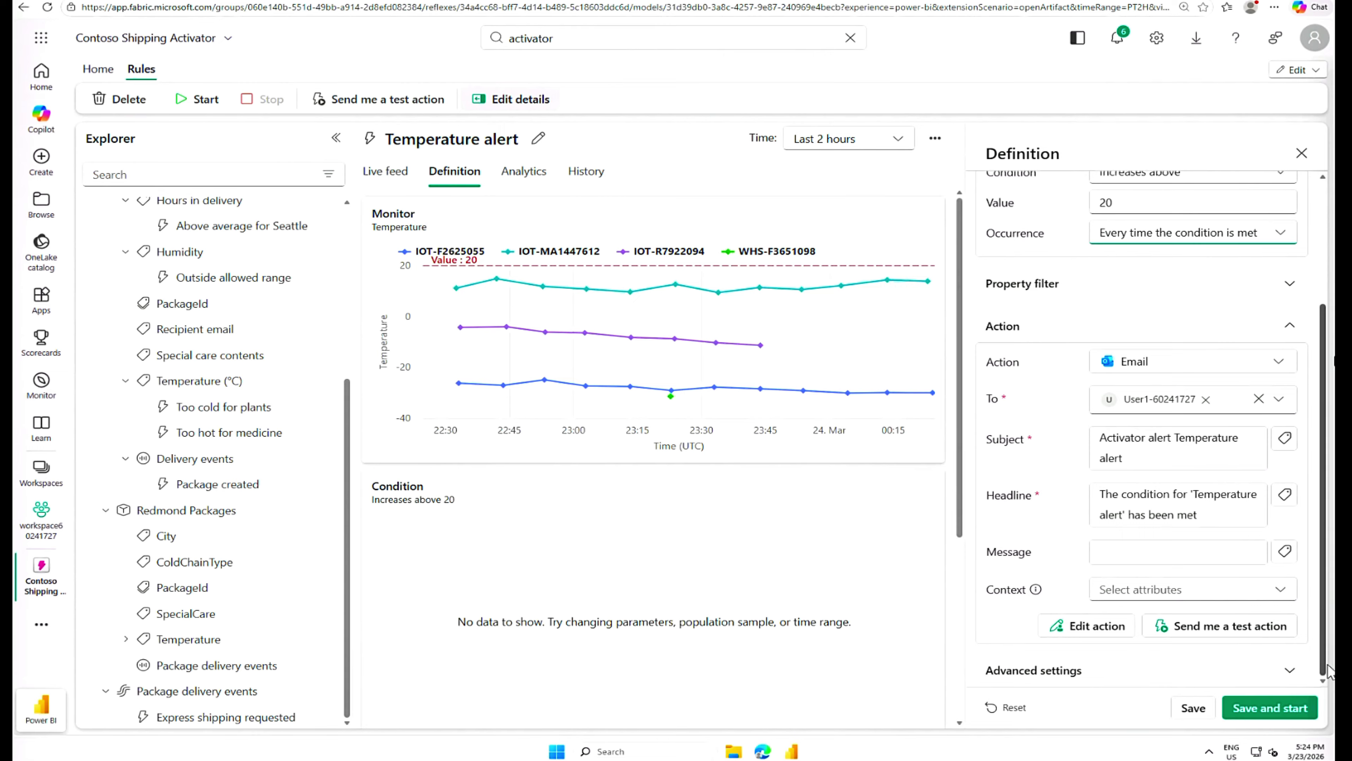
click(1266, 710)
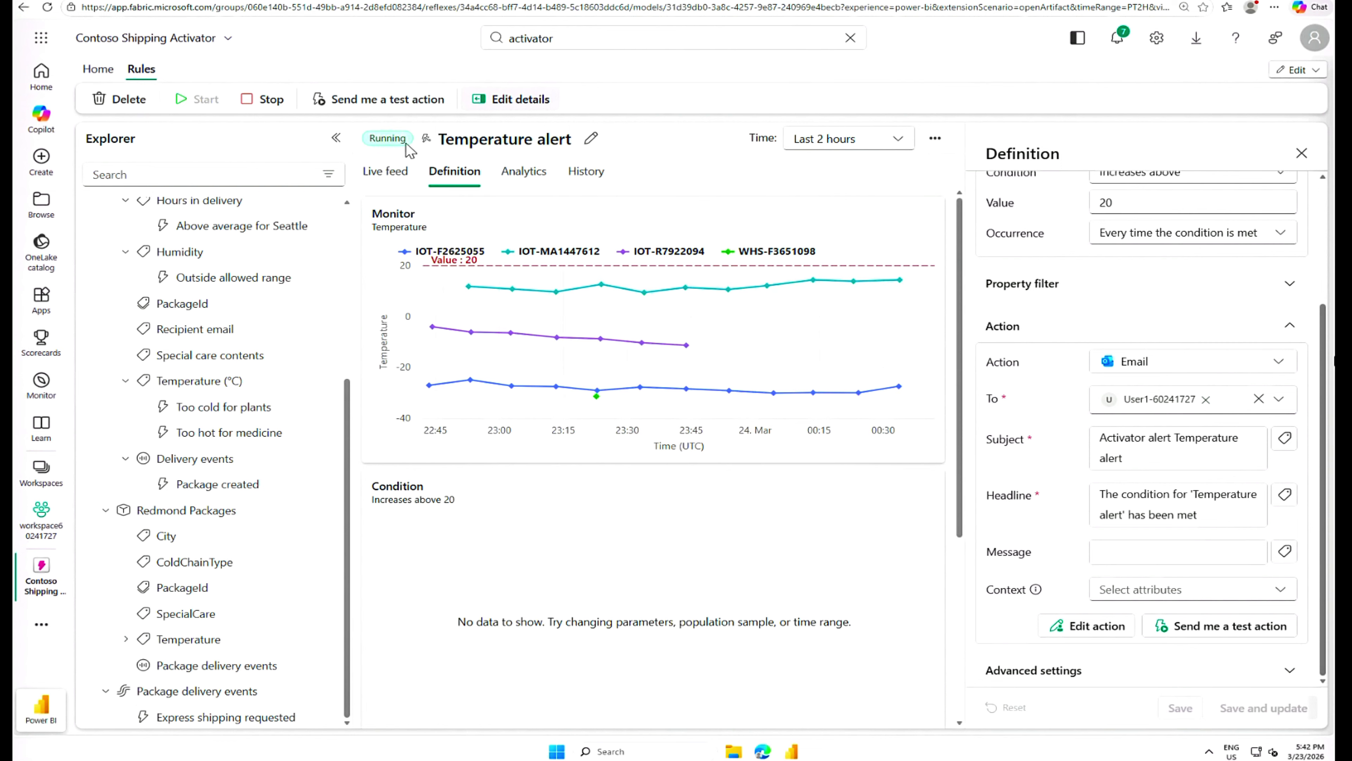
Rename the Temperature alert rule as "Medicine temp out of range"
click(591, 138)
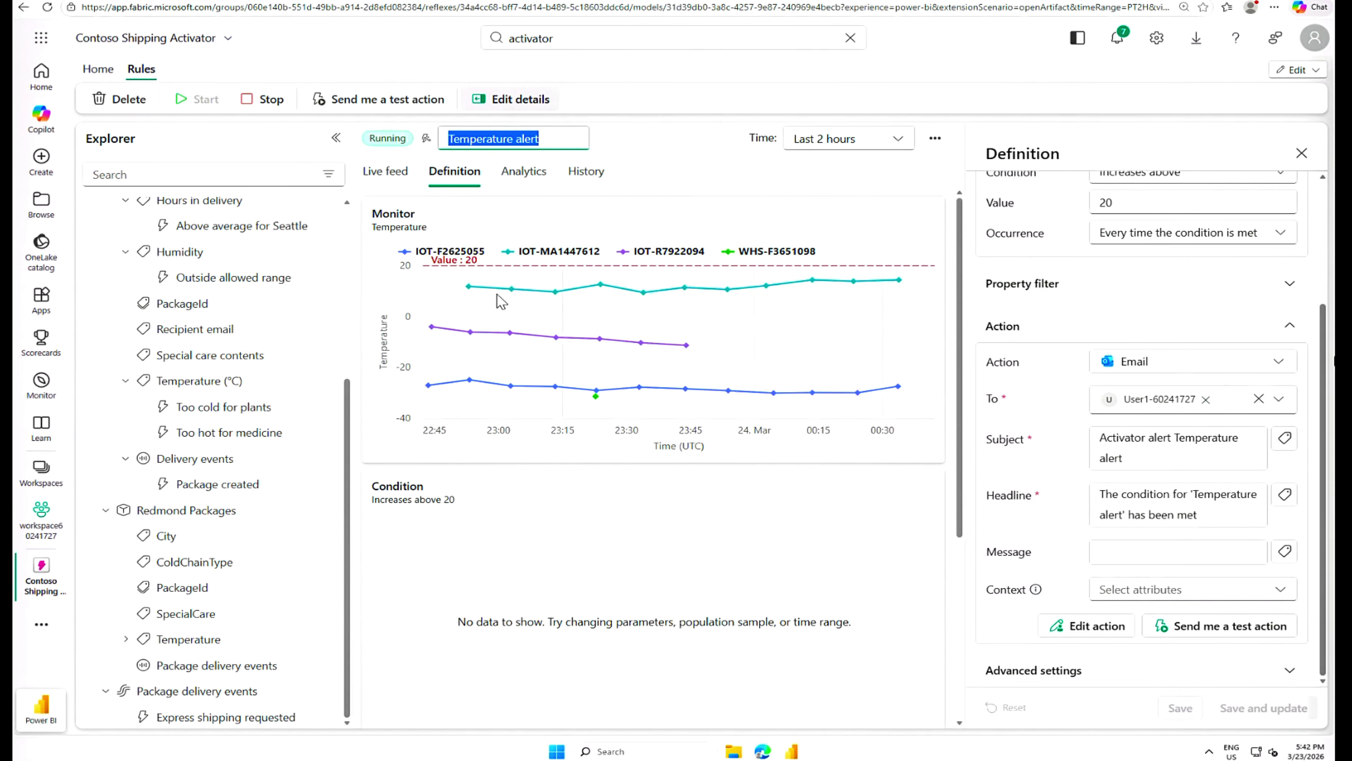
key(Right)
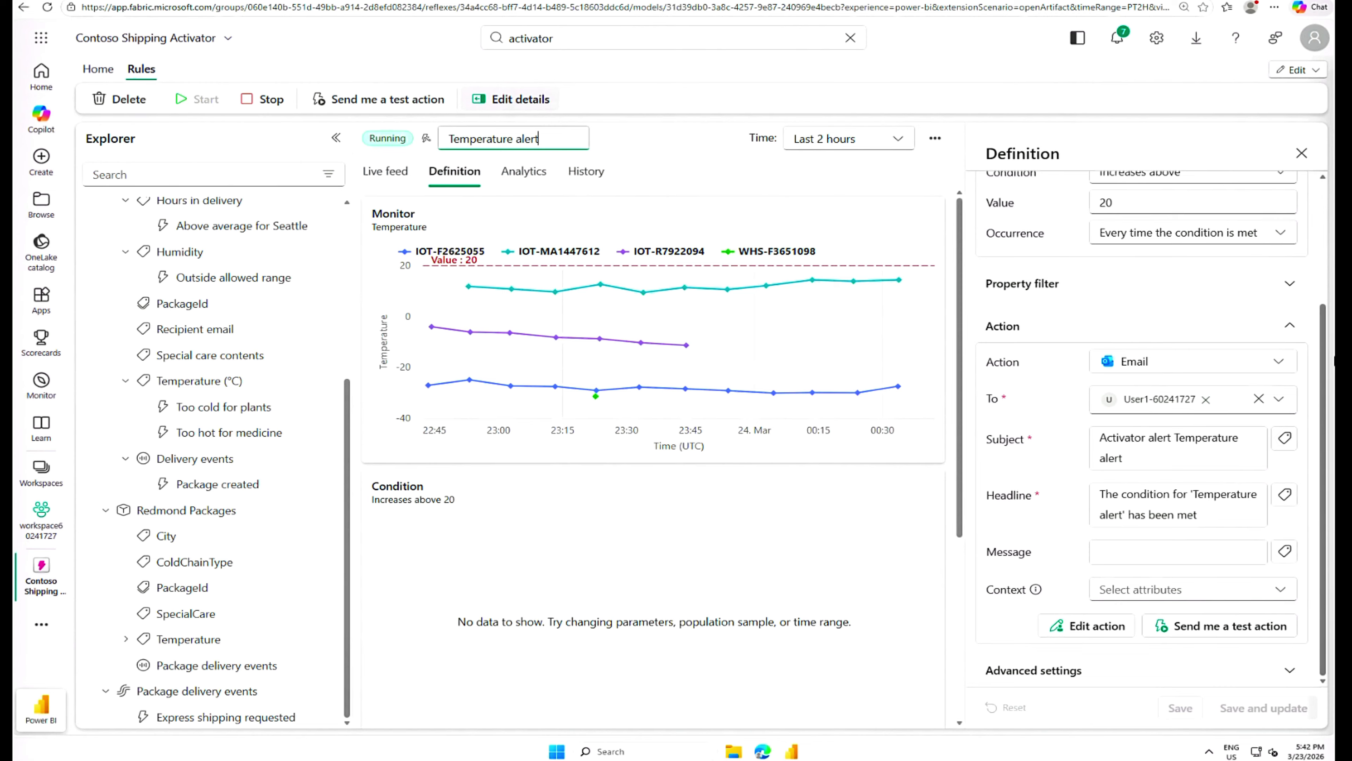
key(BackSpace)
key(BackSpace)
key(BackSpace)
key(BackSpace)
key(BackSpace)
key(BackSpace)
key(BackSpace)
key(BackSpace)
key(BackSpace)
key(BackSpace)
key(BackSpace)
key(BackSpace)
key(BackSpace)
key(BackSpace)
key(BackSpace)
key(BackSpace)
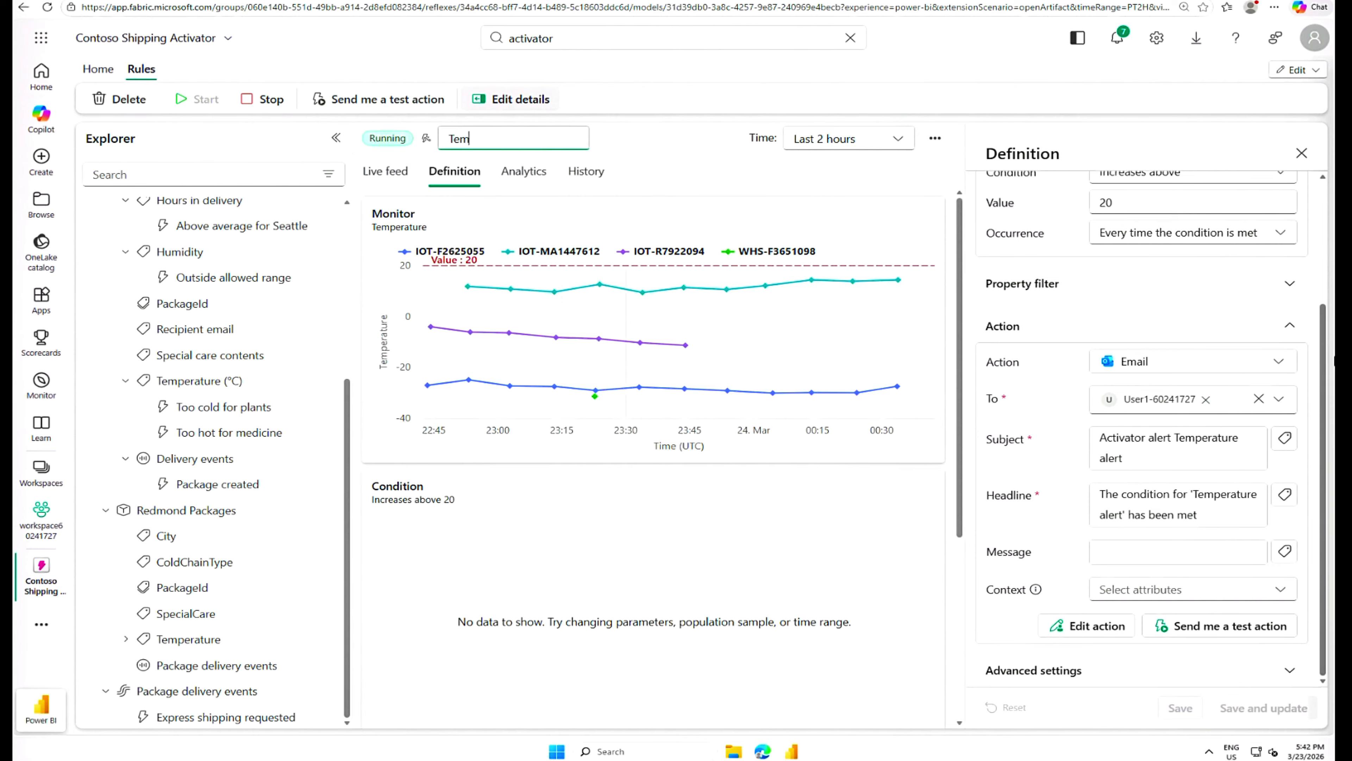
key(ctrl+v)
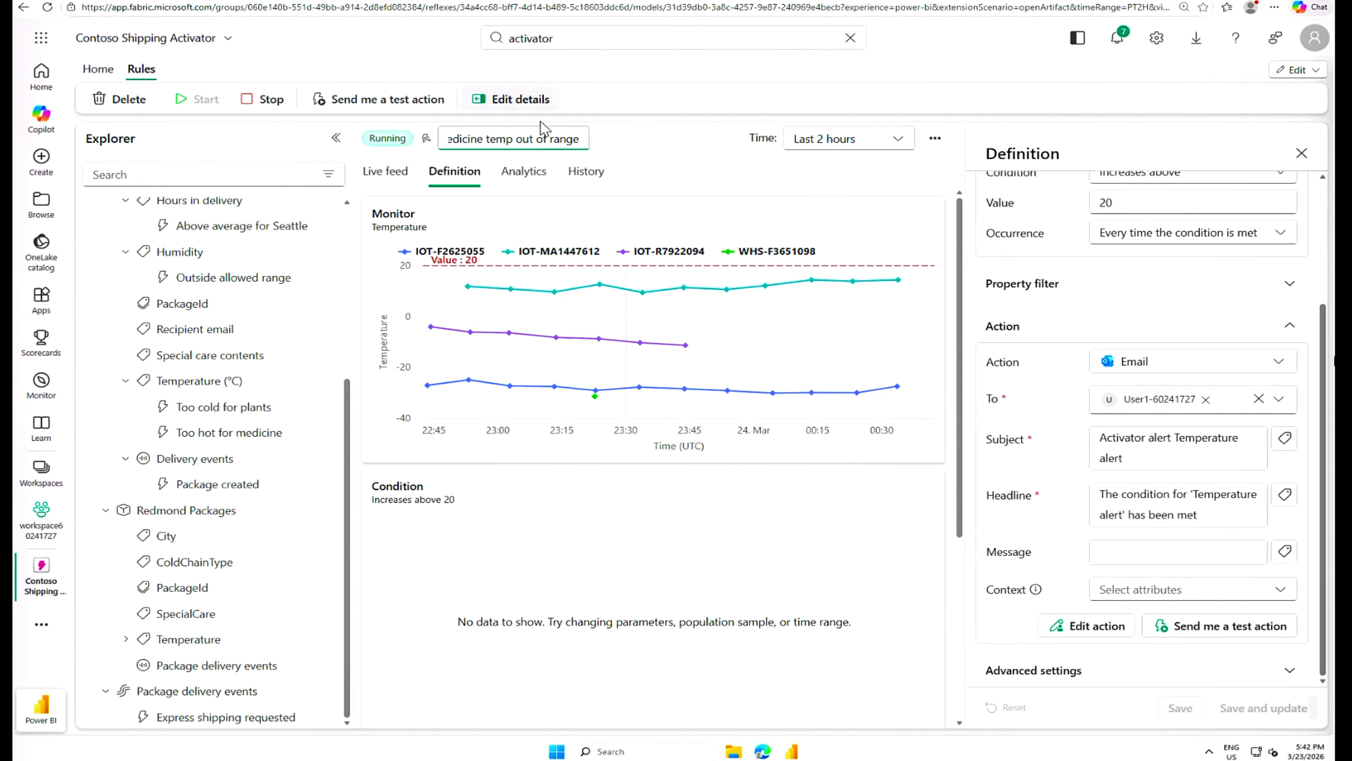
click(660, 145)
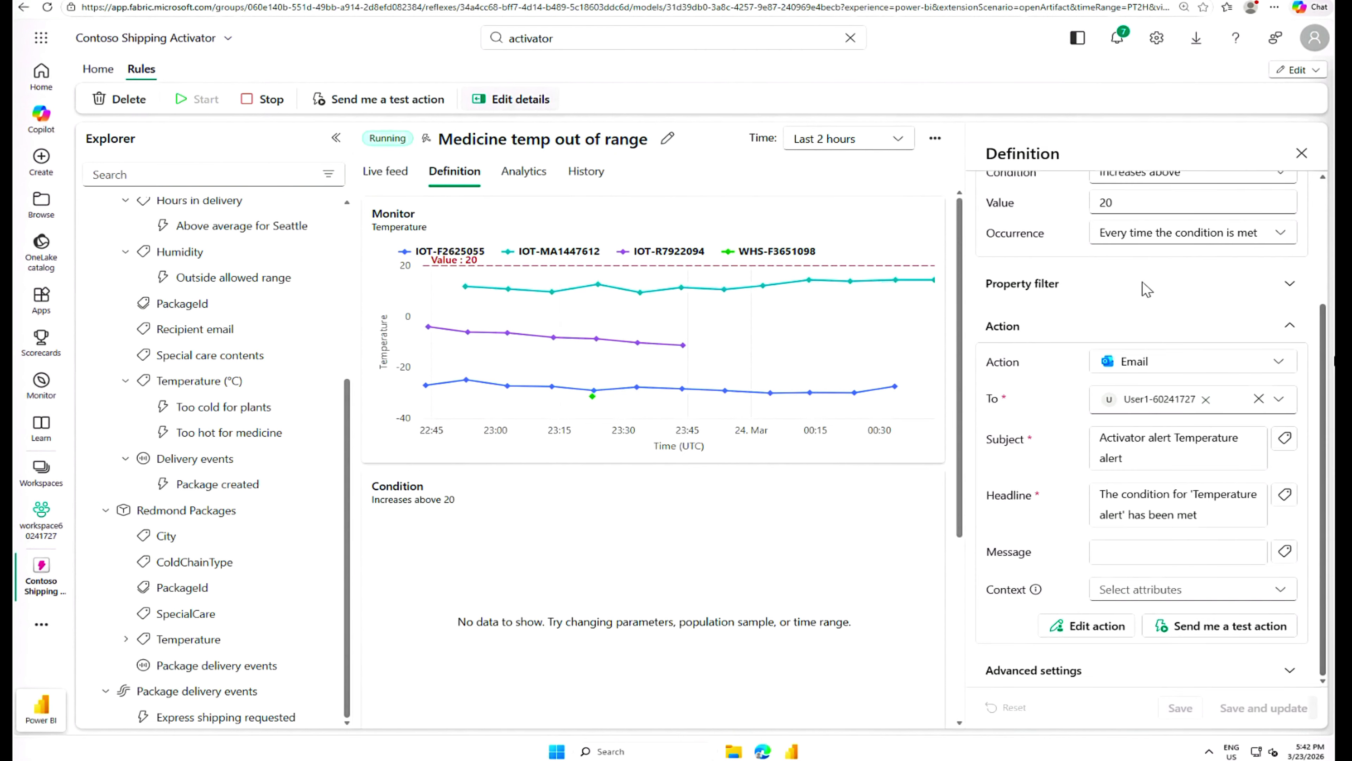
Define the rule's first property filter so that City is equal to Redmond
scroll(1143, 281, up, 3)
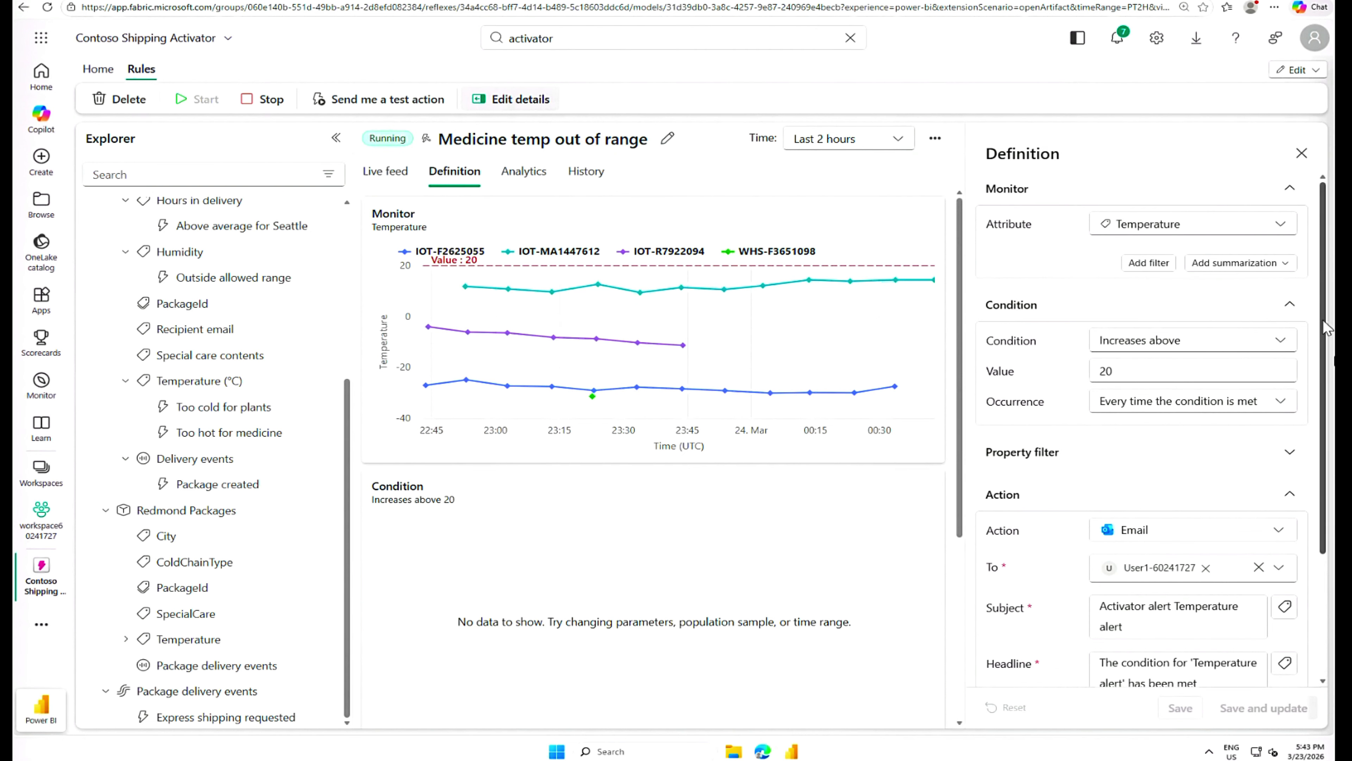
drag(1326, 326, 1325, 496)
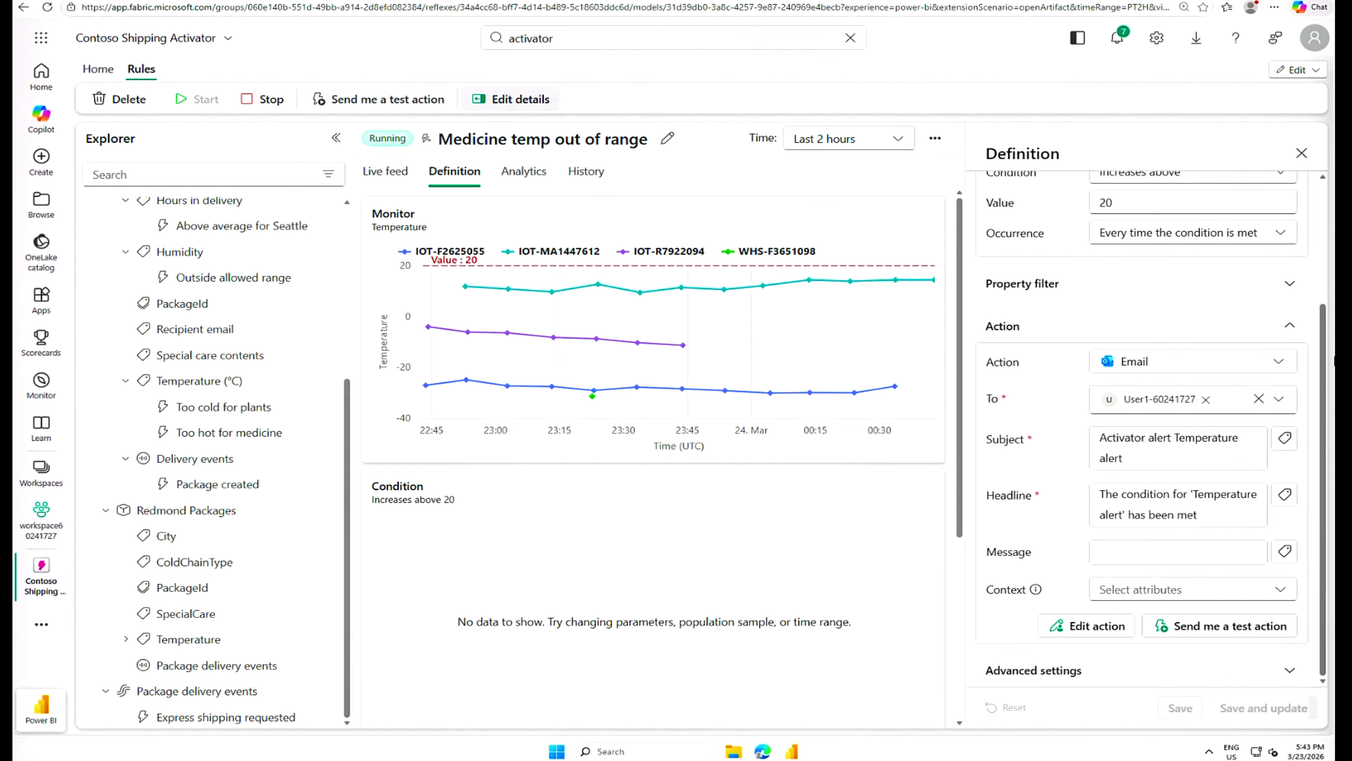
click(1289, 287)
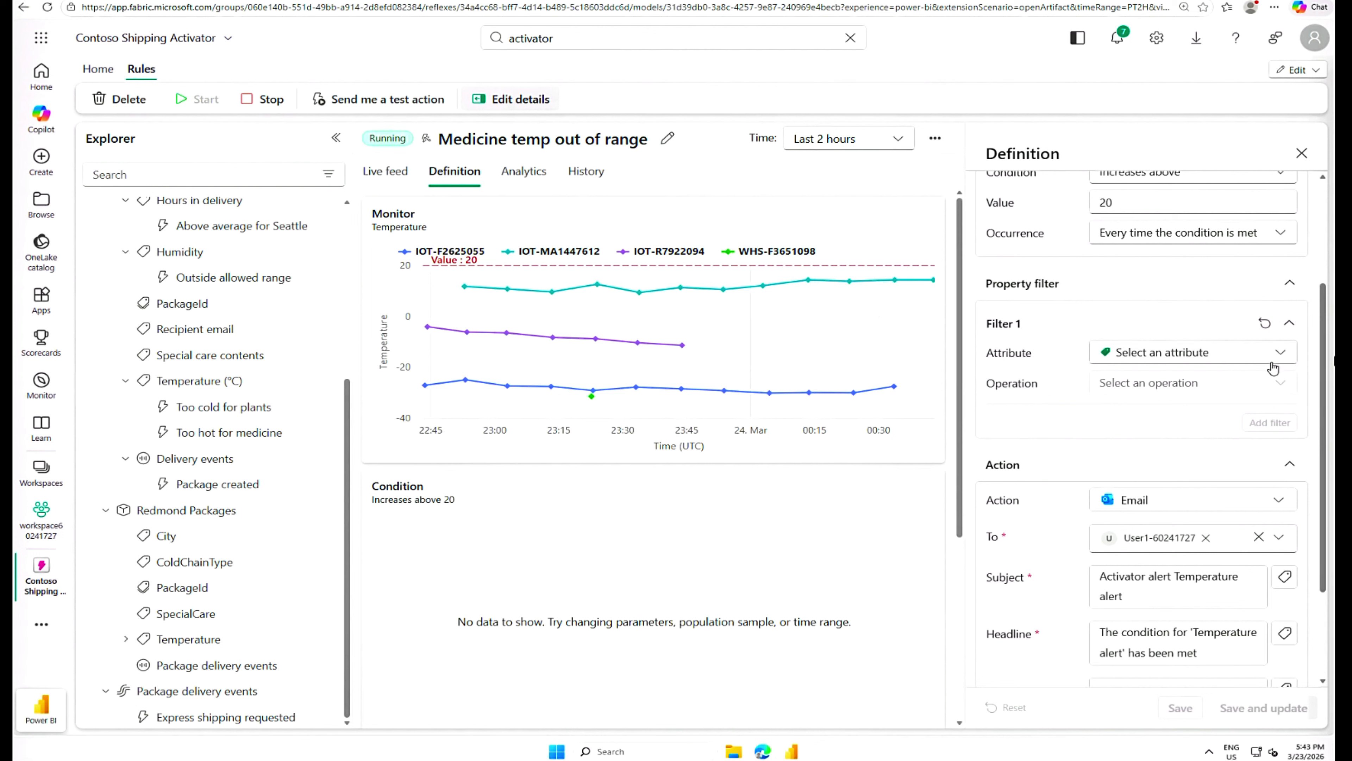
click(1284, 356)
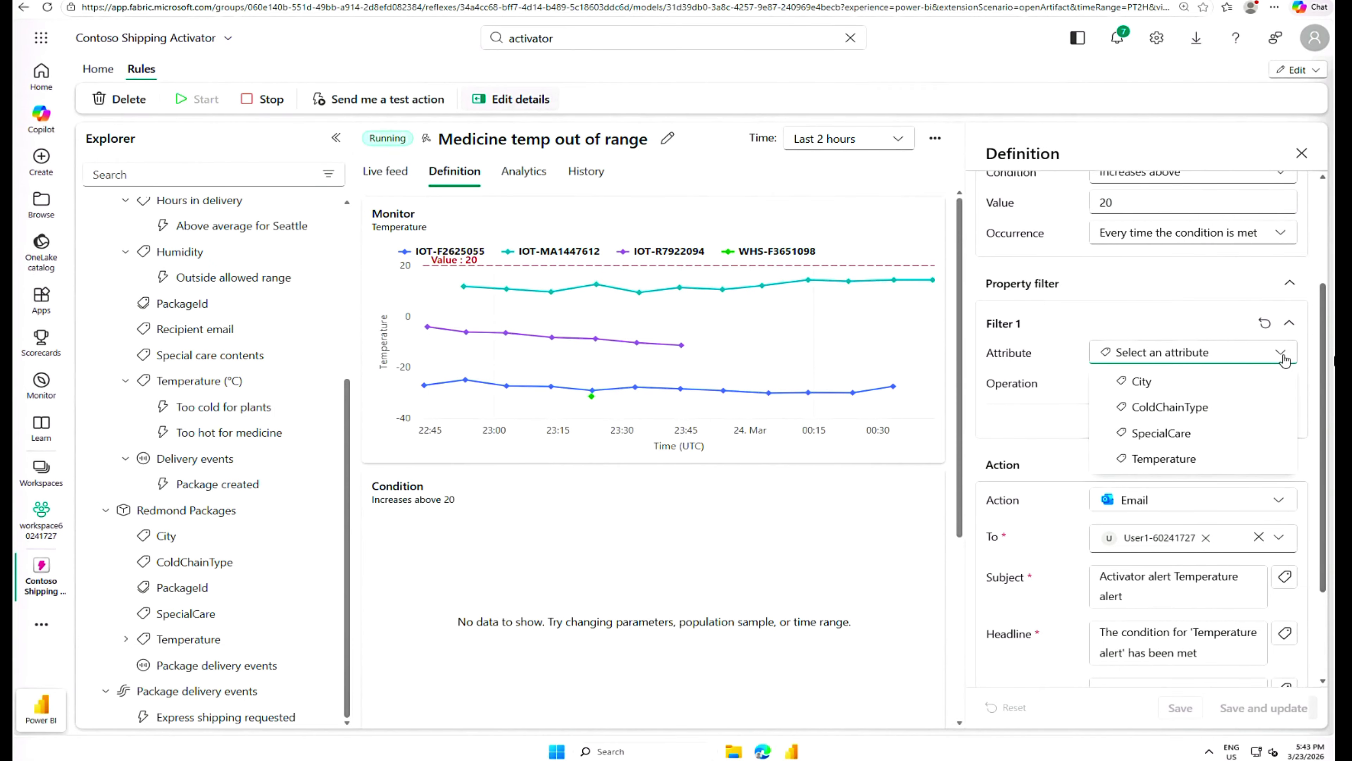
click(1151, 383)
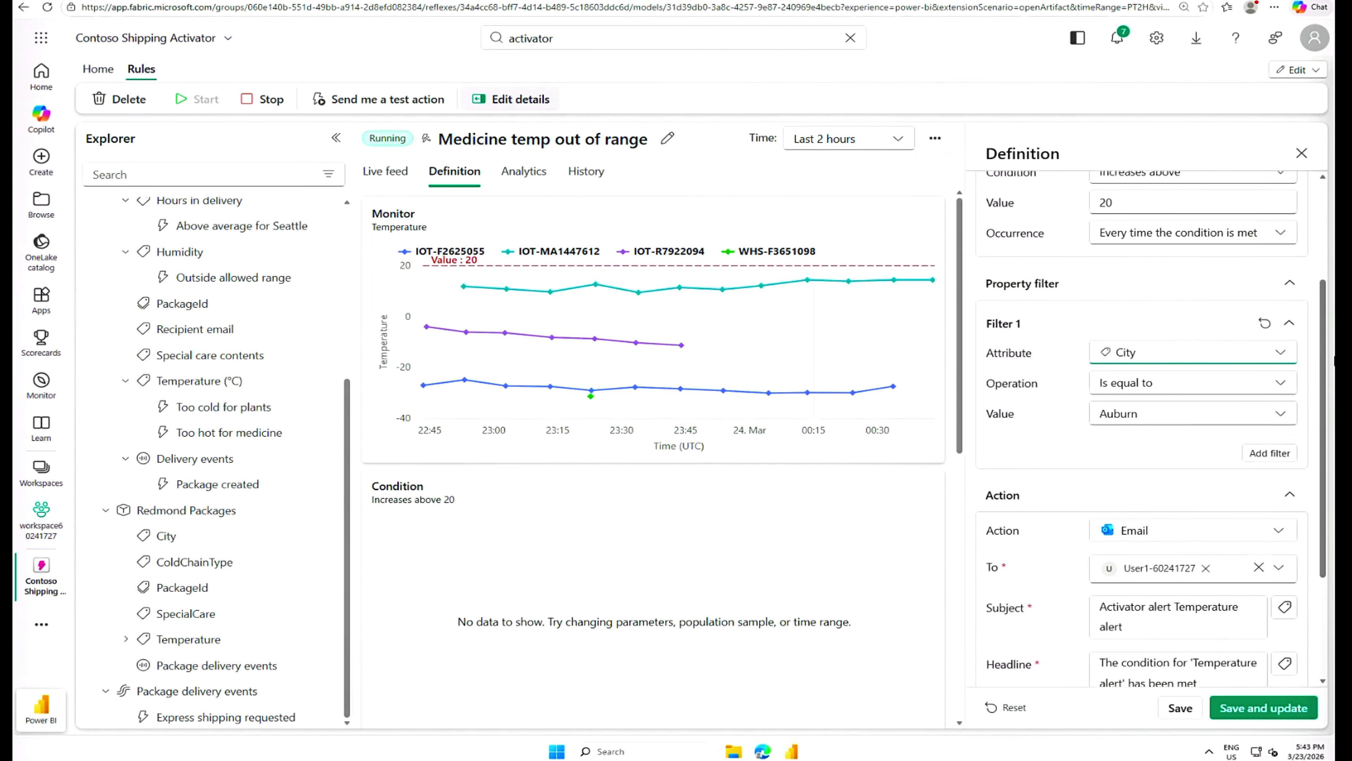
click(1280, 415)
scroll(1180, 551, down, 2)
scroll(1180, 552, down, 2)
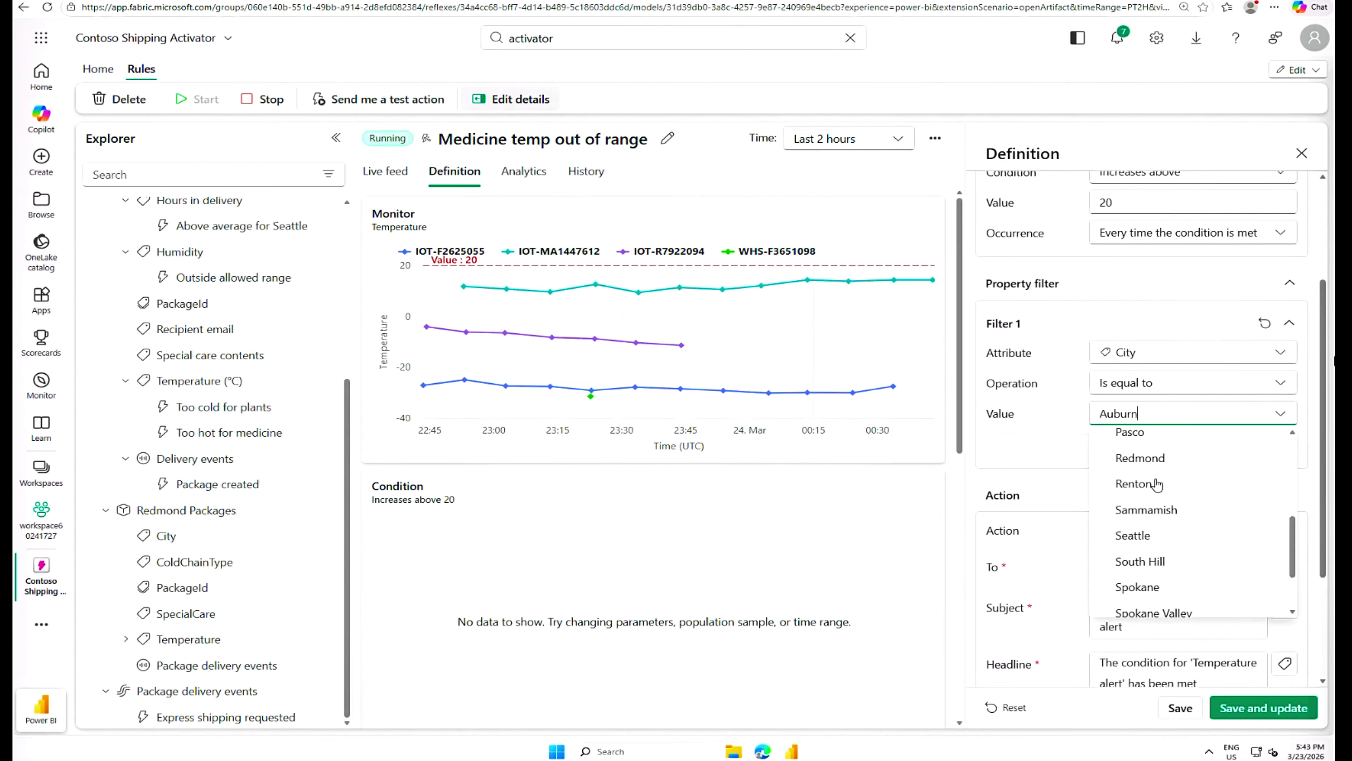
click(1153, 463)
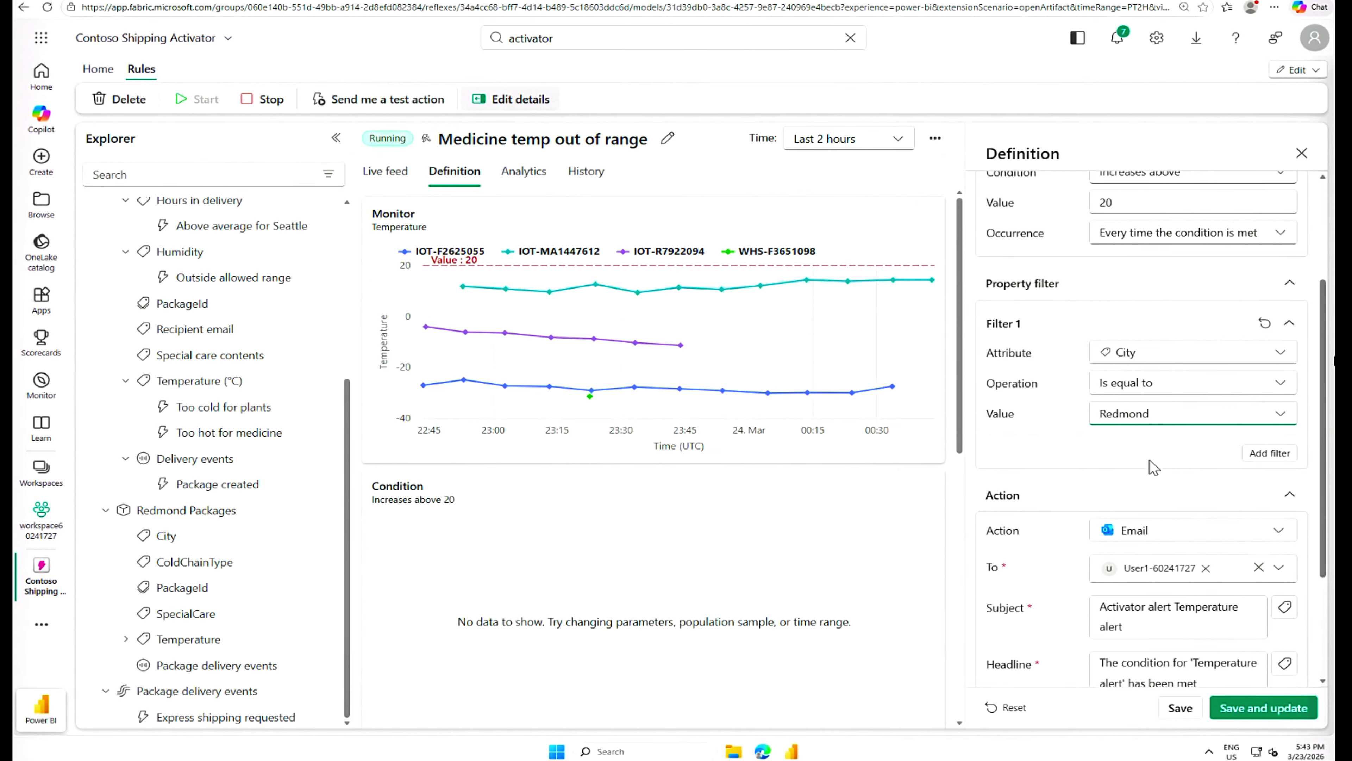
Add a second property filter requiring SpecialCare to be equal to Medicine
click(1268, 454)
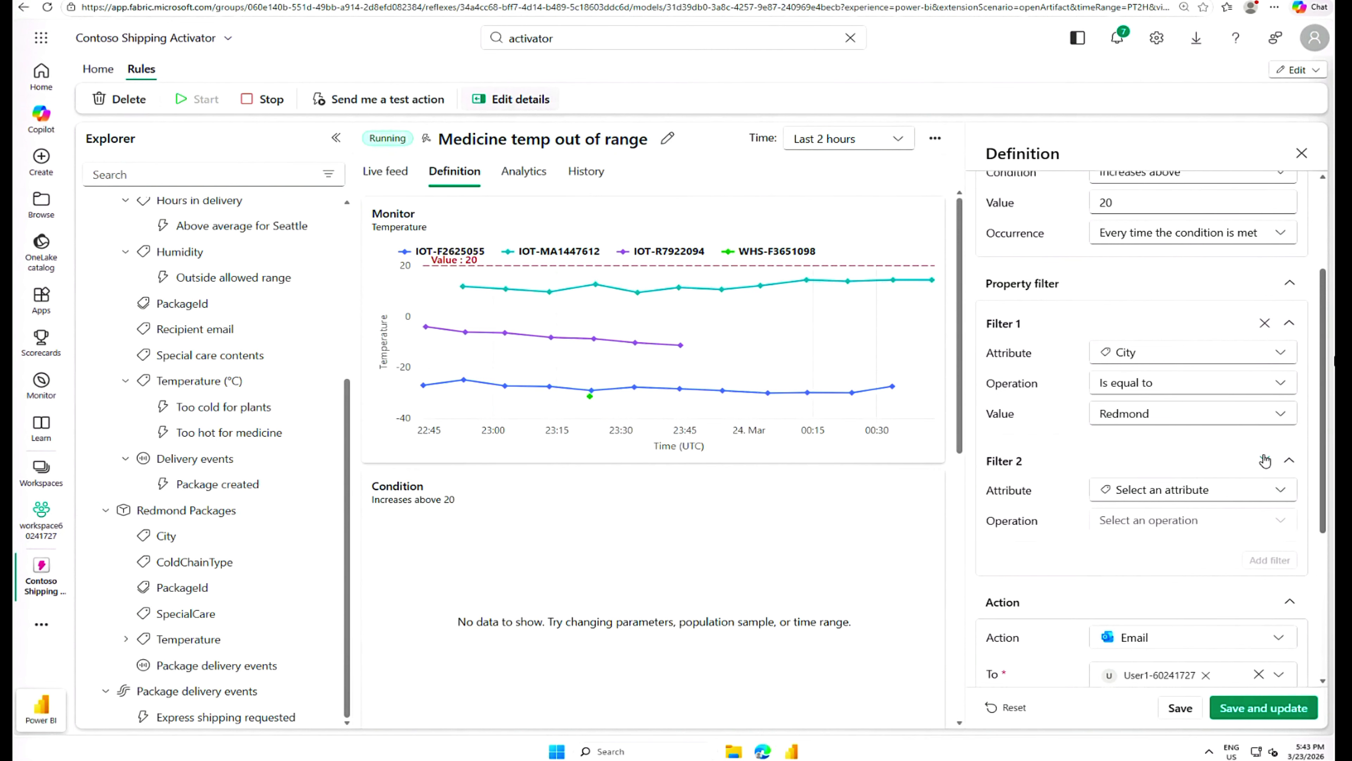
click(1278, 497)
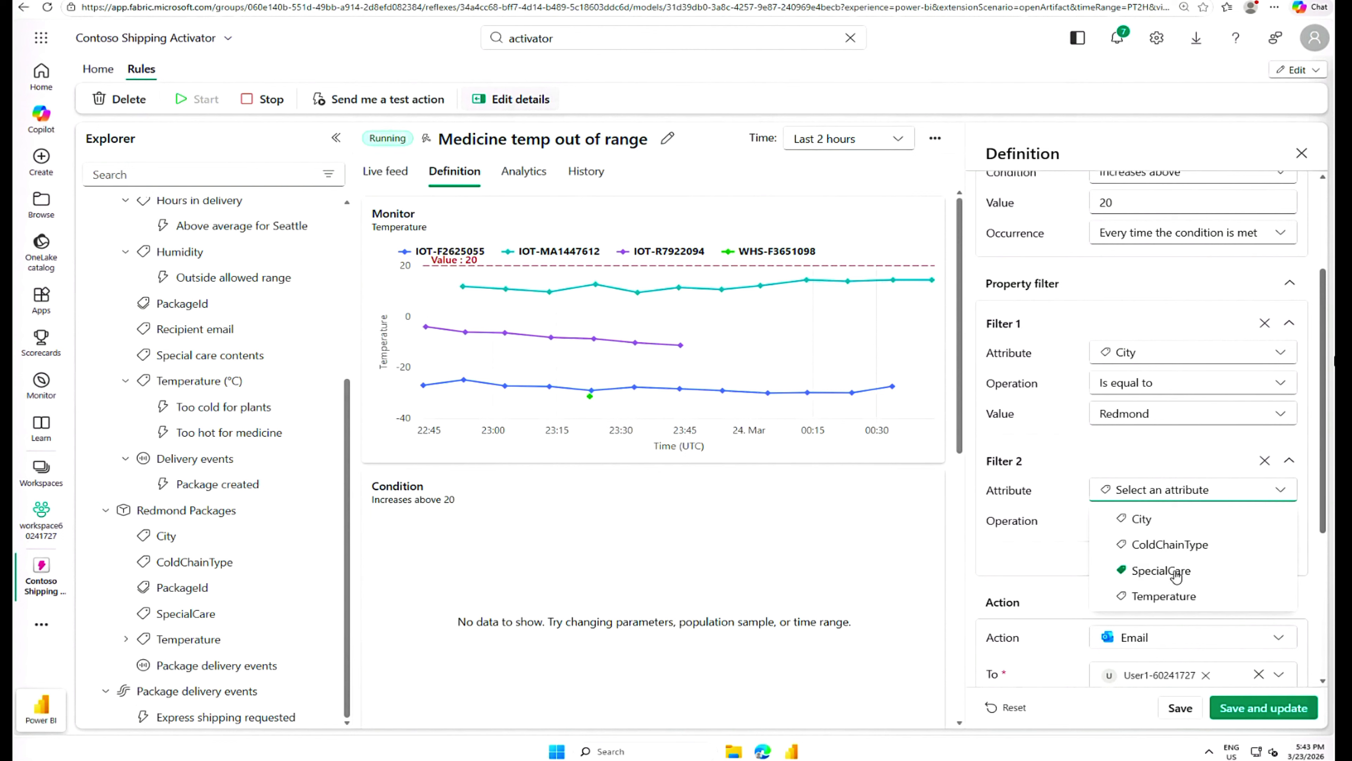
click(1176, 573)
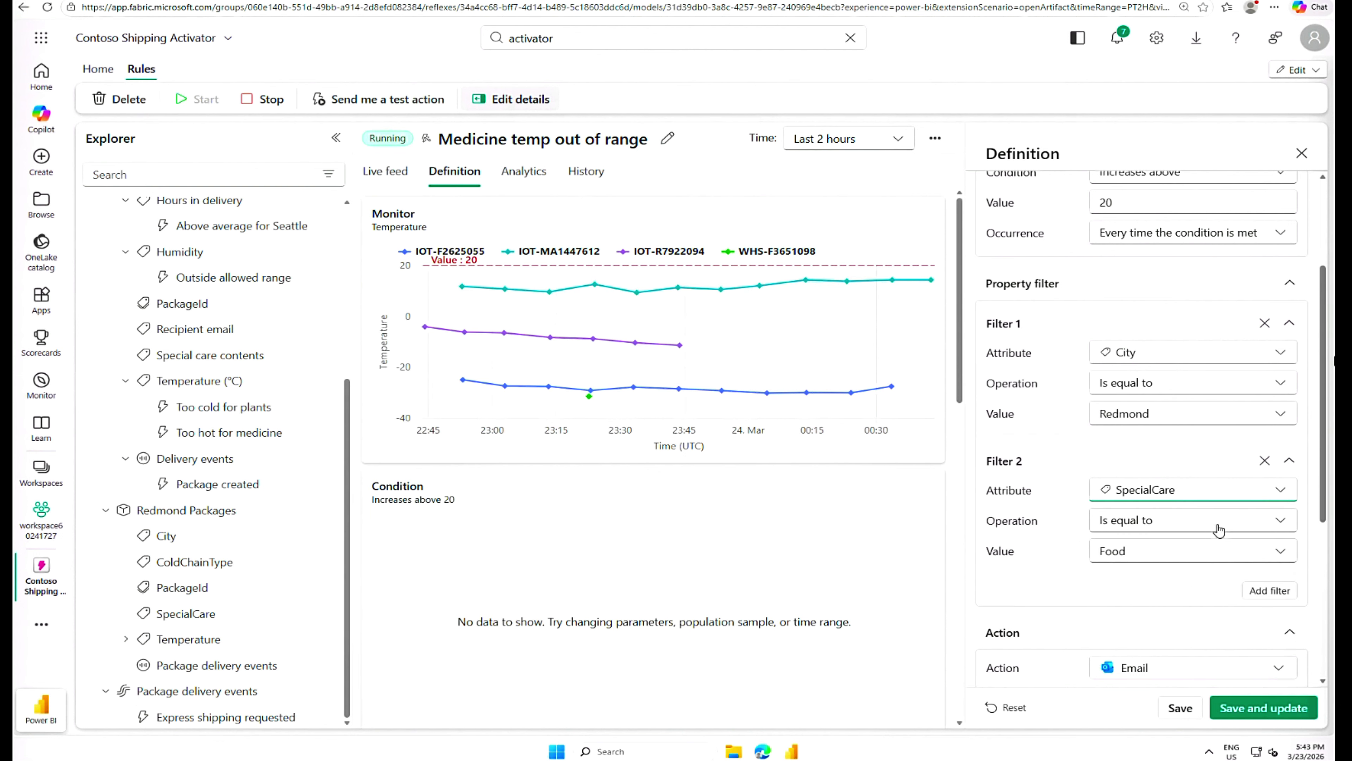
click(1284, 554)
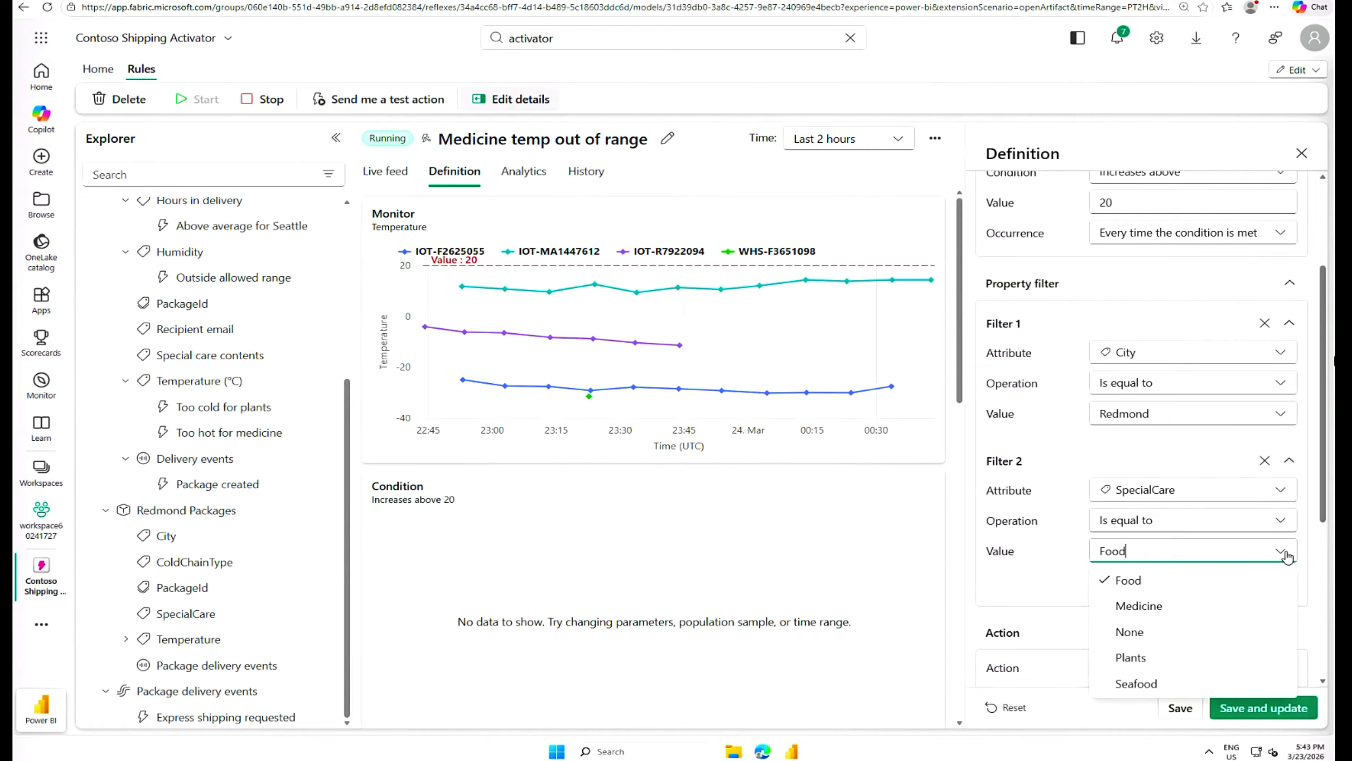
click(1161, 608)
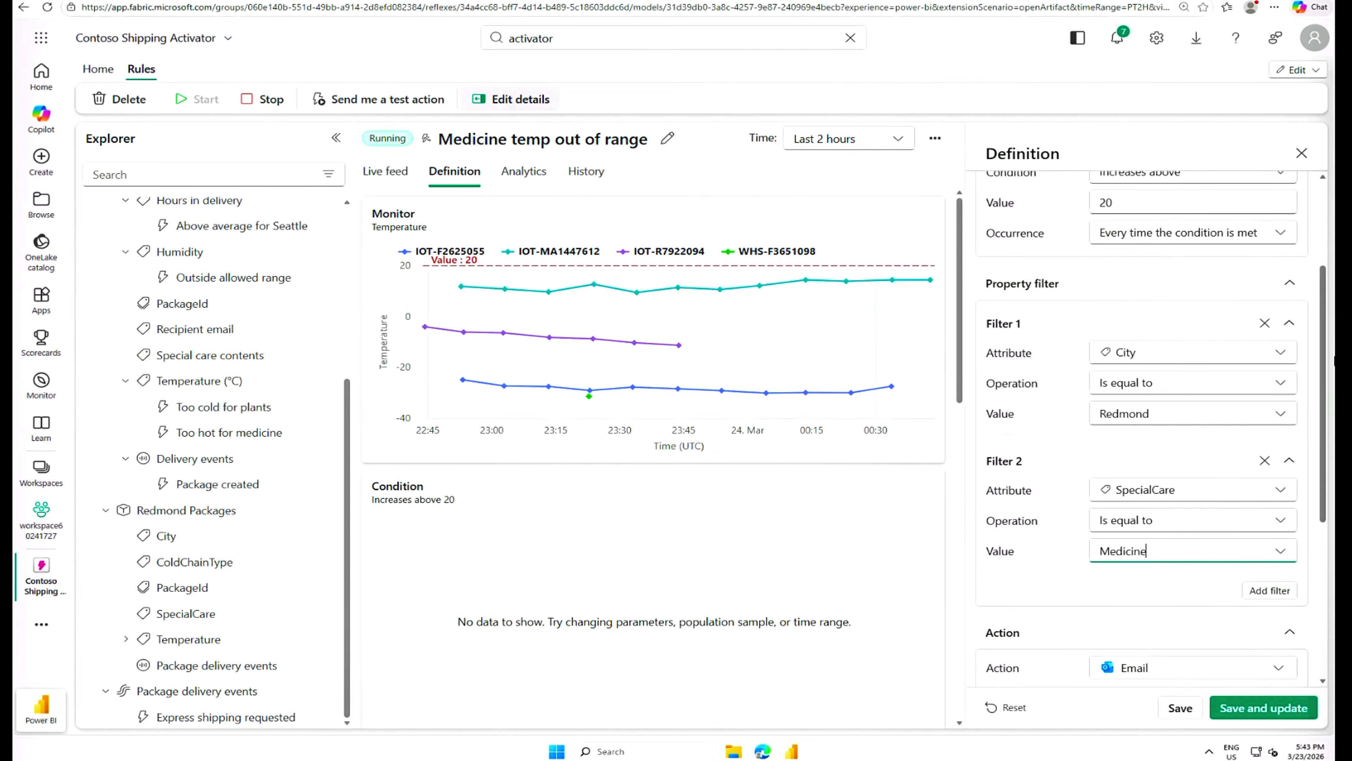
Add a third property filter requiring ColdChainType to be equal to Refrigerated
click(1276, 591)
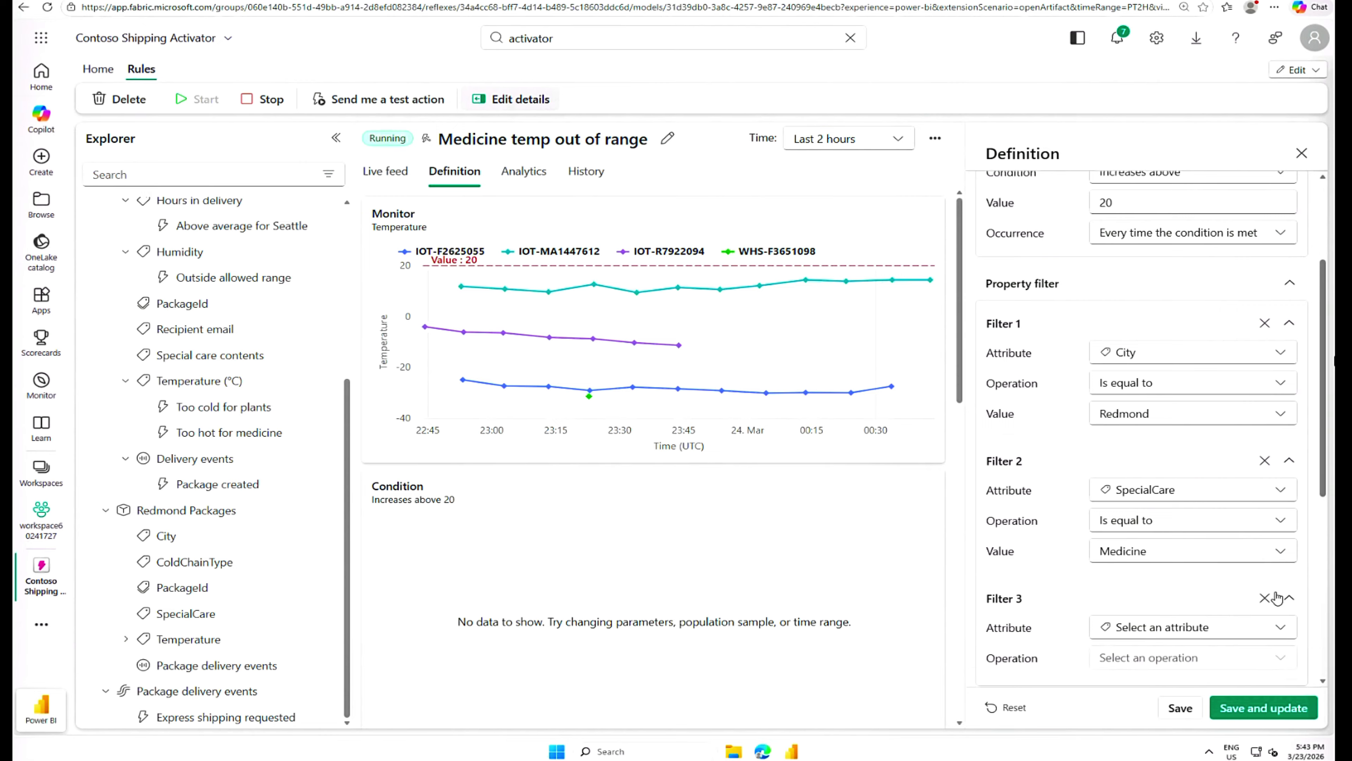
drag(1321, 482, 1328, 568)
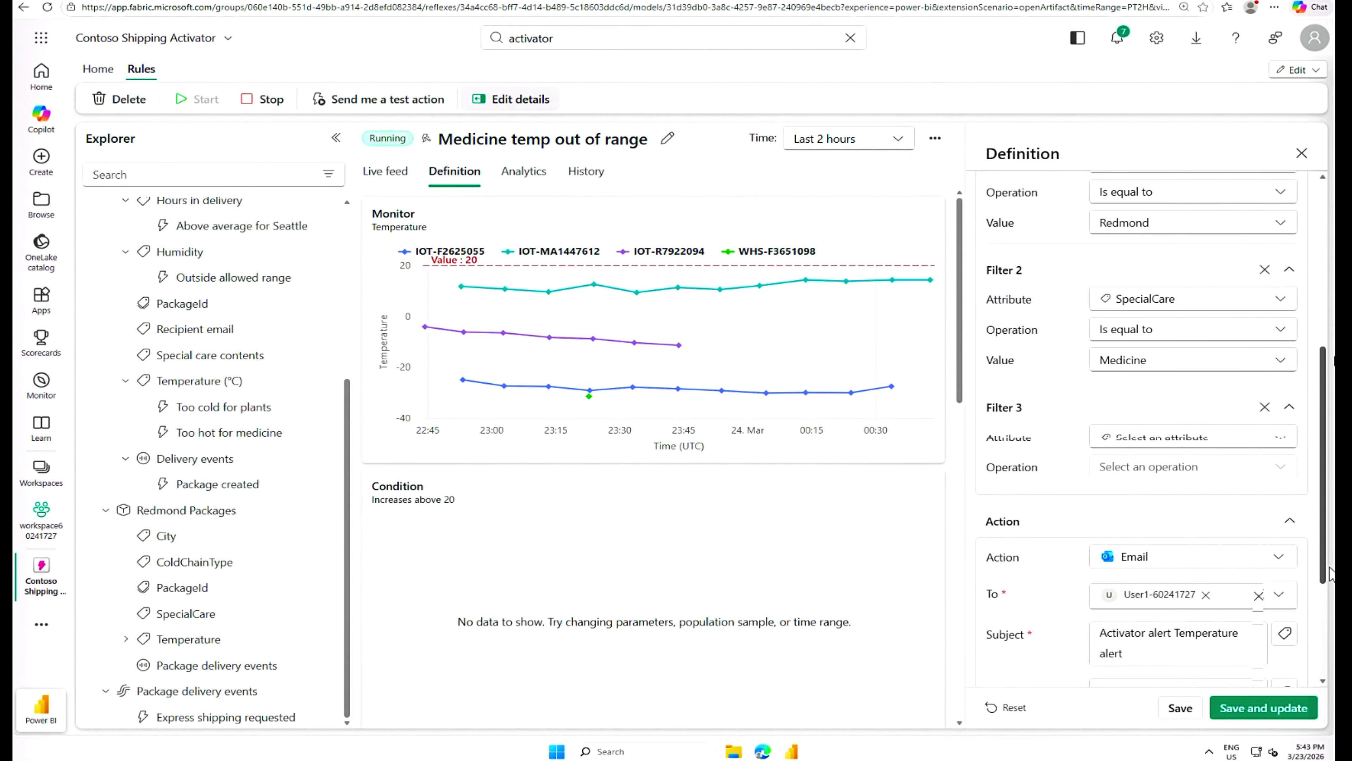
click(1284, 433)
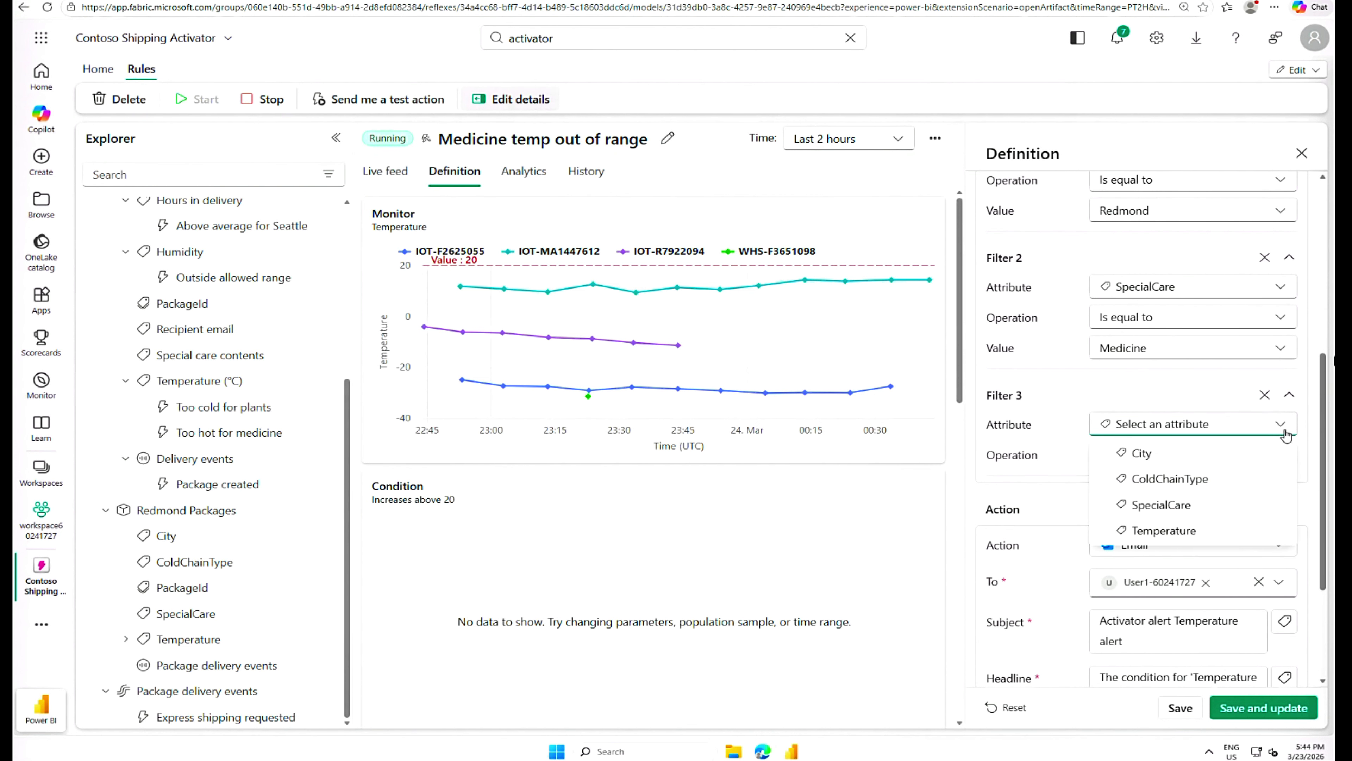
click(1198, 483)
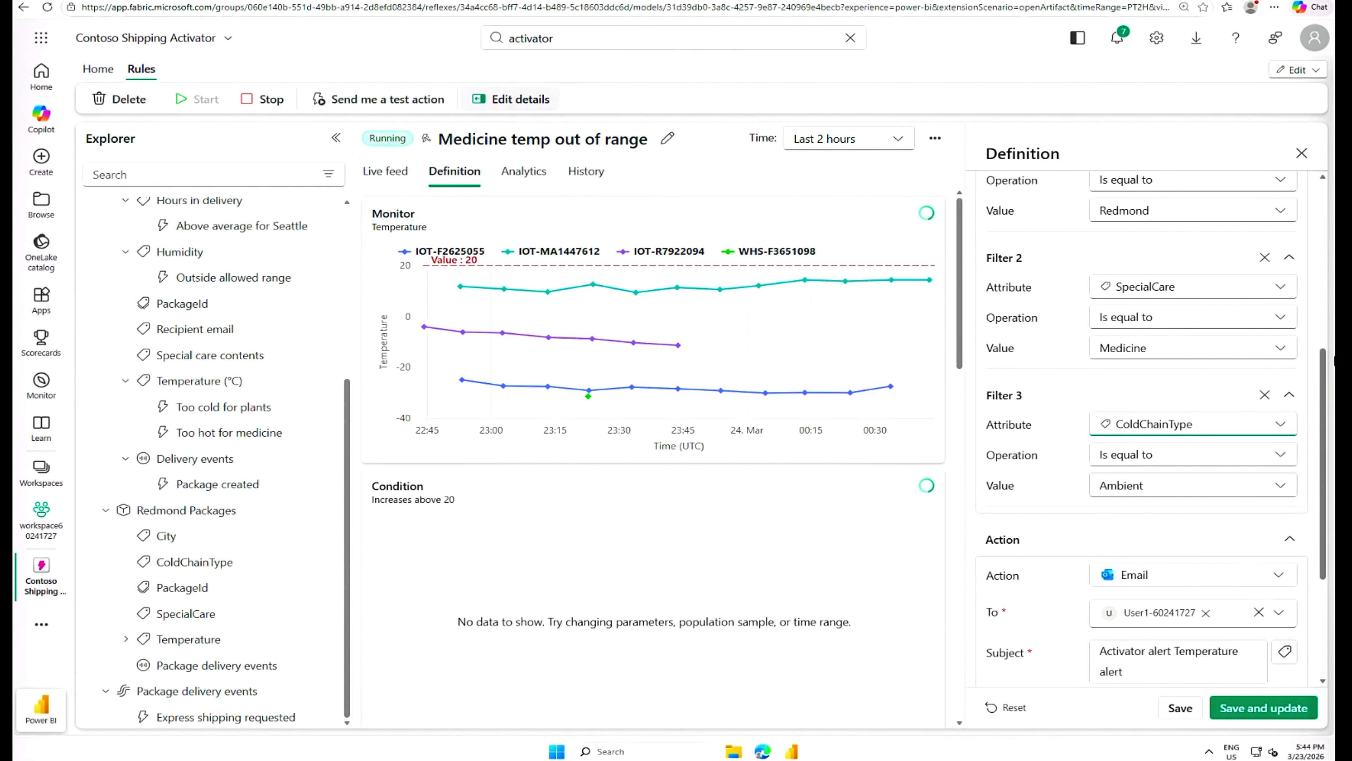
click(1283, 493)
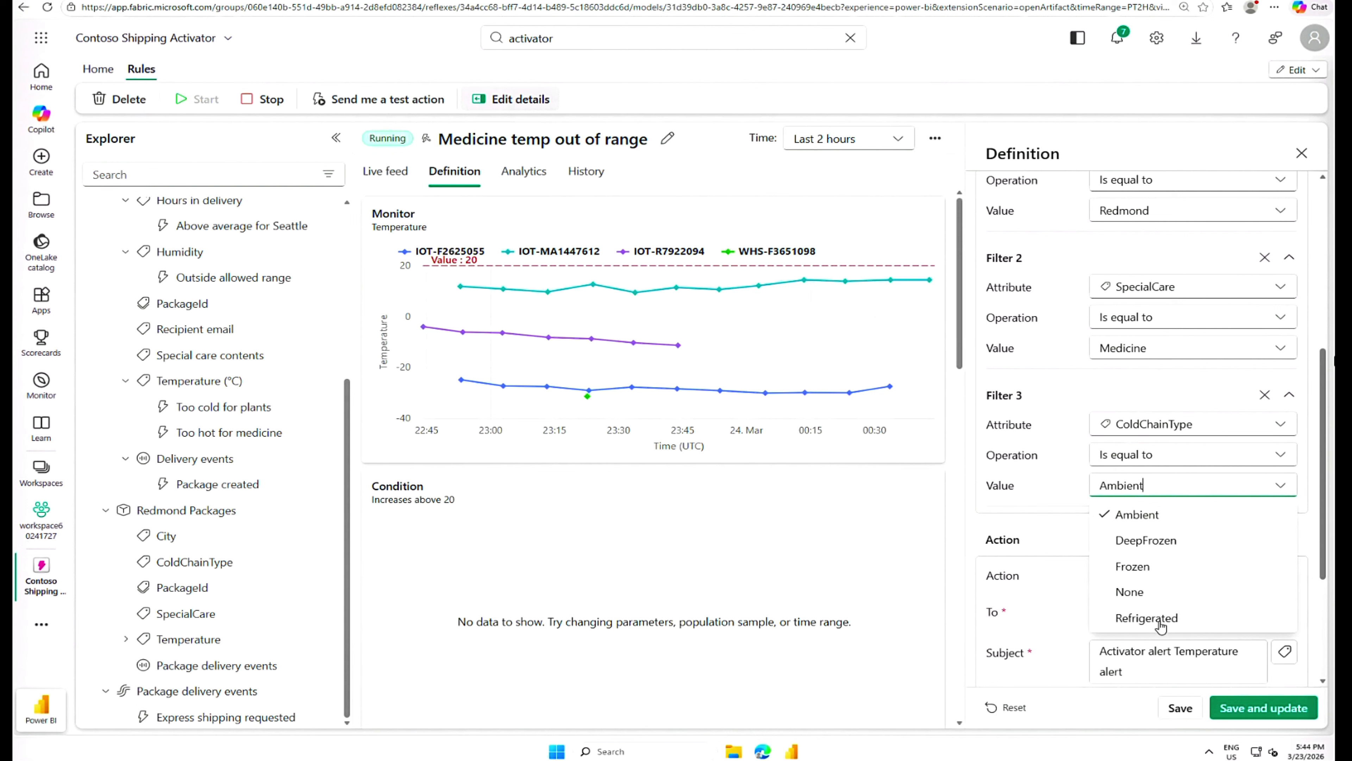
click(1185, 617)
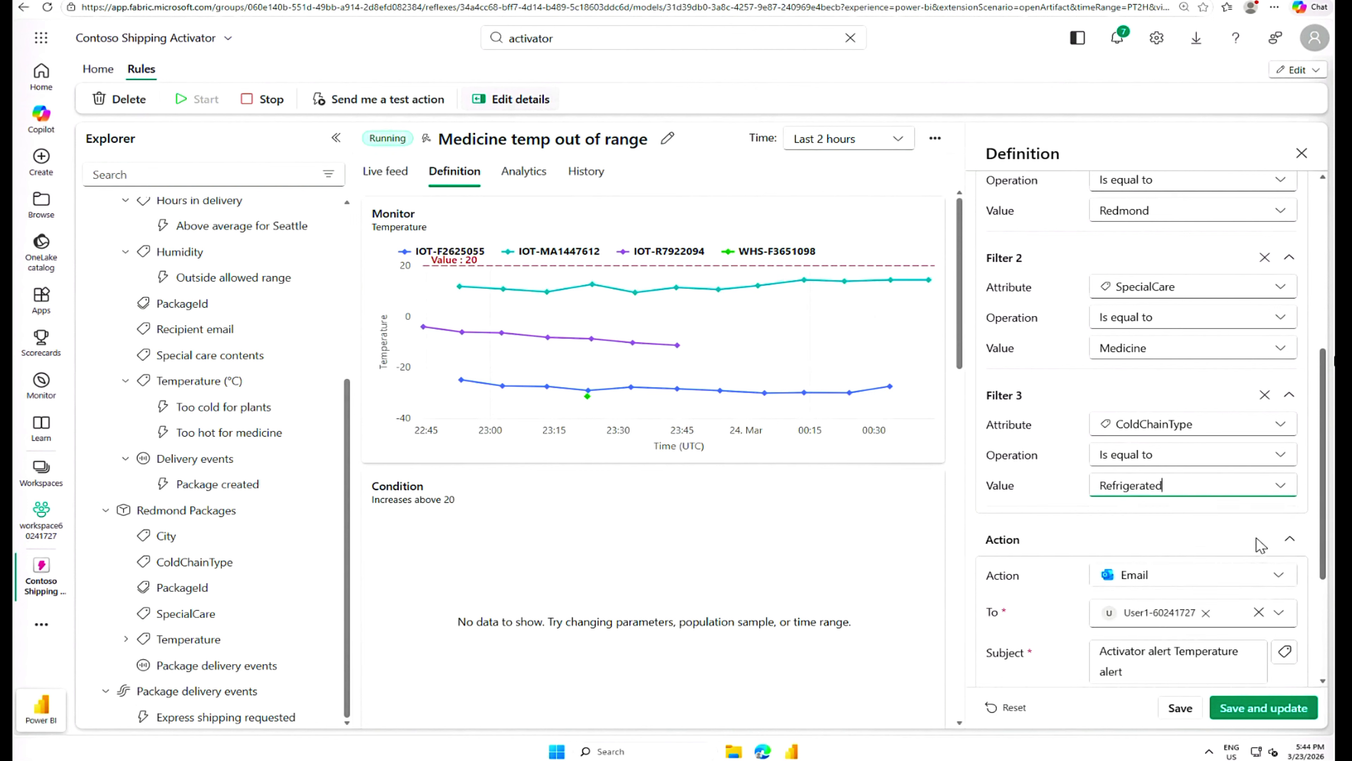
Replace the email action's subject with "Redmond Medical Package outside acceptable temperature range"
click(1310, 522)
drag(1326, 507, 1314, 605)
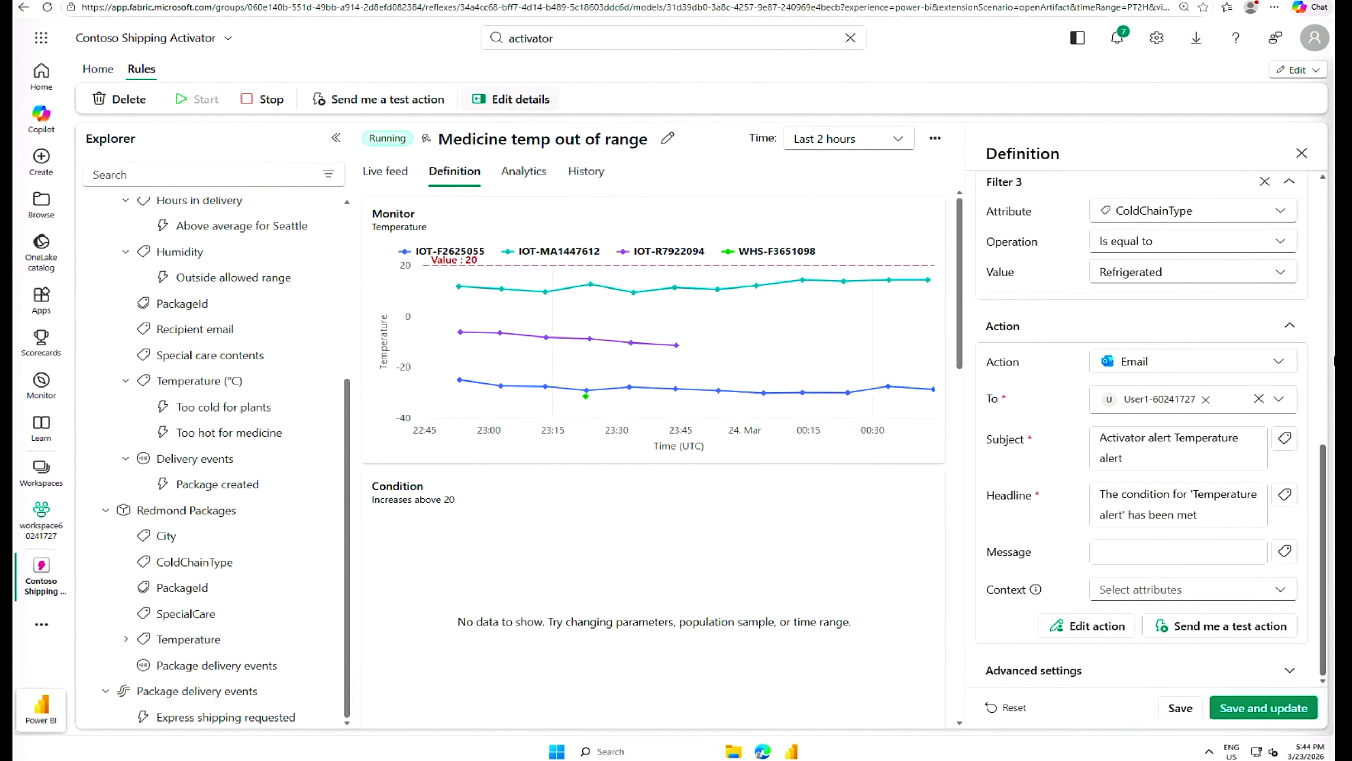
drag(1125, 458, 1097, 438)
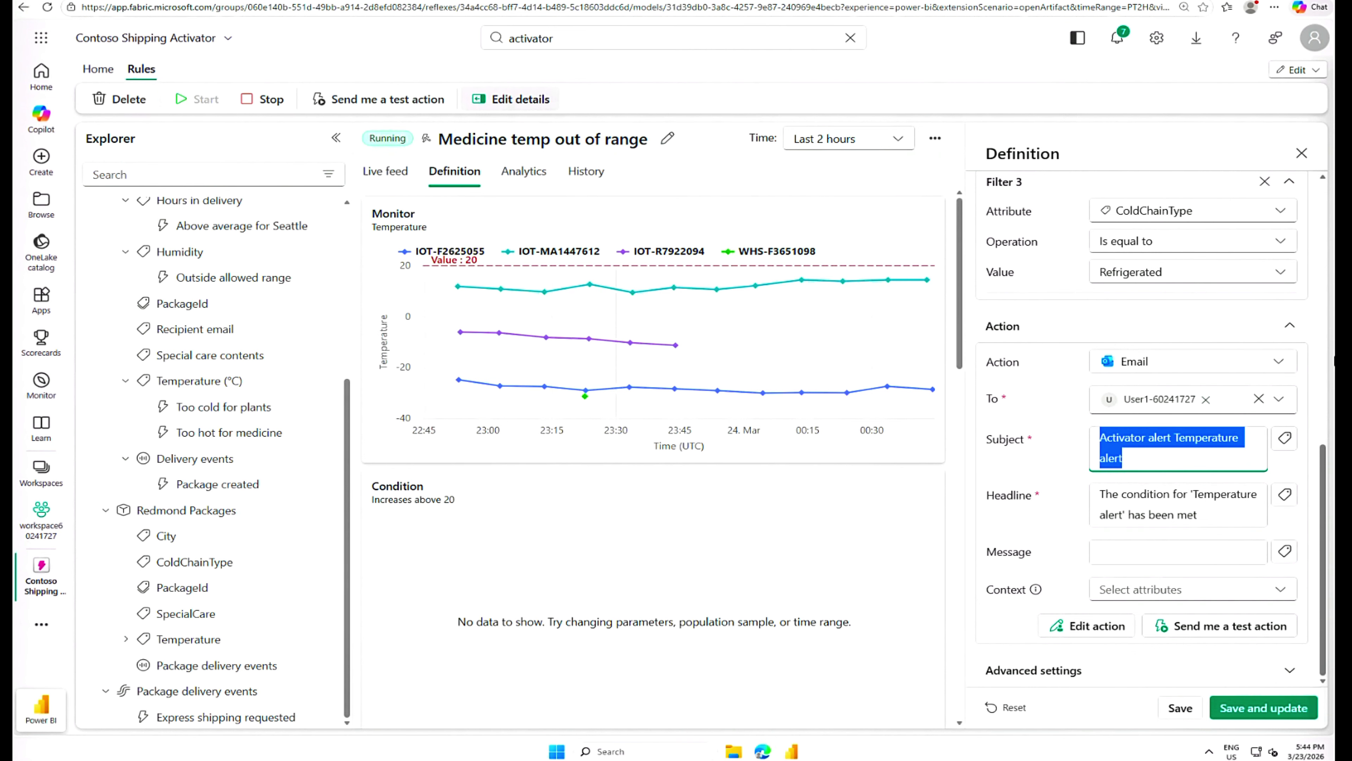
text(Redmond Medical Package outside acceptable temperature range)
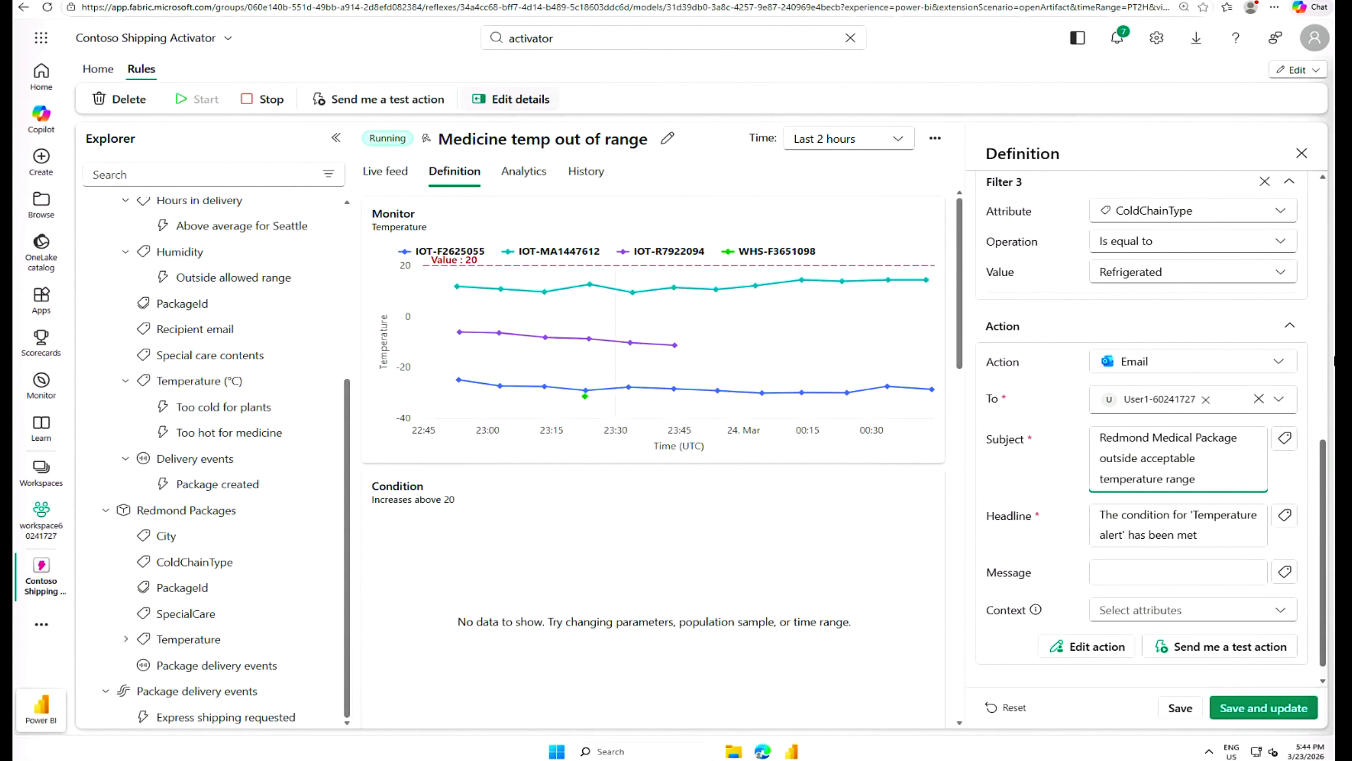
Replace the email action's headline with "Temperature too high"
click(1214, 551)
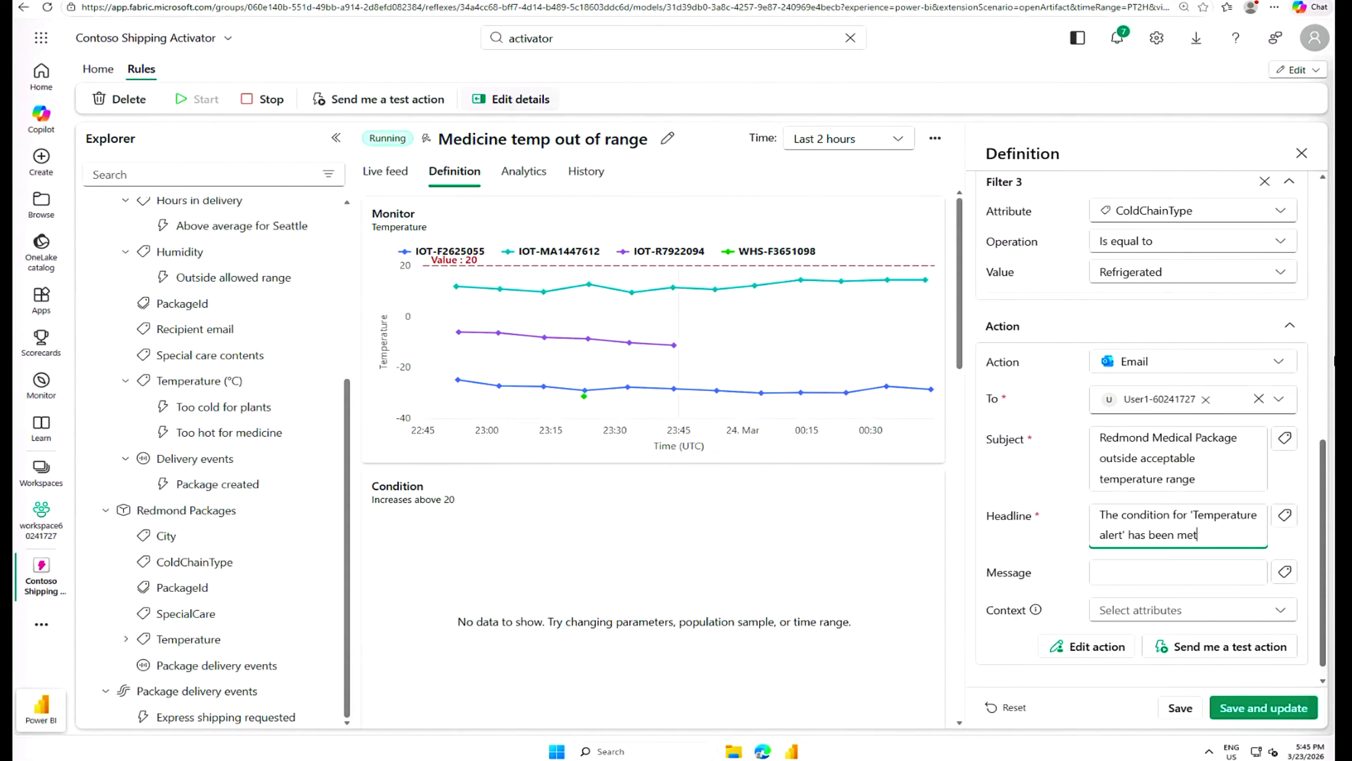
key(ctrl+shift+Left)
key(ctrl+shift+Left)
click(1100, 515)
key(ctrl+shift+Right)
key(ctrl+shift+Right)
key(ctrl+shift+Right)
key(ctrl+shift+Right)
key(ctrl+shift+Right)
key(ctrl+shift+Right)
key(ctrl+shift+Right)
key(ctrl+shift+Right)
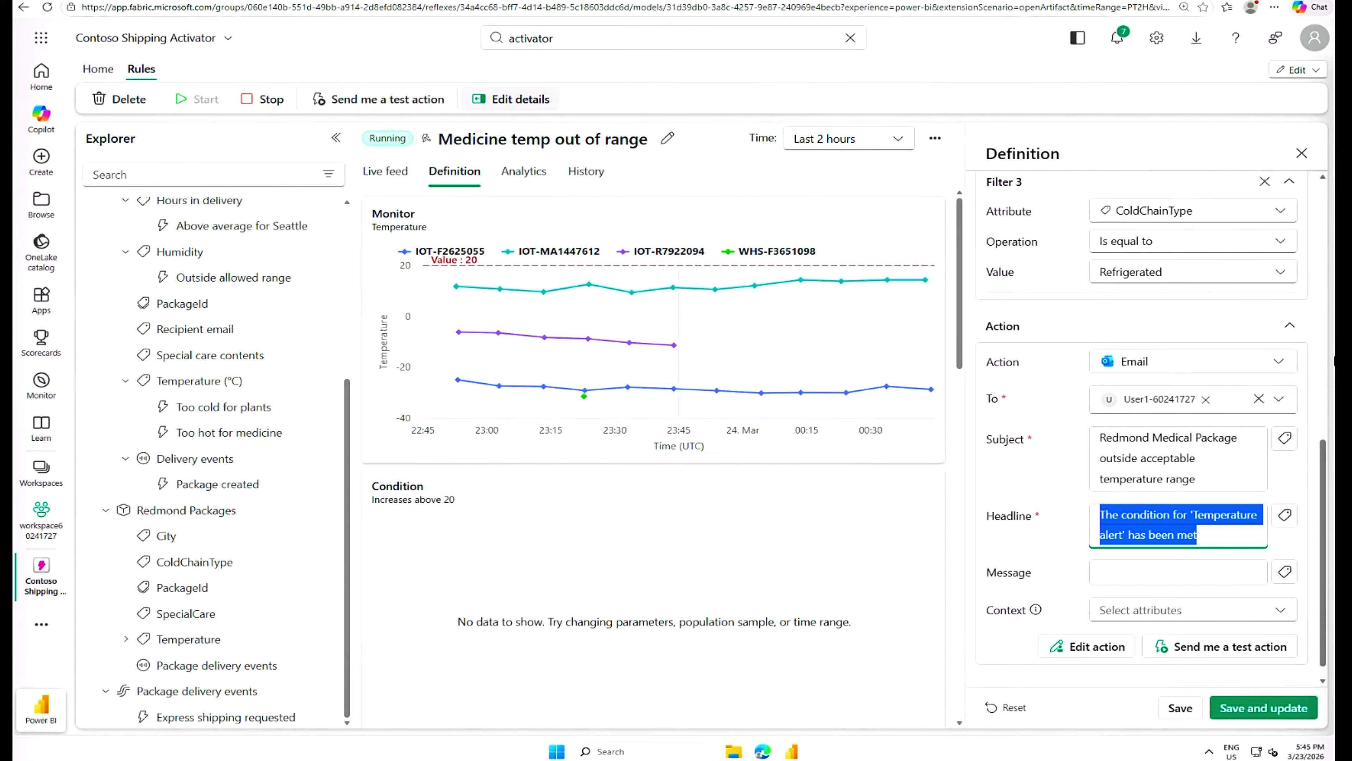
text(Temperature too high)
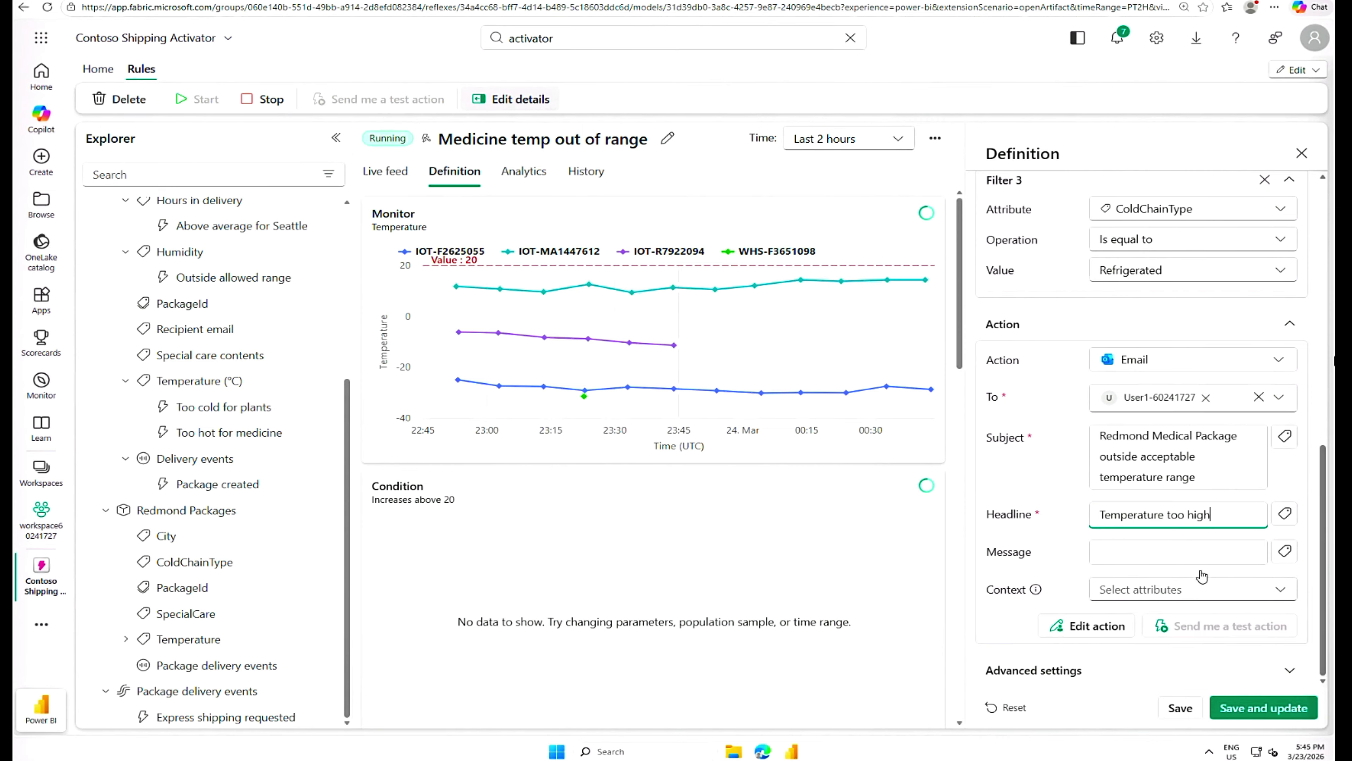
Include the Temperature attribute as the email action's context, then save and update the rule
click(1198, 554)
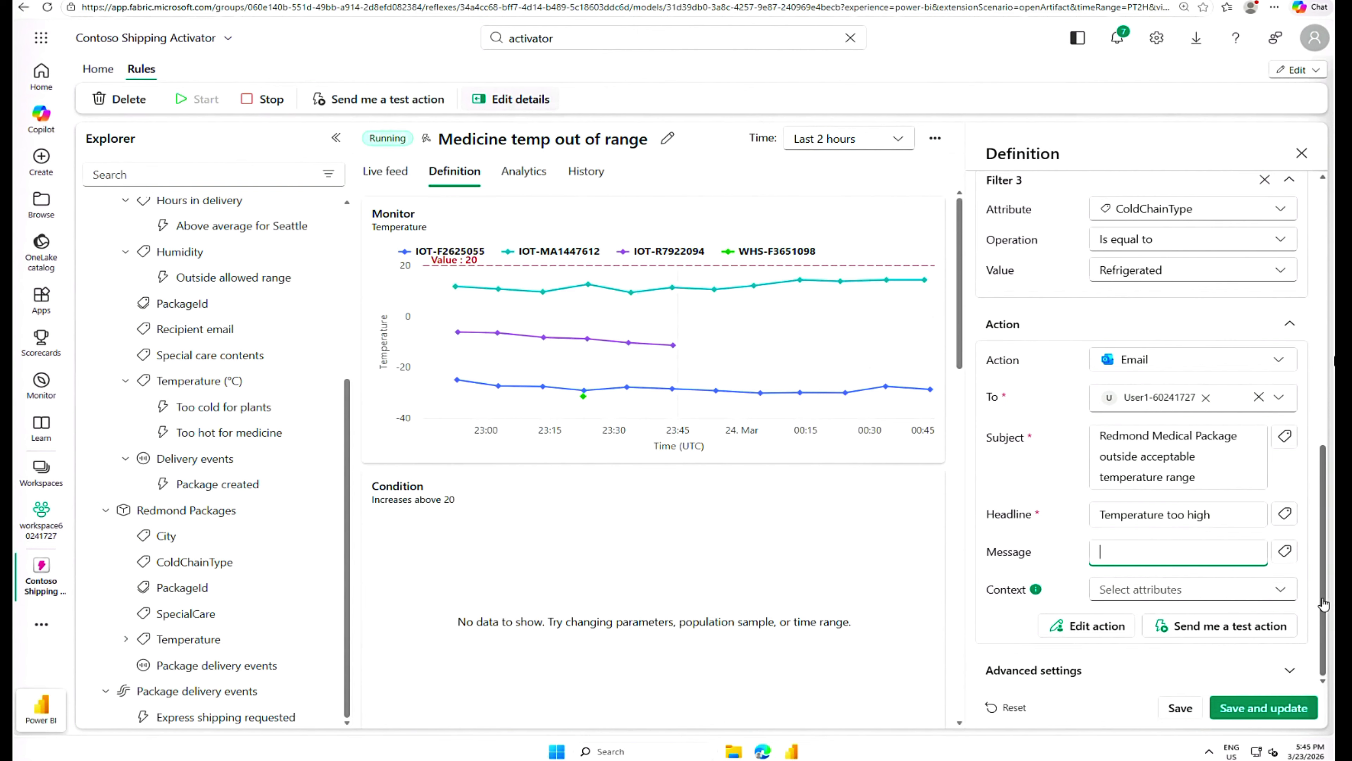
click(1283, 596)
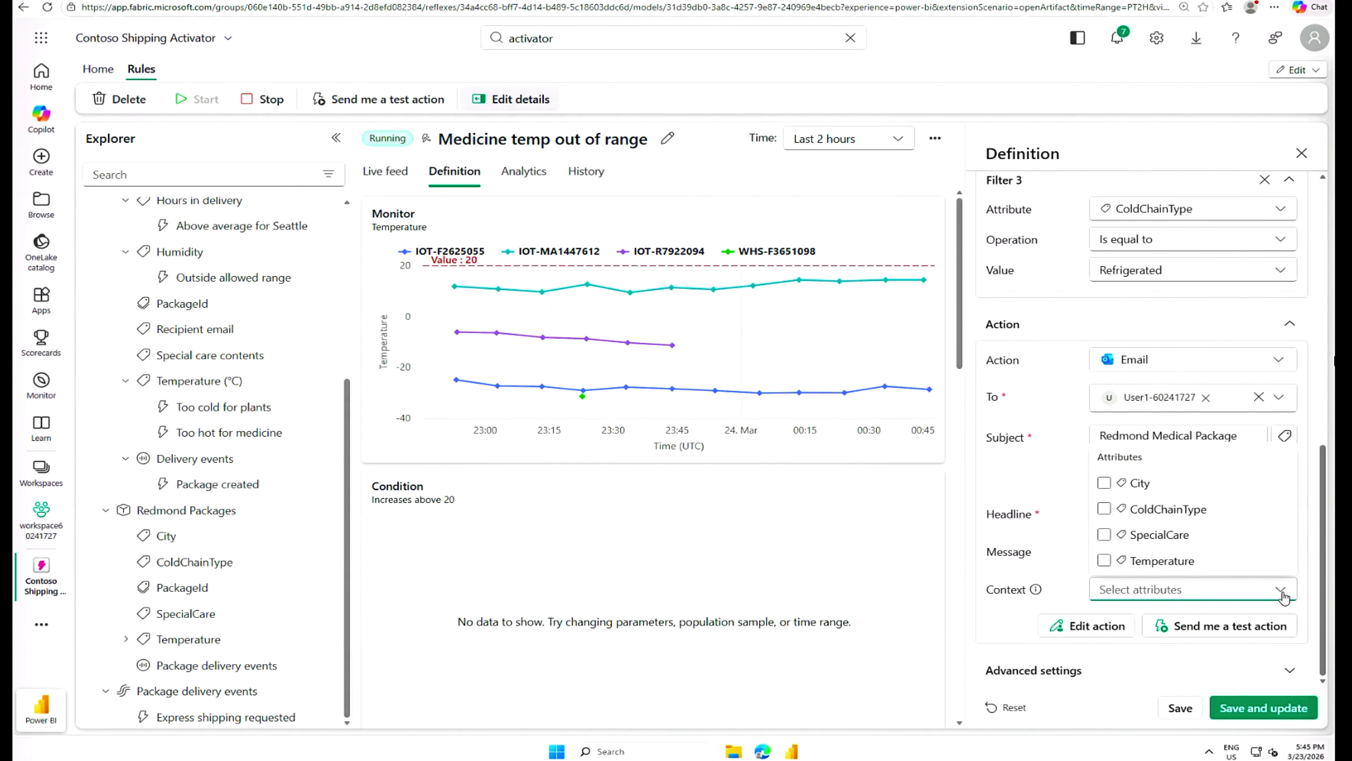
click(1104, 561)
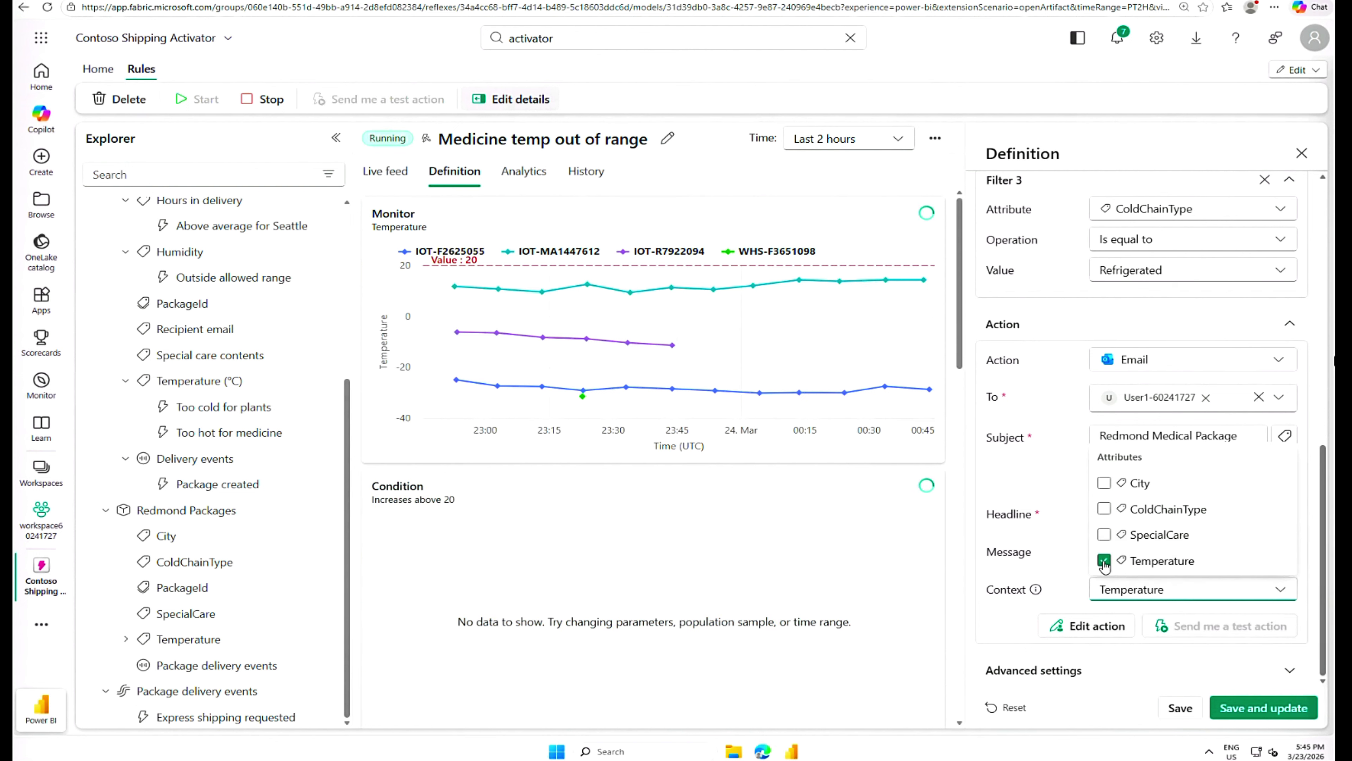
click(1244, 655)
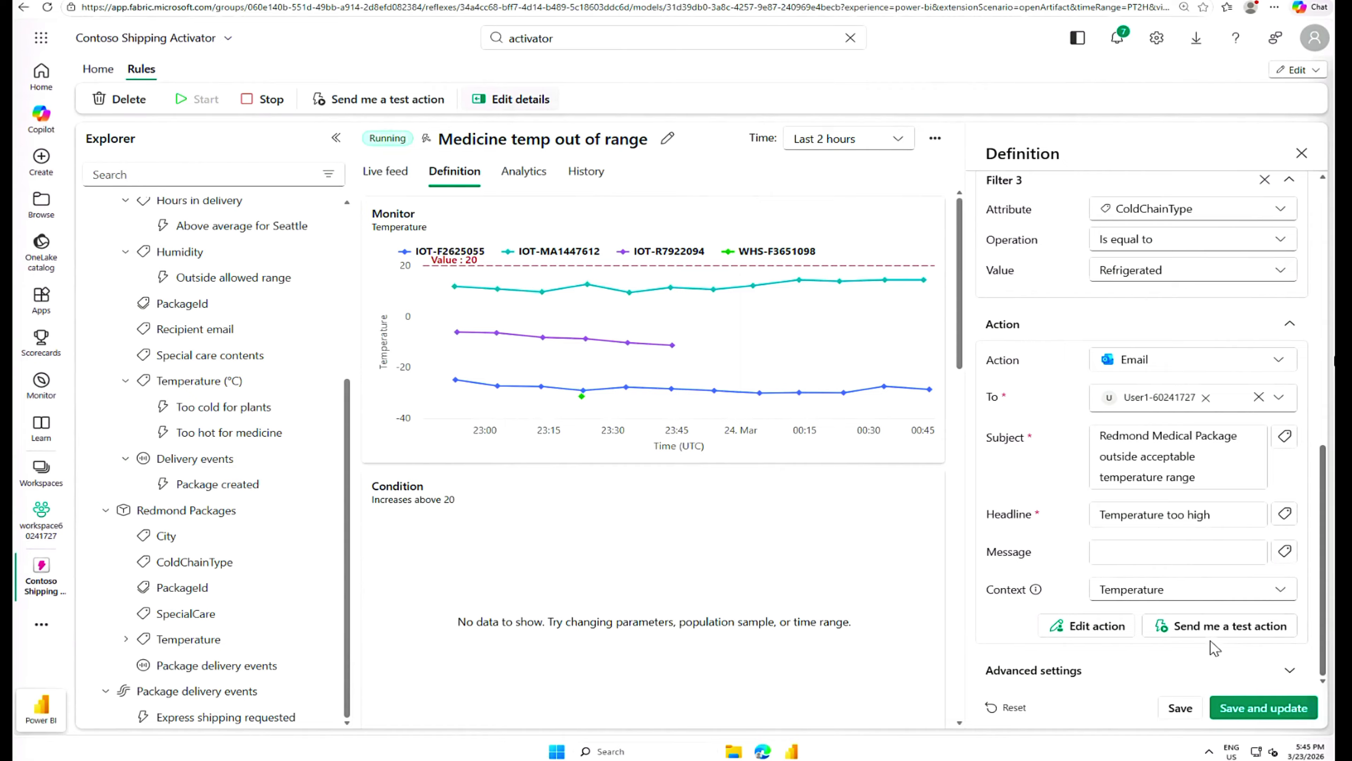
click(1257, 713)
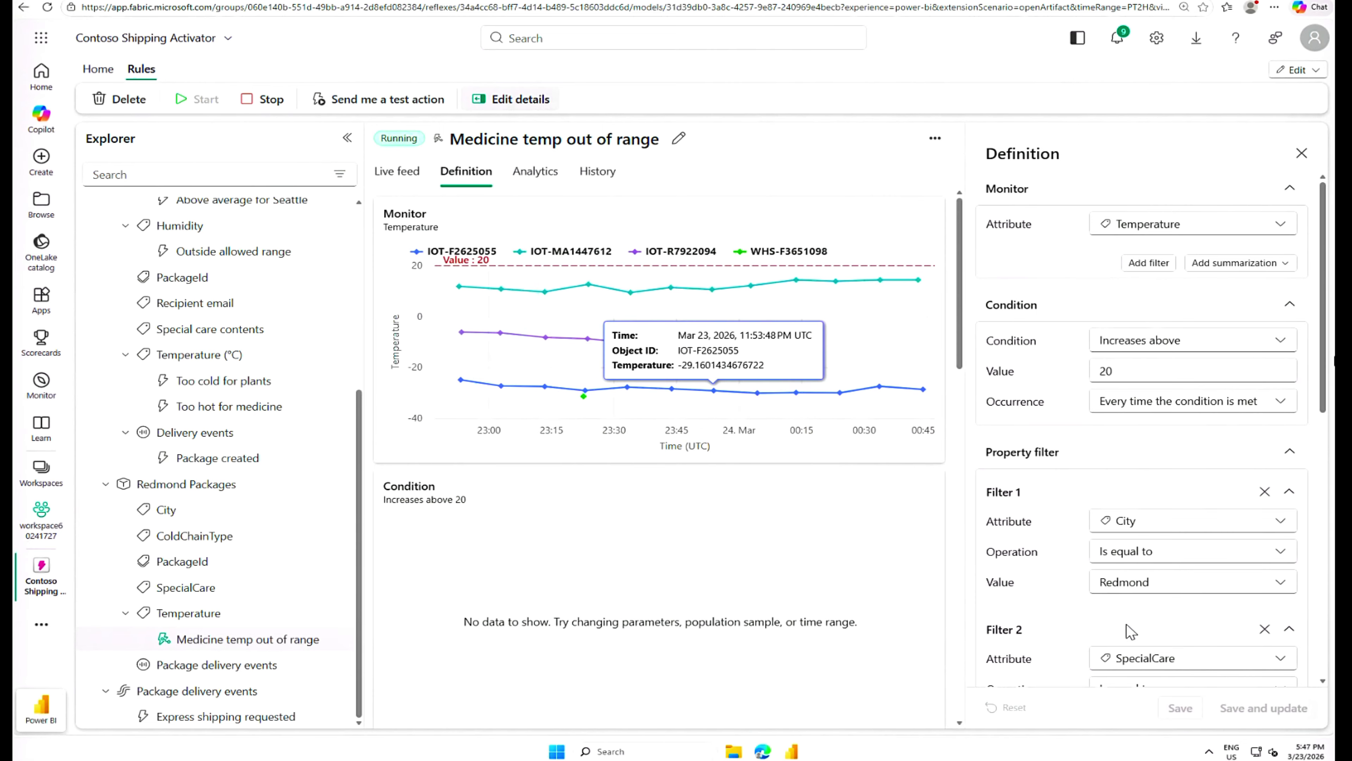
Try to send a test action for the Medicine temp out of range rule
drag(1324, 394, 1325, 589)
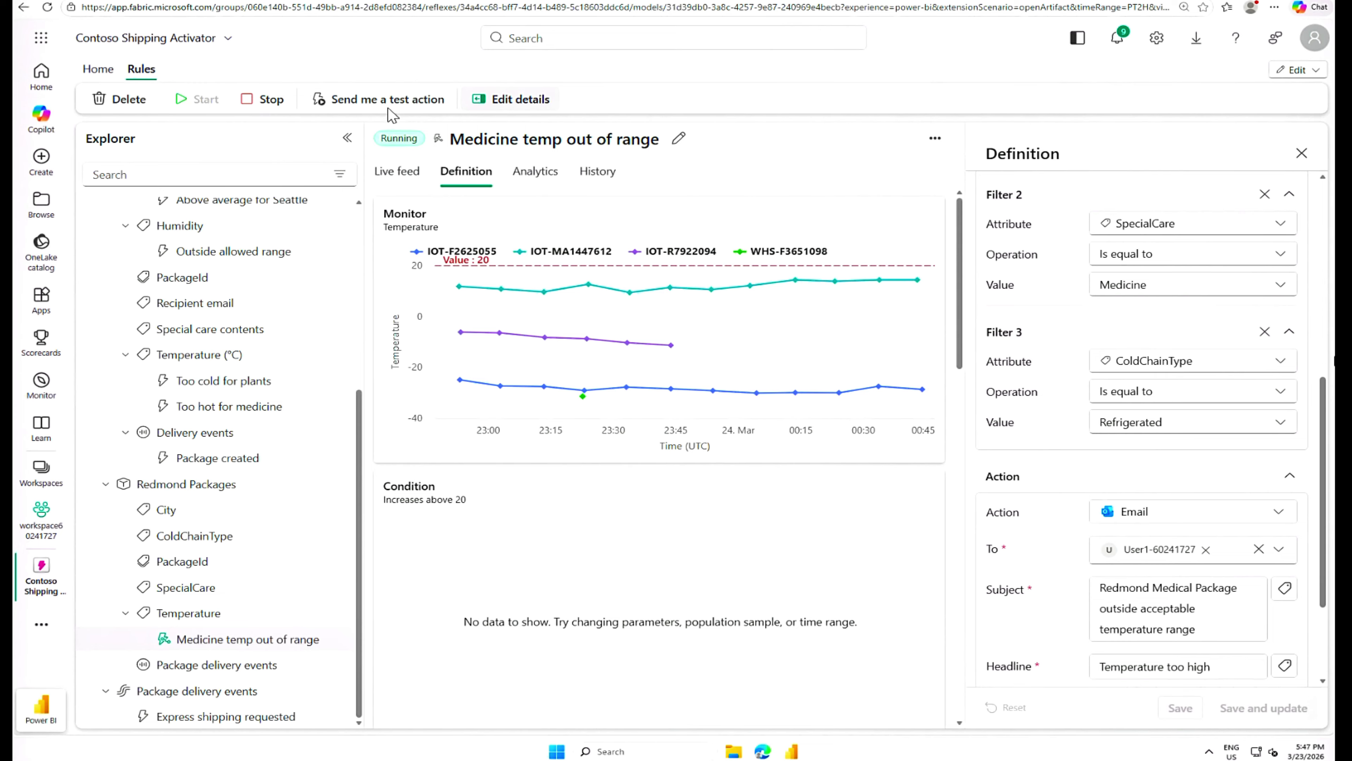
click(363, 102)
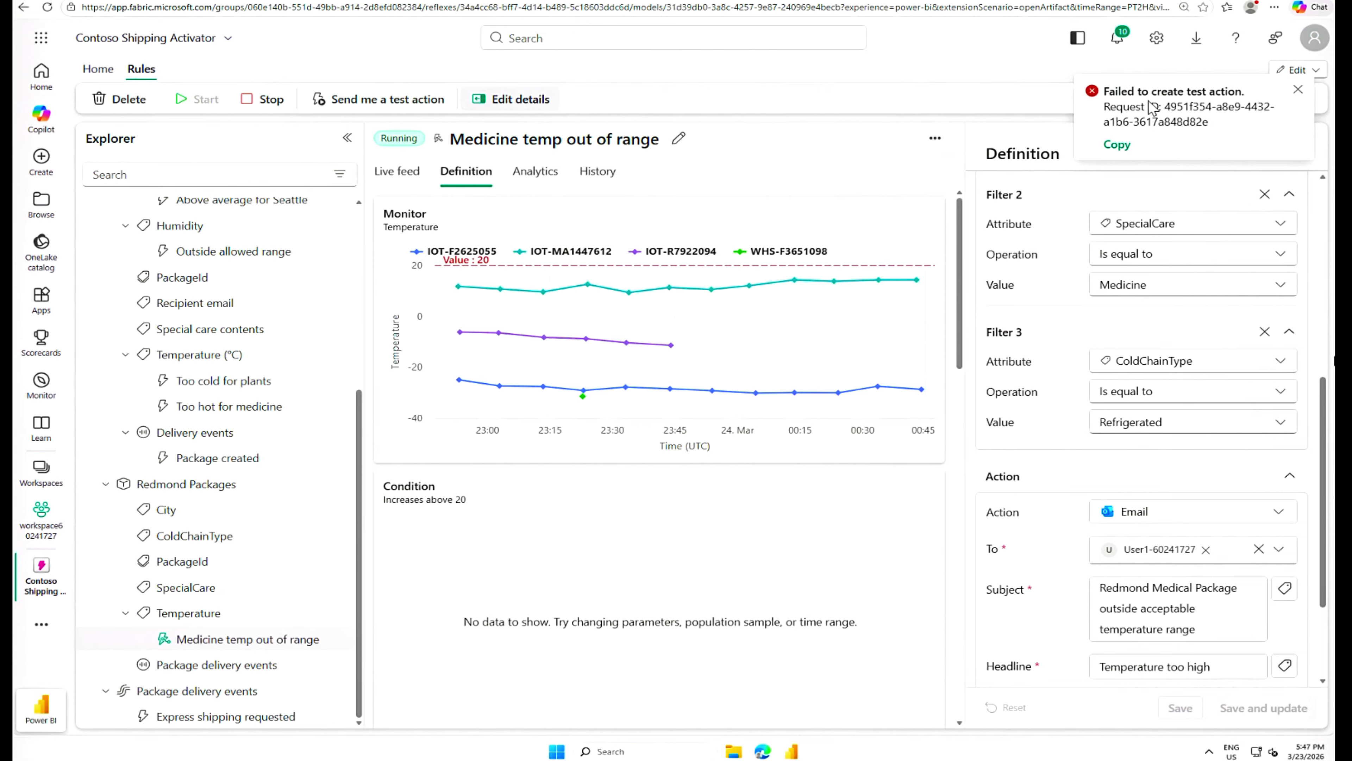
click(1298, 89)
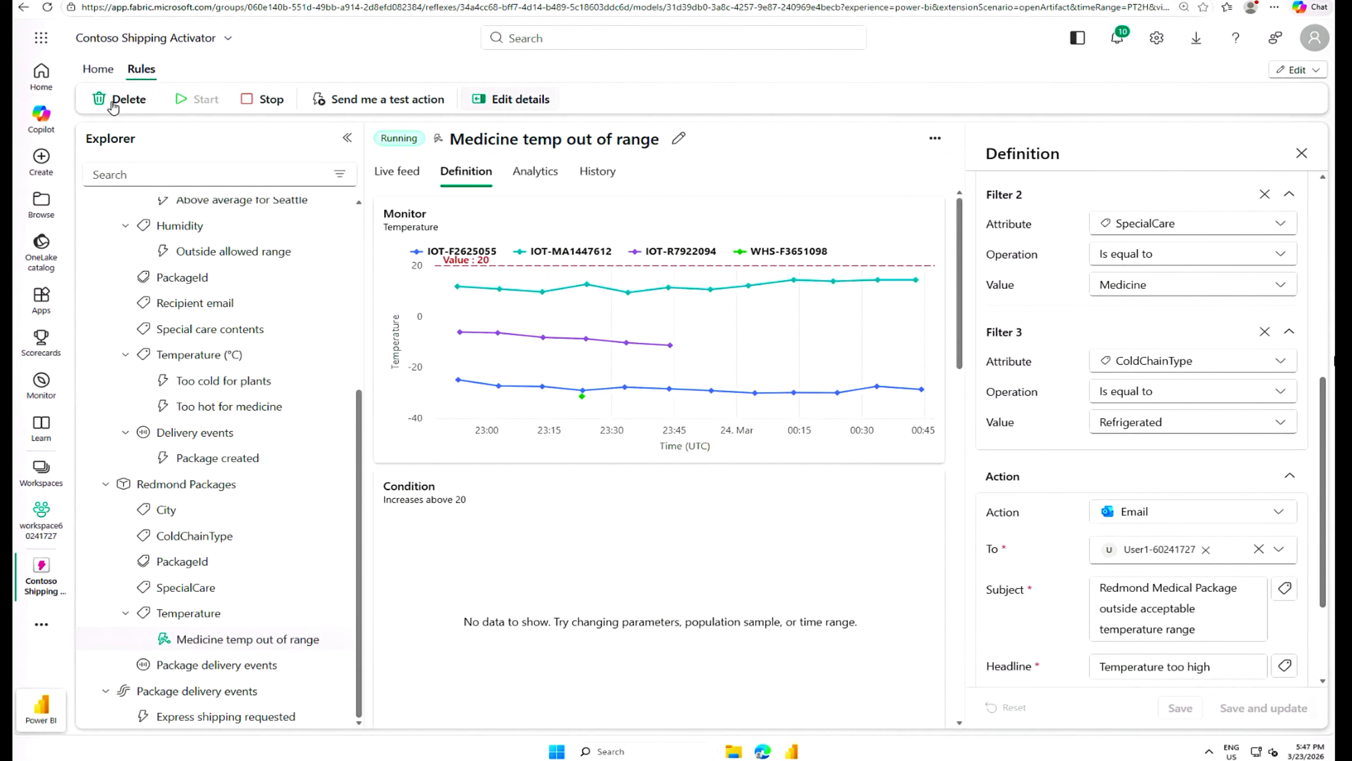
Stop the Medicine temp out of range rule and start it again
click(250, 100)
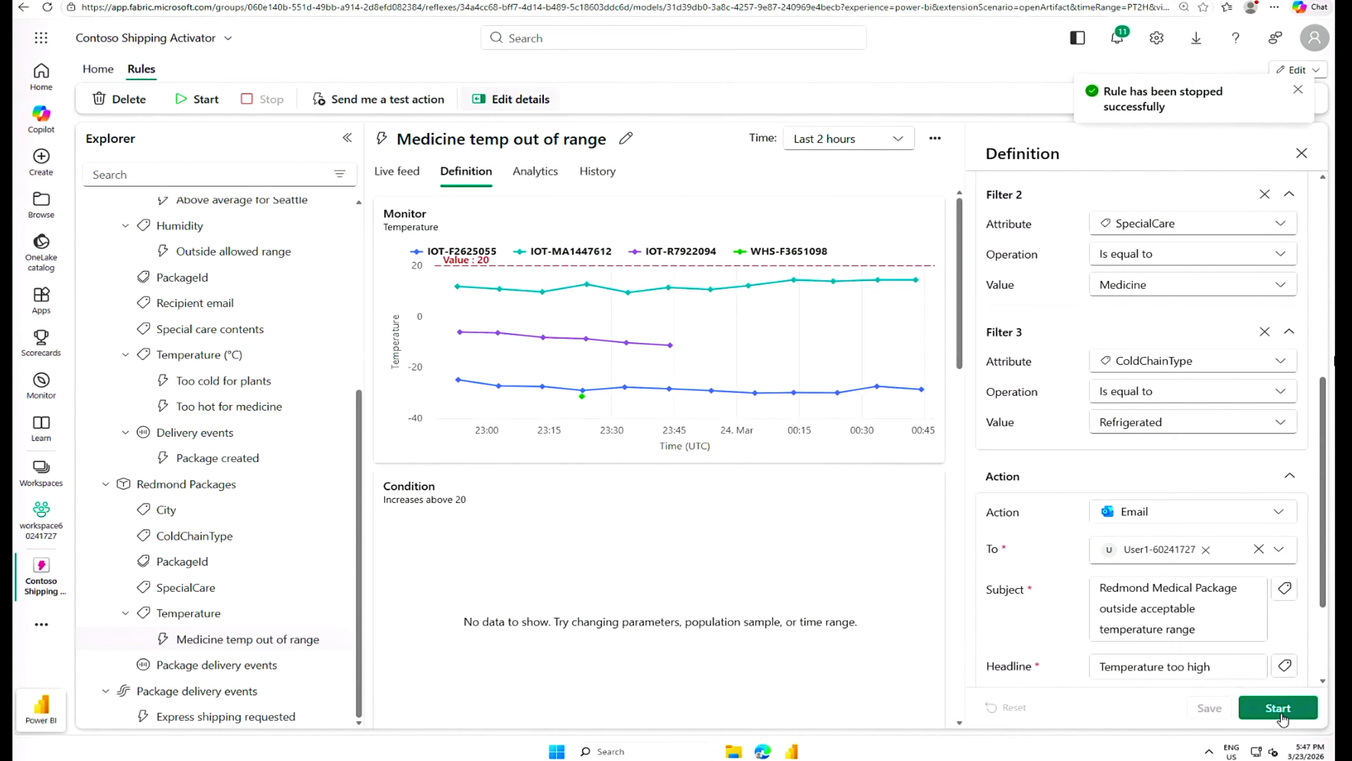
click(187, 103)
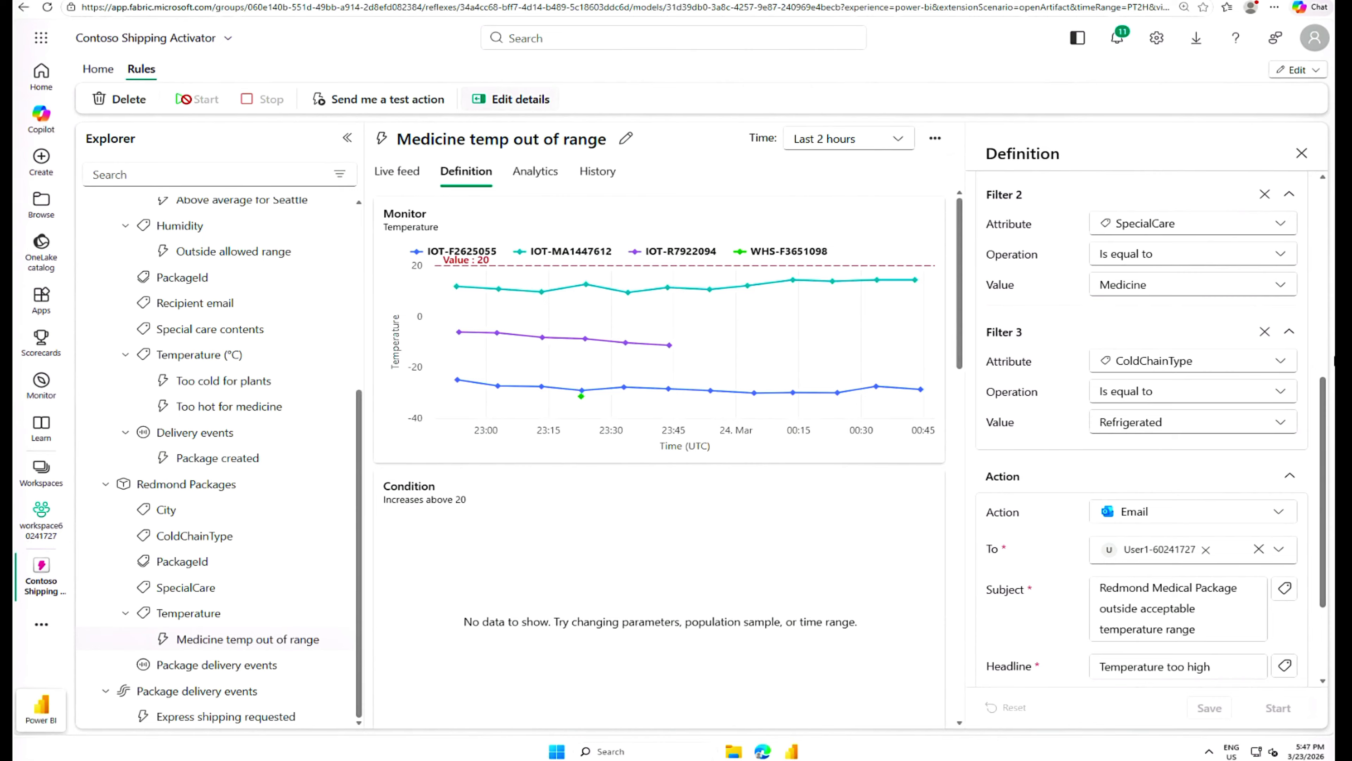